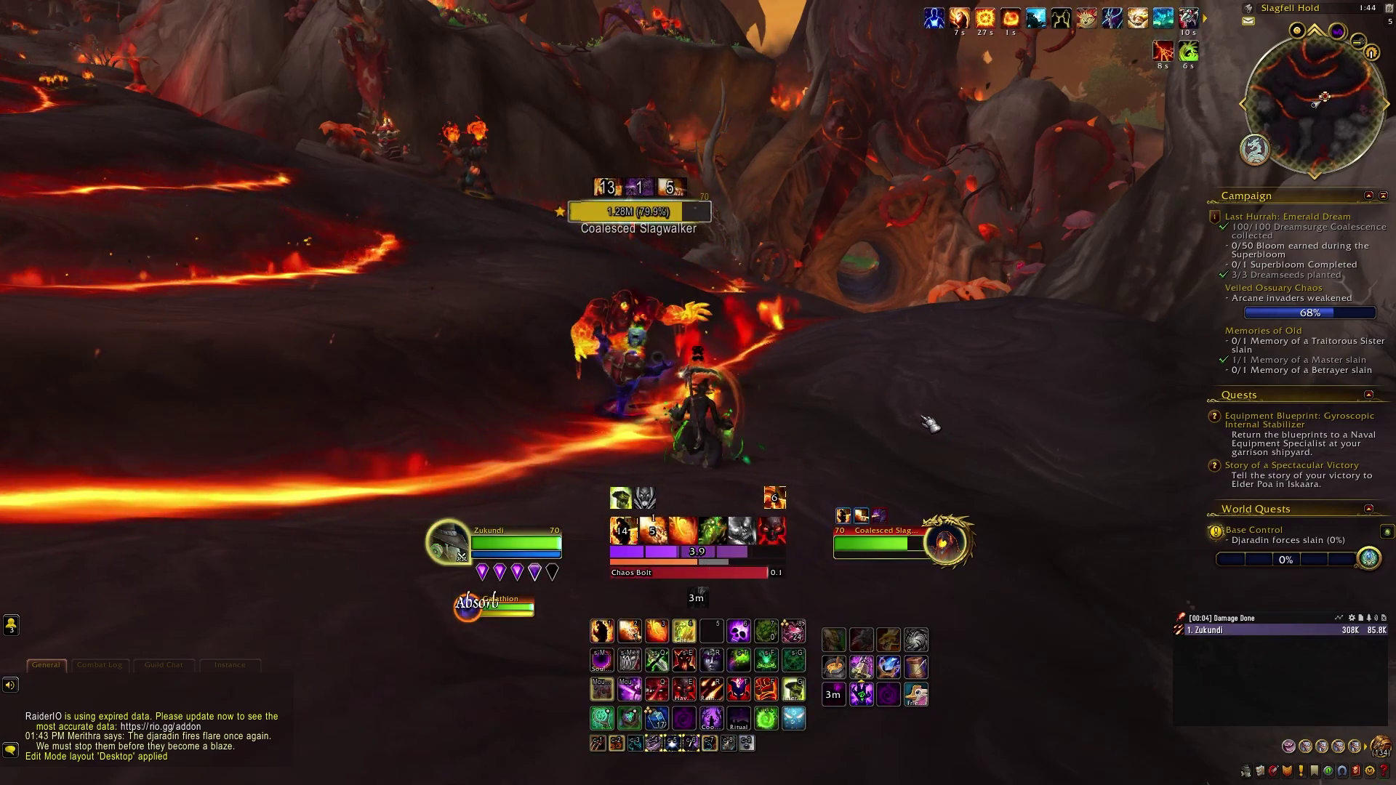
Step: Kill the Coalesced Slagwalker with damage spells, staying clear of its lava, and loot its corpse
{"action": "key", "text": "2"}
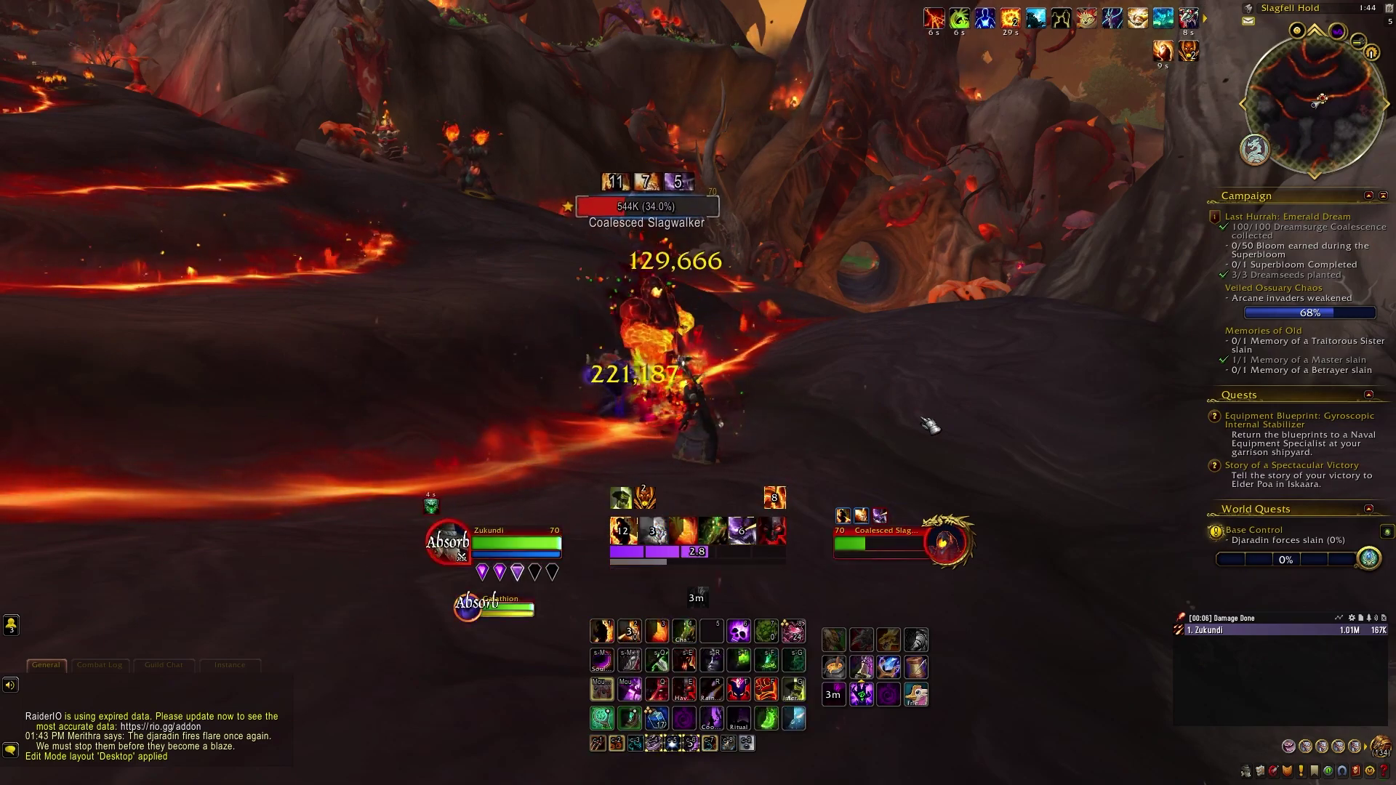
{"action": "key", "text": "4"}
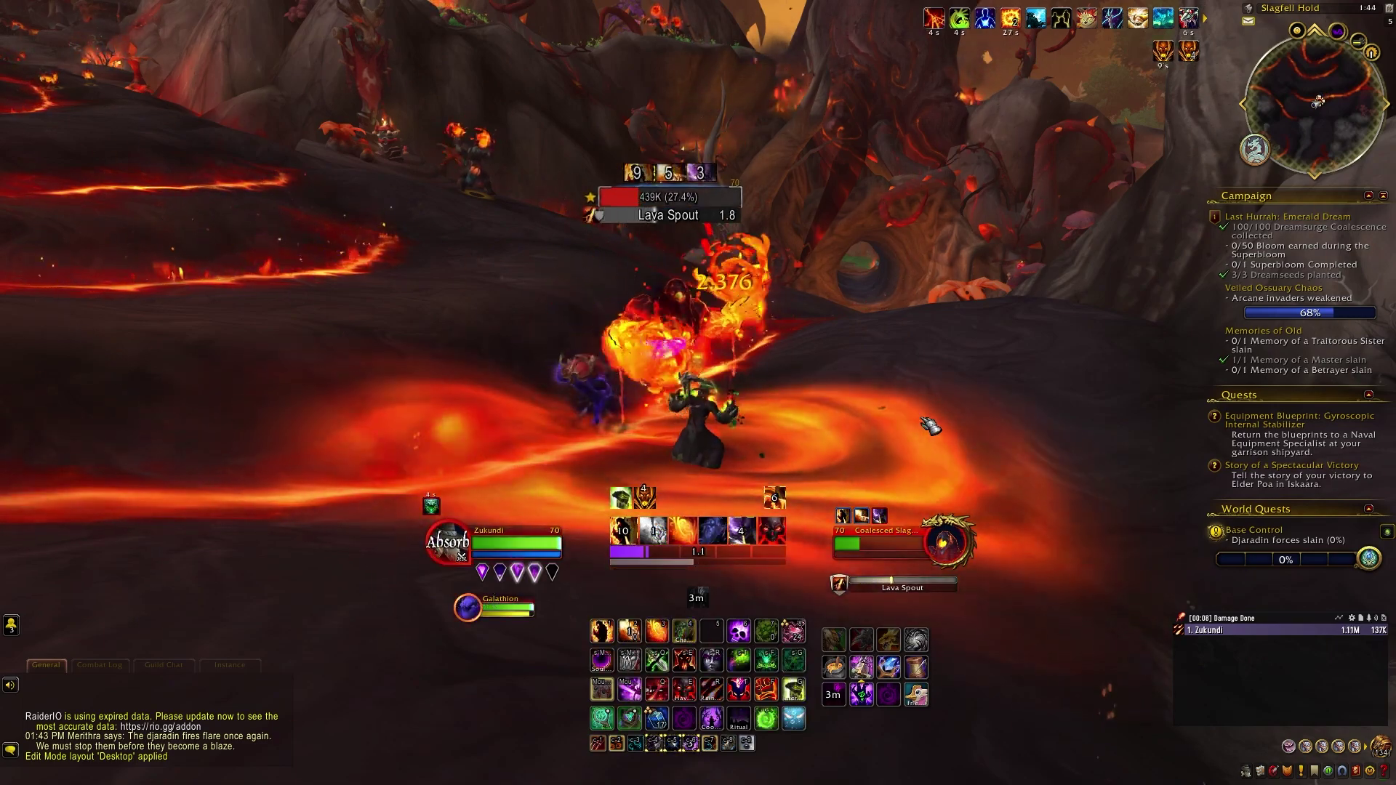
{"action": "left_click_drag", "start_coordinate": [930, 426], "coordinate": [800, 426]}
{"action": "key", "text": "2"}
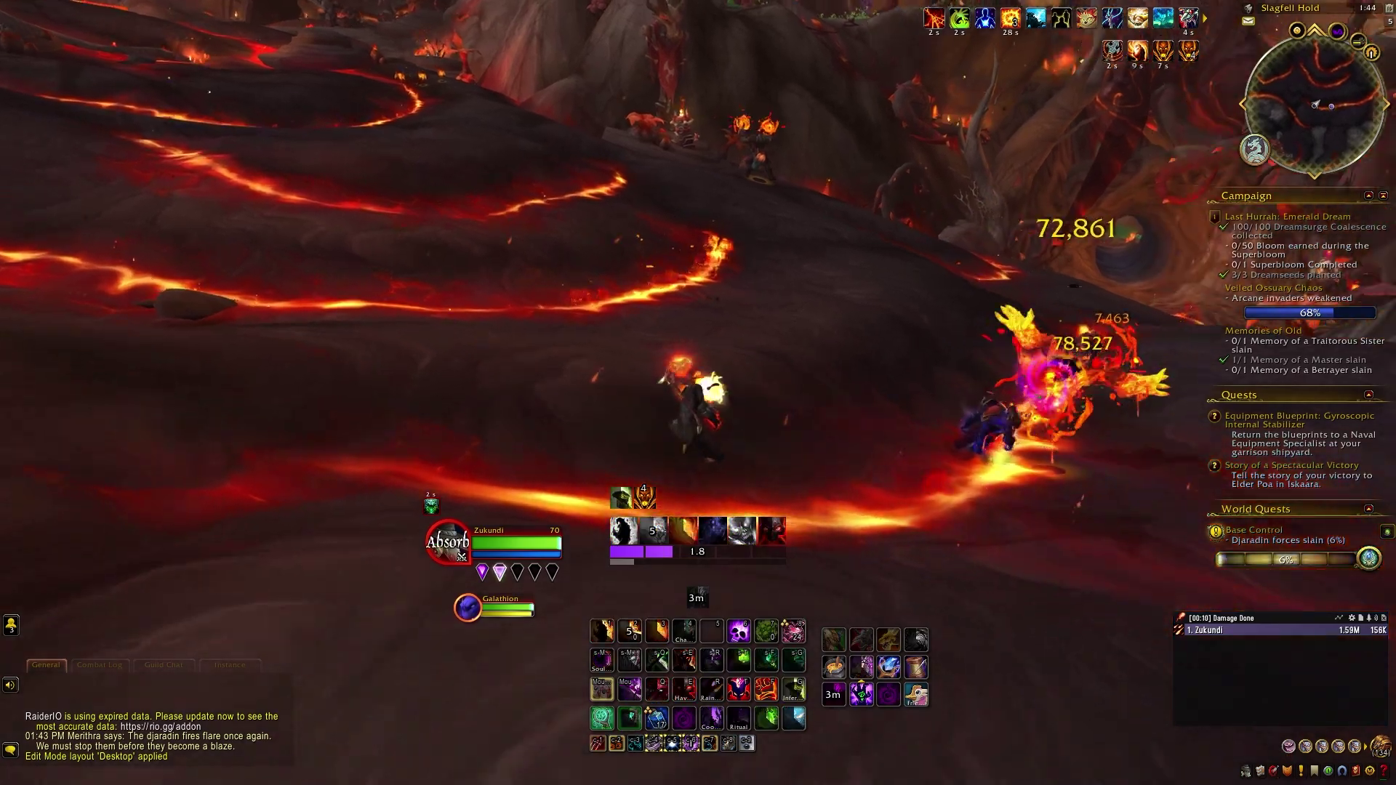
{"action": "left_click_drag", "start_coordinate": [888, 396], "coordinate": [1006, 395]}
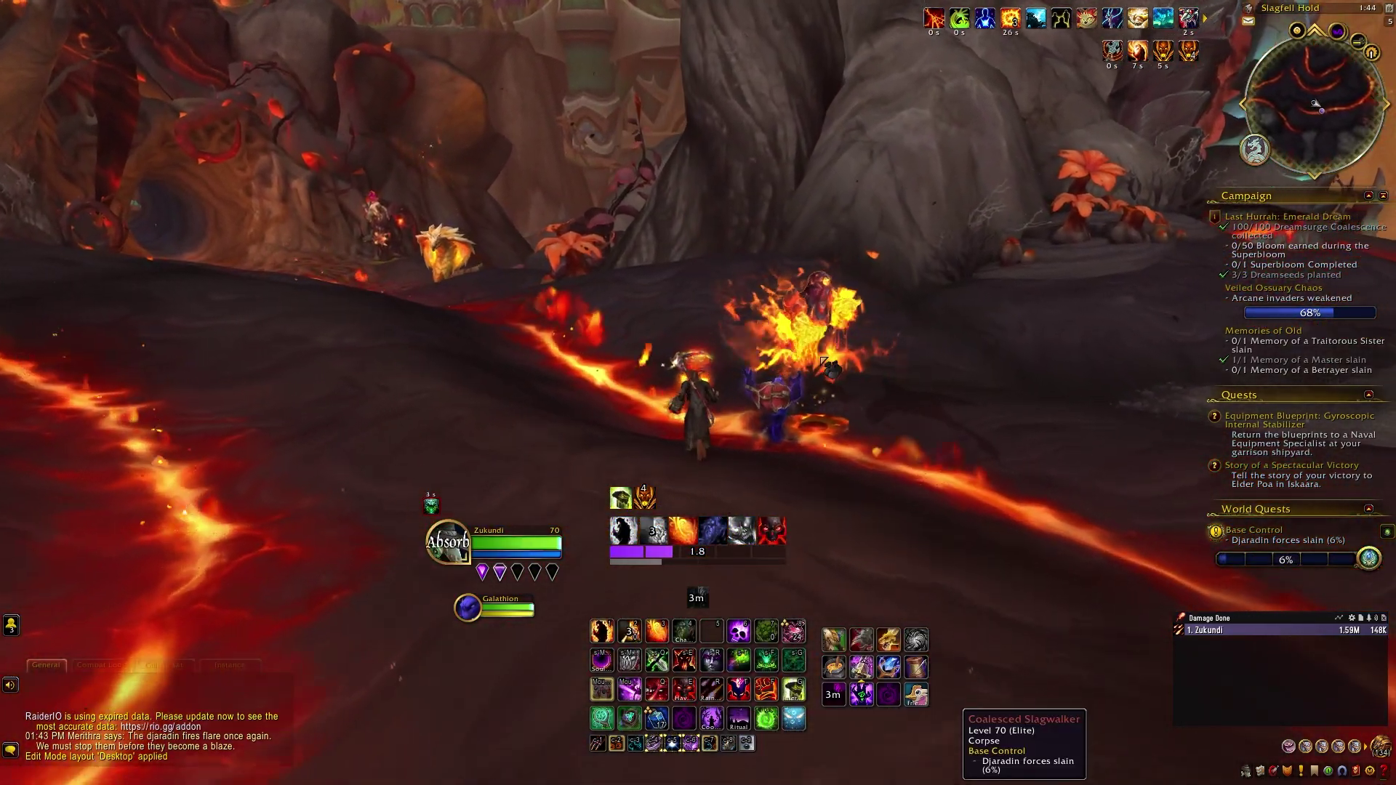
{"action": "right_click", "coordinate": [838, 369]}
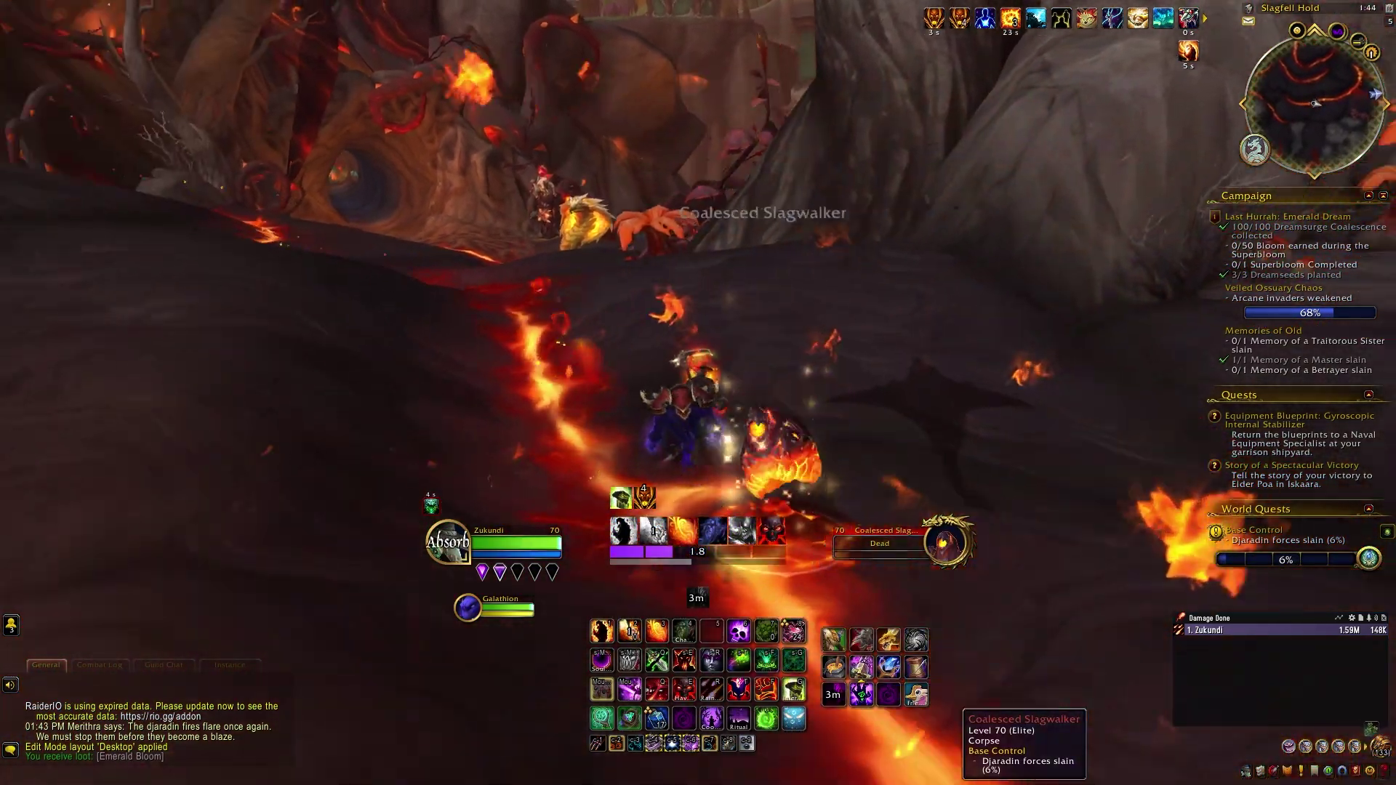
{"action": "left_click_drag", "start_coordinate": [844, 293], "coordinate": [654, 293]}
{"action": "key", "text": "w"}
{"action": "key", "text": "Tab"}
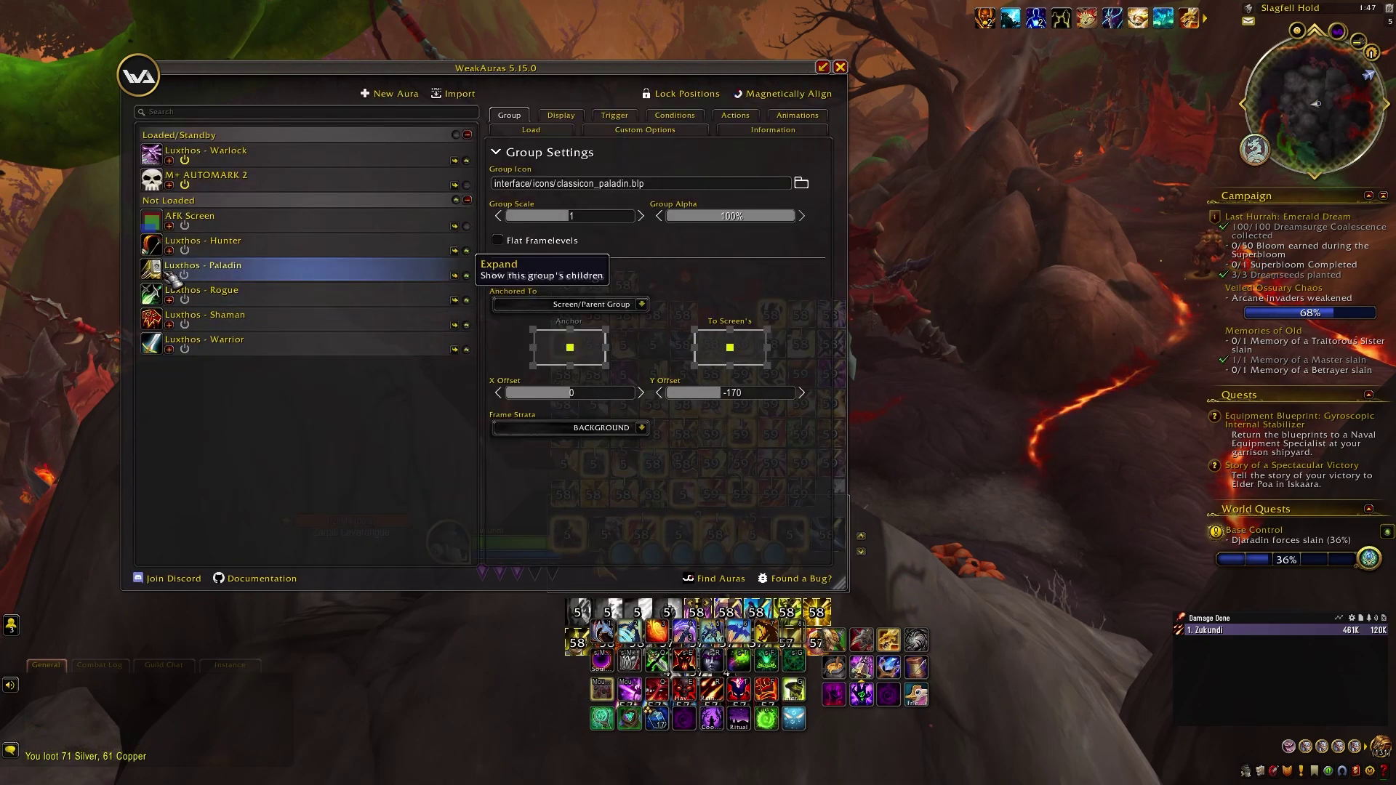
Step: In the Luxthos - Warlock custom options, set the core icons' maximum number to 7 and the side icons per column/row to 2
{"action": "left_click", "coordinate": [170, 276]}
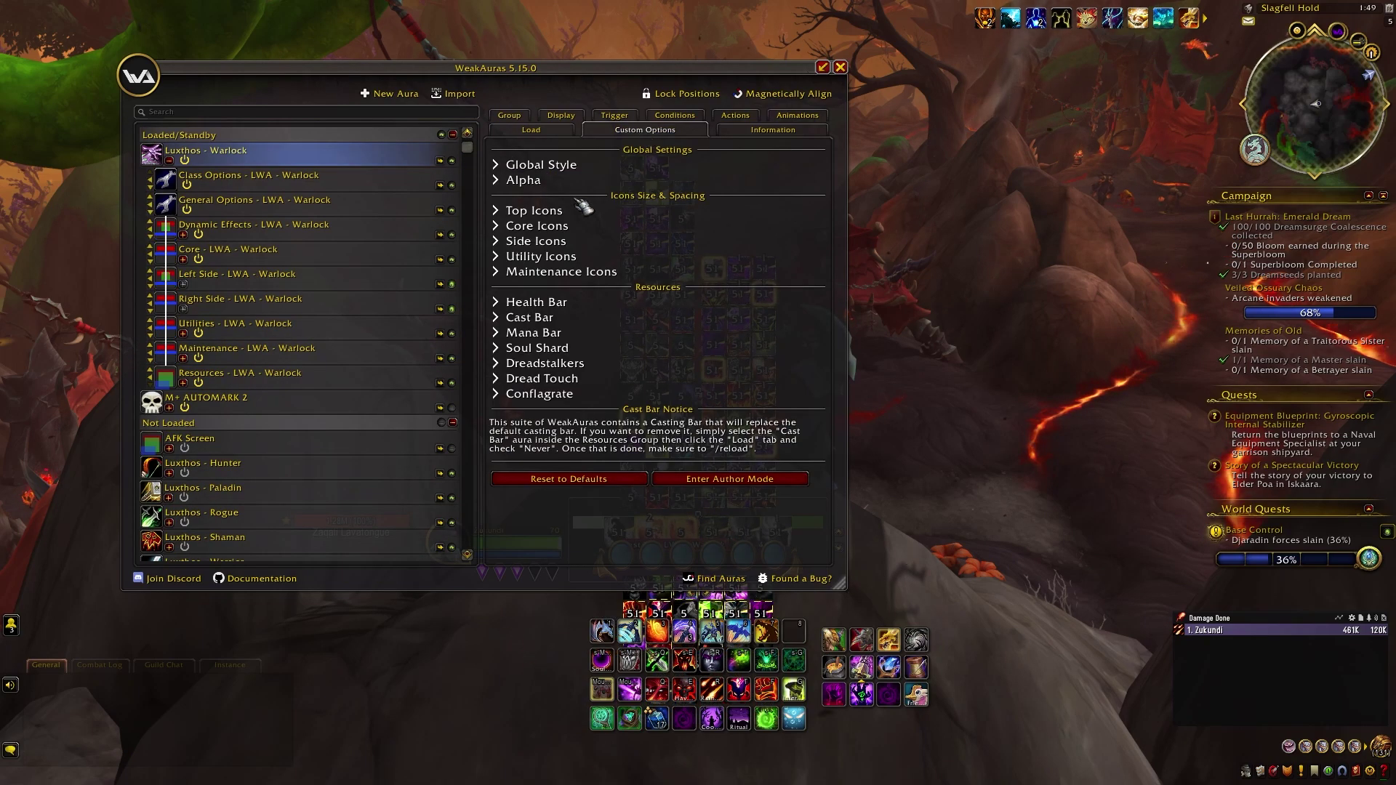
{"action": "left_click", "coordinate": [503, 229]}
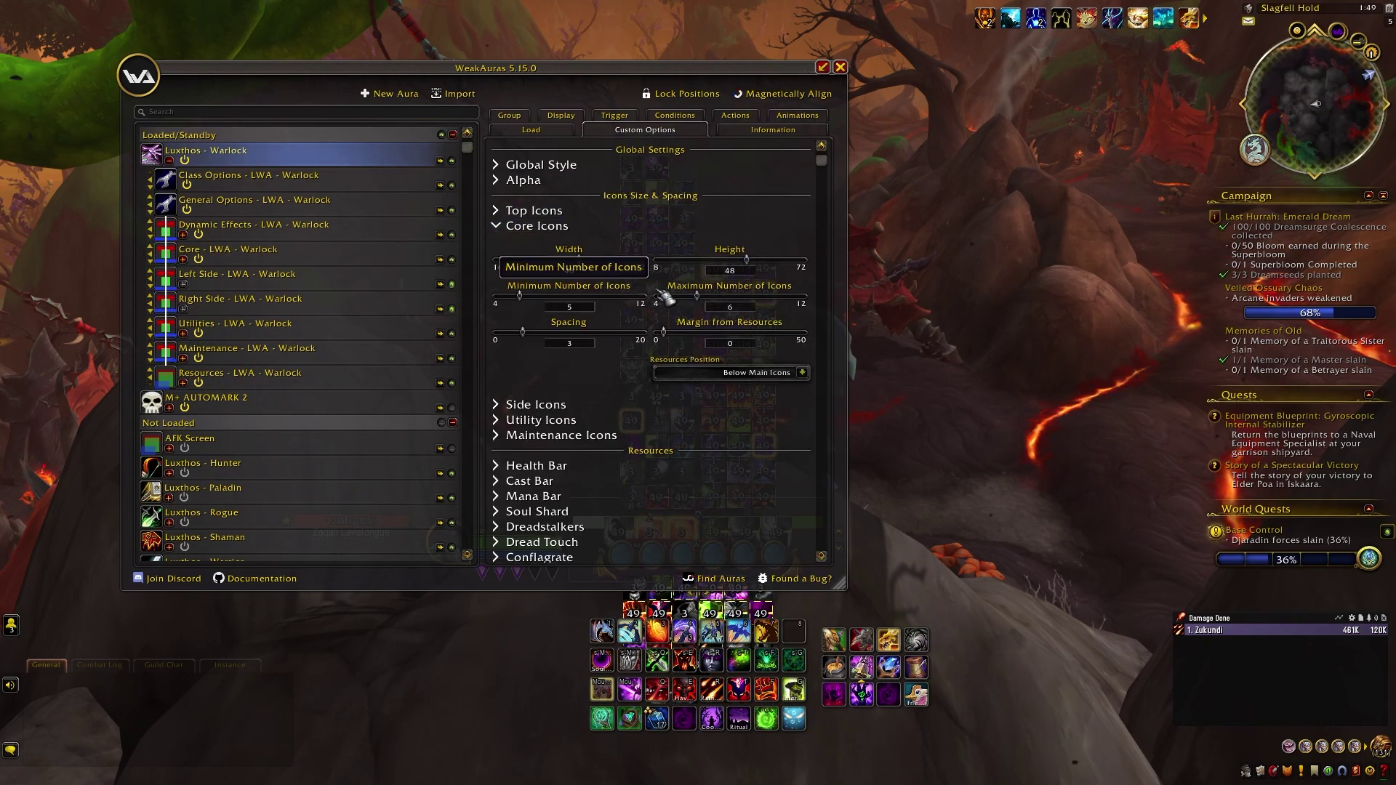
{"action": "left_click", "coordinate": [504, 407]}
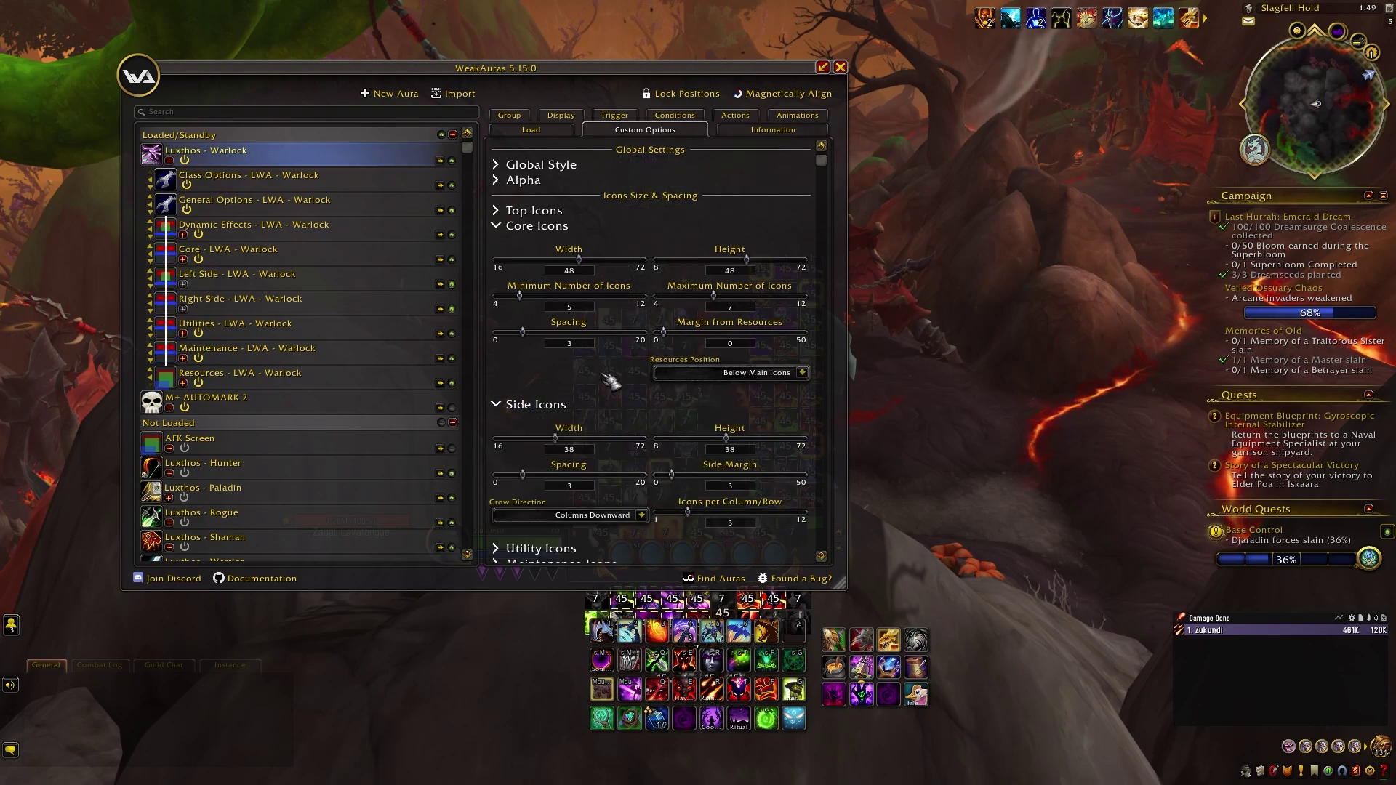
{"action": "scroll", "coordinate": [611, 380], "scroll_direction": "down", "scroll_amount": 2}
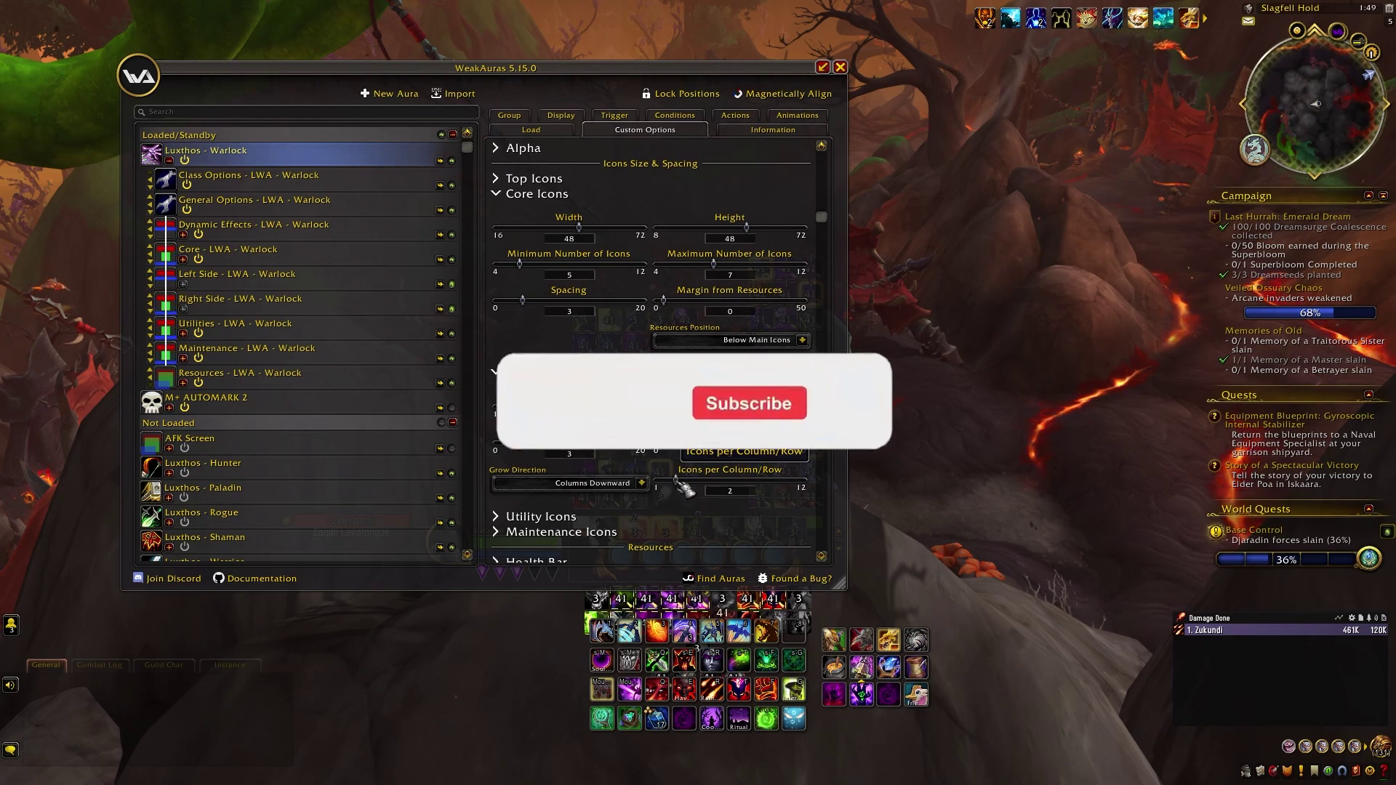
{"action": "scroll", "coordinate": [654, 469], "scroll_direction": "down", "scroll_amount": 4}
{"action": "scroll", "coordinate": [647, 465], "scroll_direction": "down", "scroll_amount": 2}
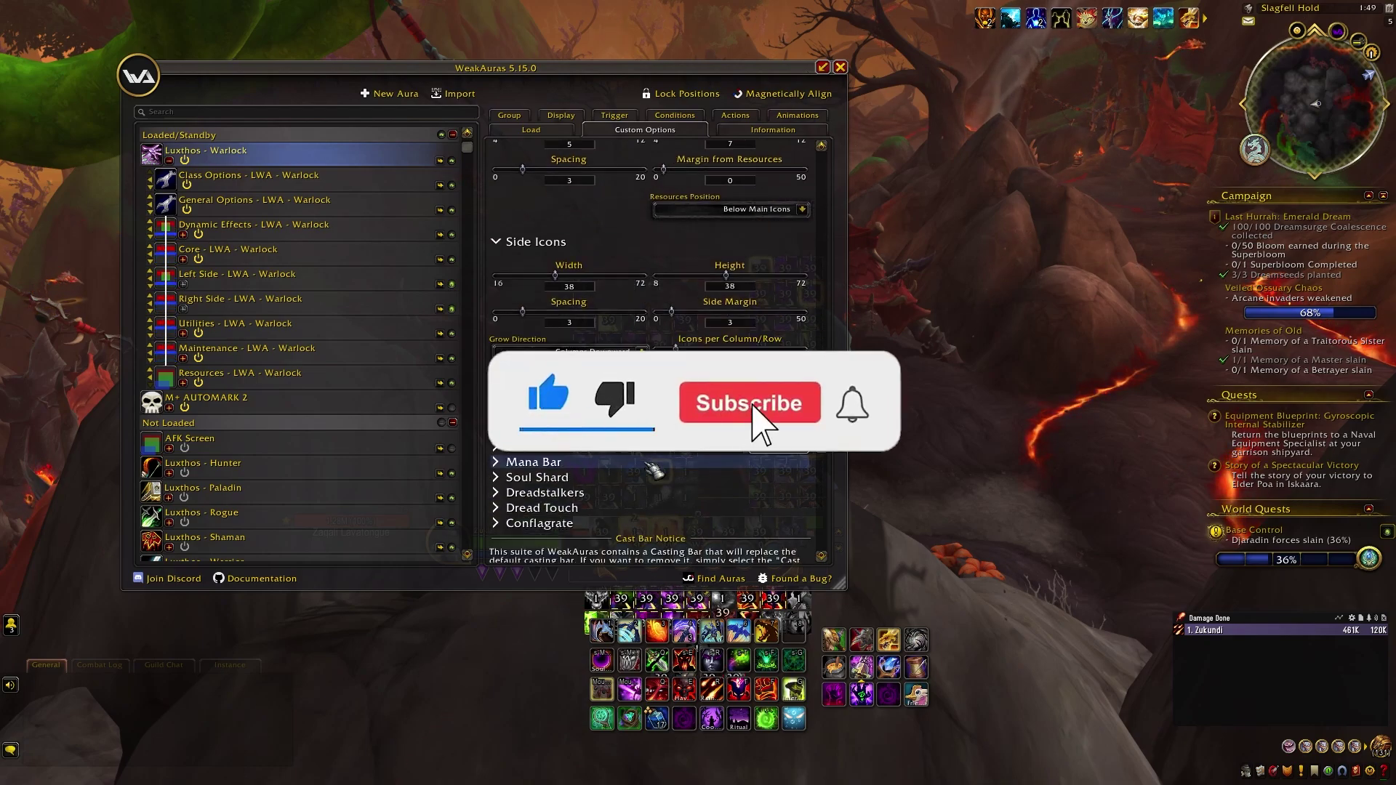
Step: Expand the Health Bar settings among the Warlock group's resource options and look through them
{"action": "left_click", "coordinate": [646, 431]}
{"action": "scroll", "coordinate": [807, 447], "scroll_direction": "down", "scroll_amount": 2}
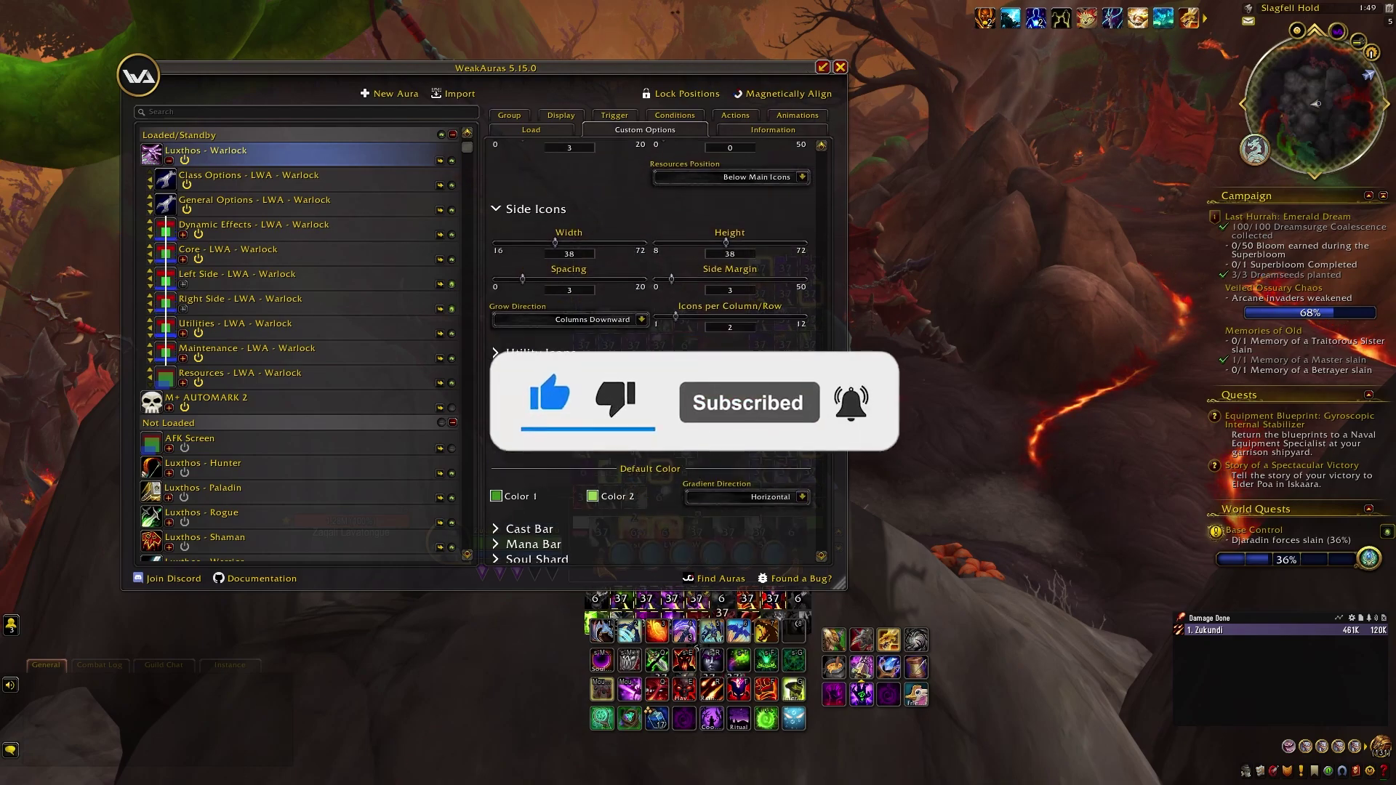
{"action": "left_click", "coordinate": [802, 437]}
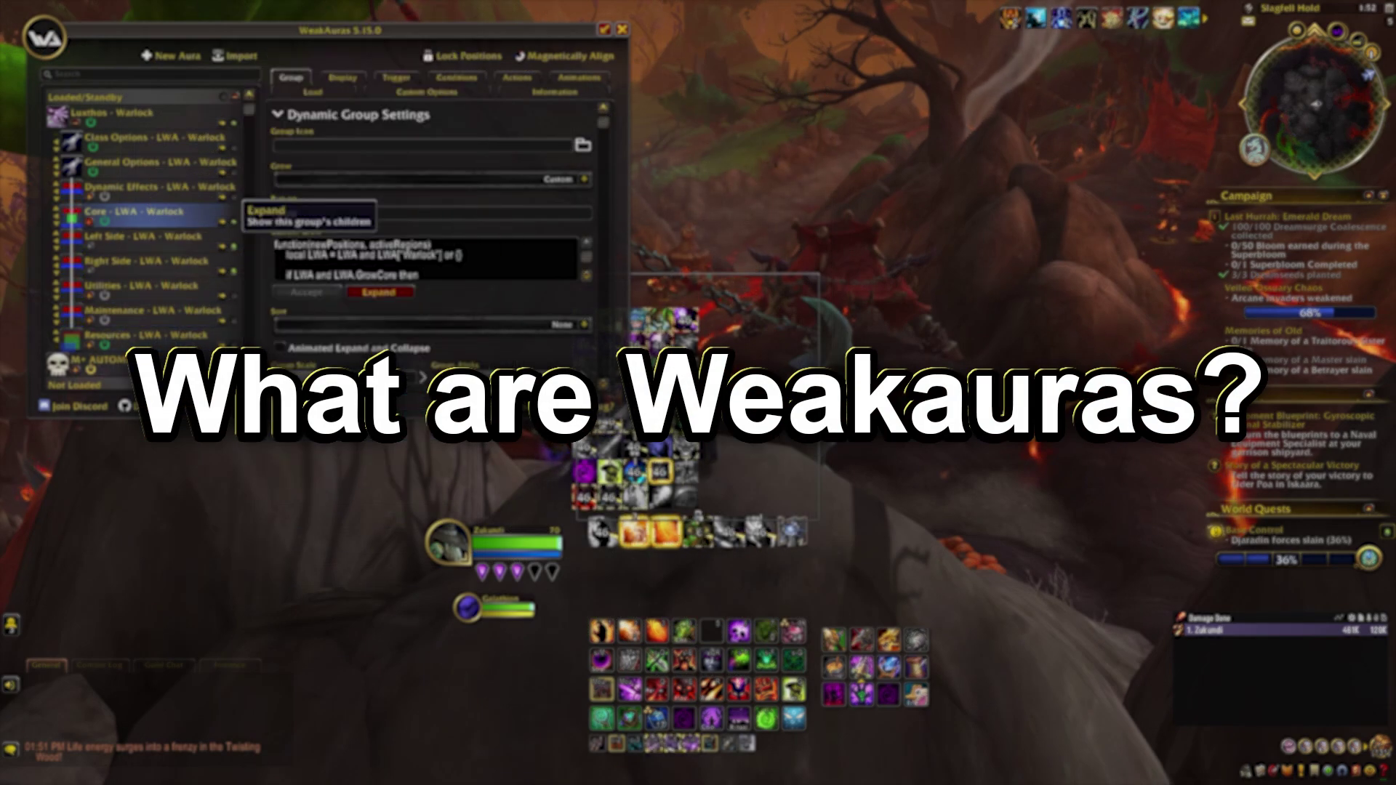
Step: Look through the Core - LWA - Warlock group, previewing its Immolate, Conflagrate and Chaos Bolt auras, and collapse it
{"action": "left_click", "coordinate": [89, 221]}
{"action": "left_click", "coordinate": [159, 244]}
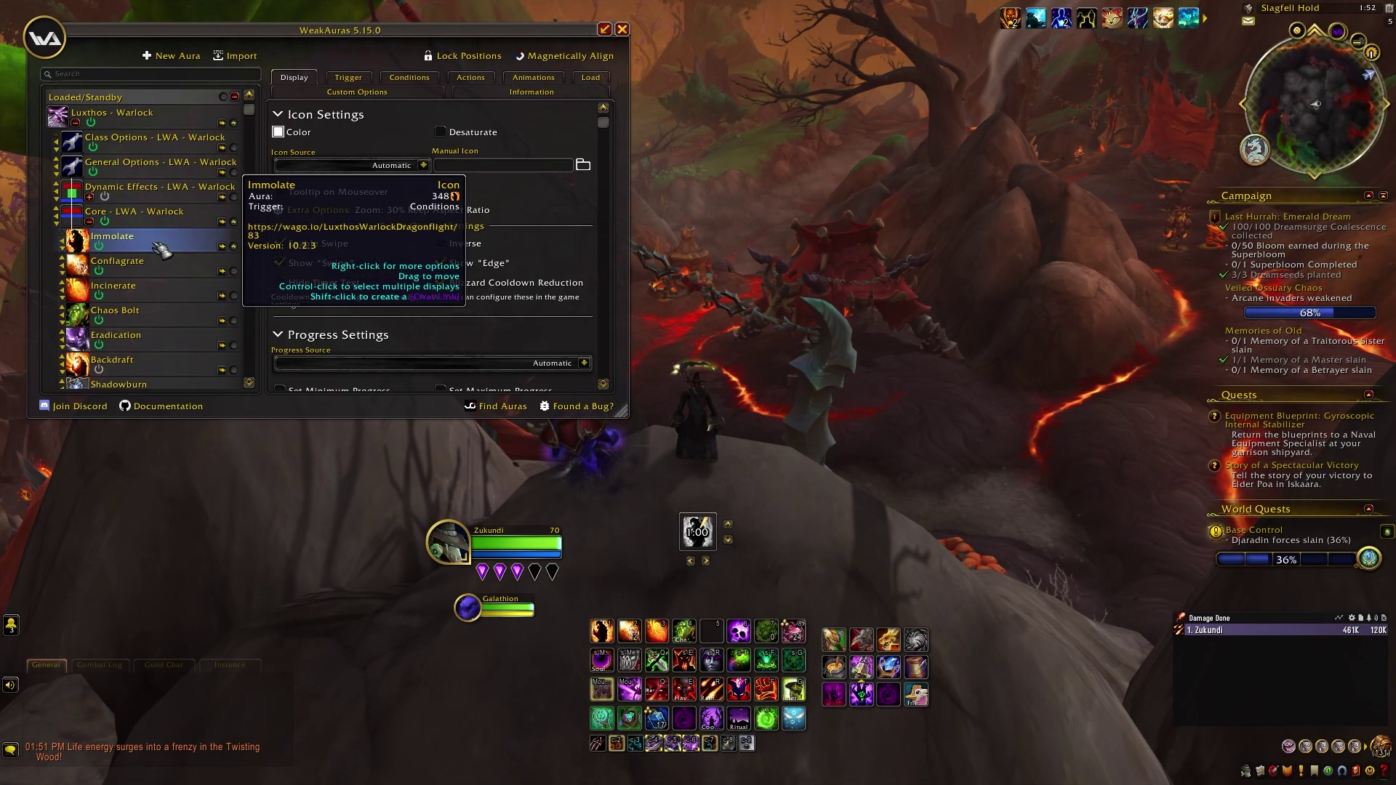
{"action": "left_click", "coordinate": [160, 270]}
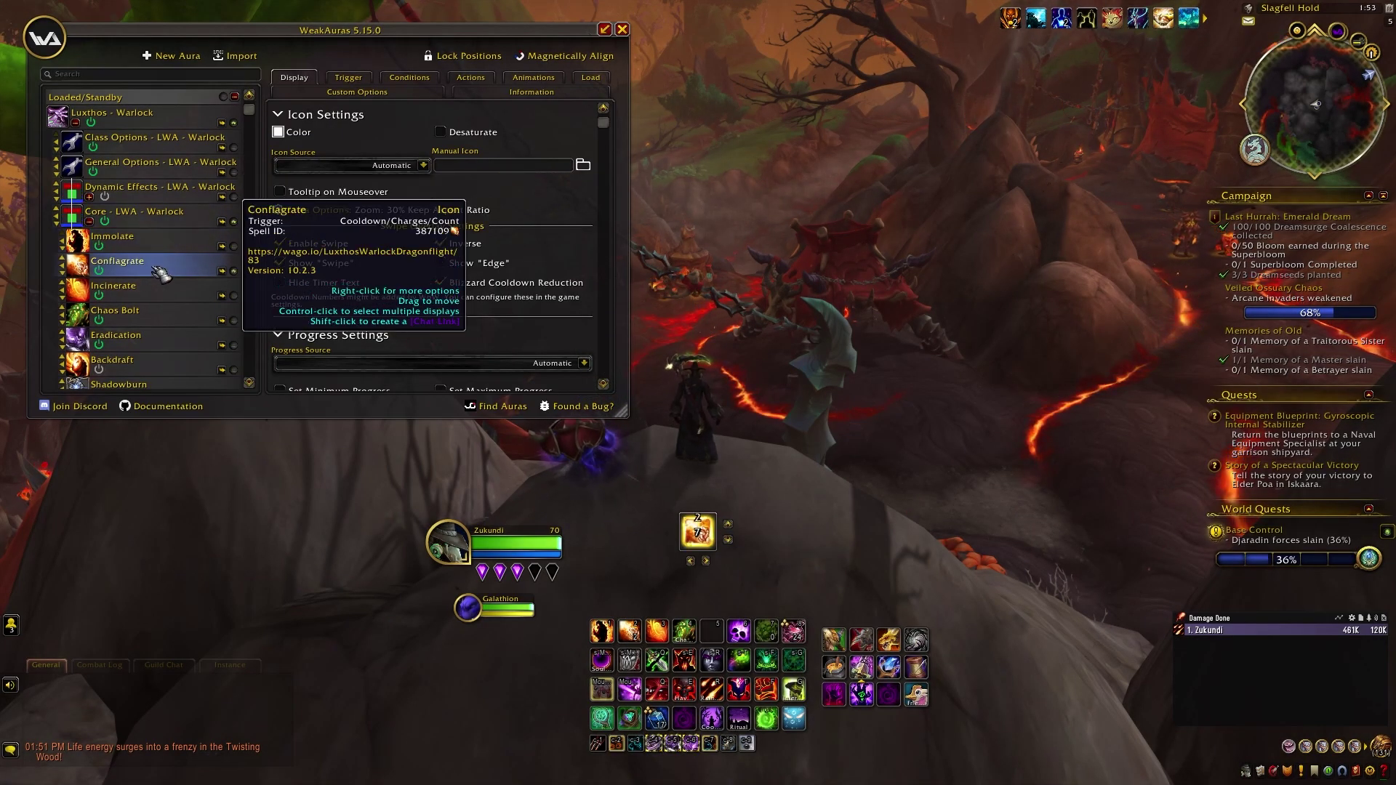
{"action": "left_click", "coordinate": [153, 318]}
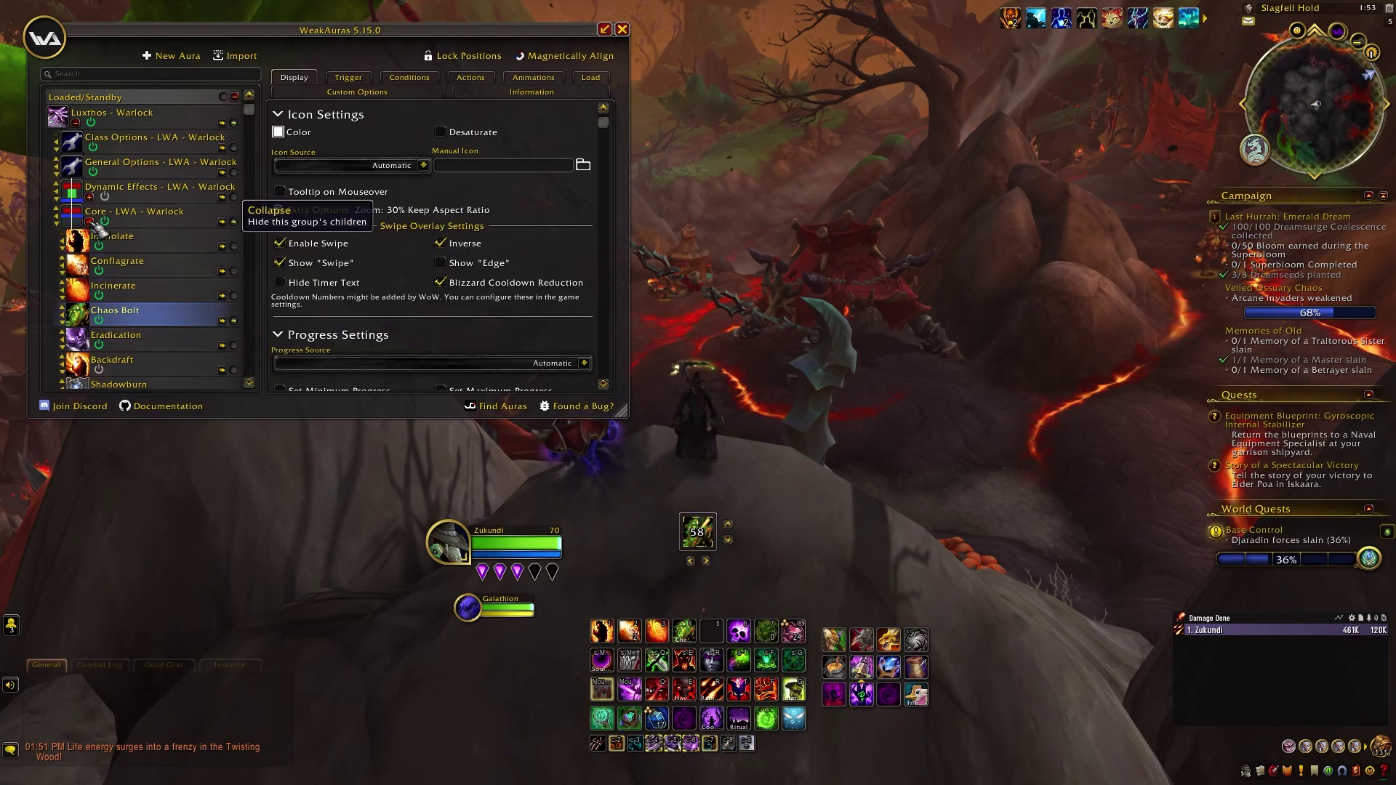
{"action": "scroll", "coordinate": [142, 267], "scroll_direction": "down", "scroll_amount": 6}
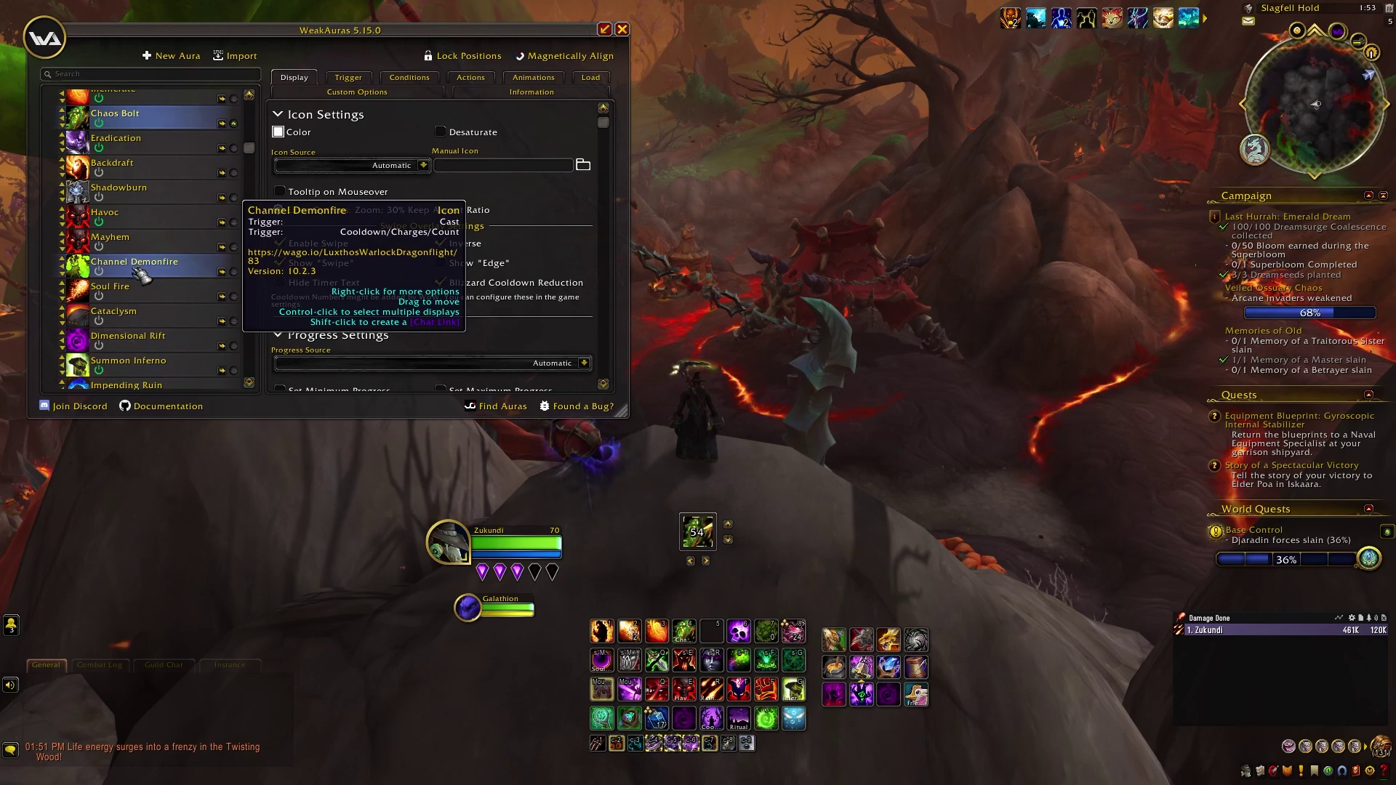
{"action": "scroll", "coordinate": [142, 275], "scroll_direction": "up", "scroll_amount": 10}
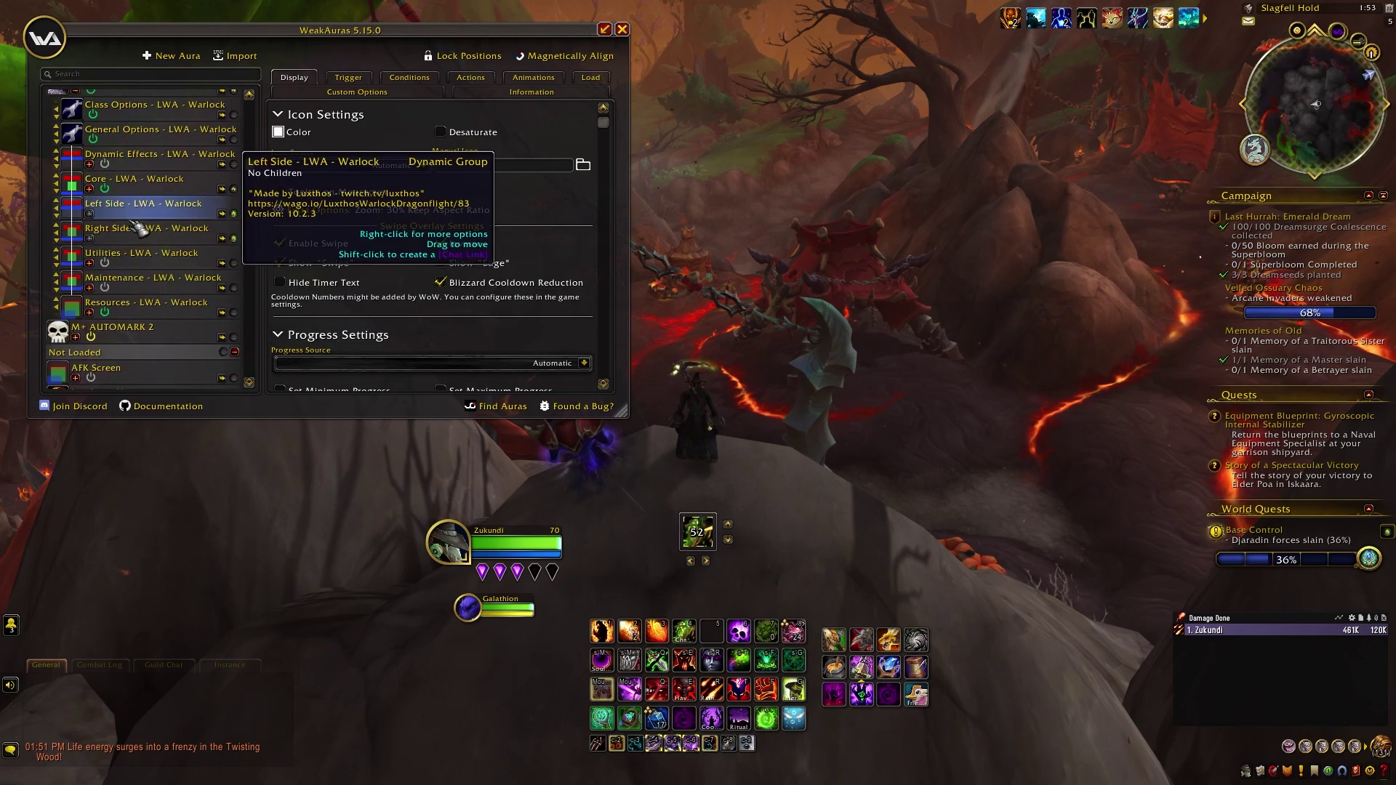
Step: Expand the Resources - LWA - Warlock group and preview its Soul Shard and Conflagrate subgroups
{"action": "scroll", "coordinate": [132, 234], "scroll_direction": "down", "scroll_amount": 1}
{"action": "left_click", "coordinate": [132, 279]}
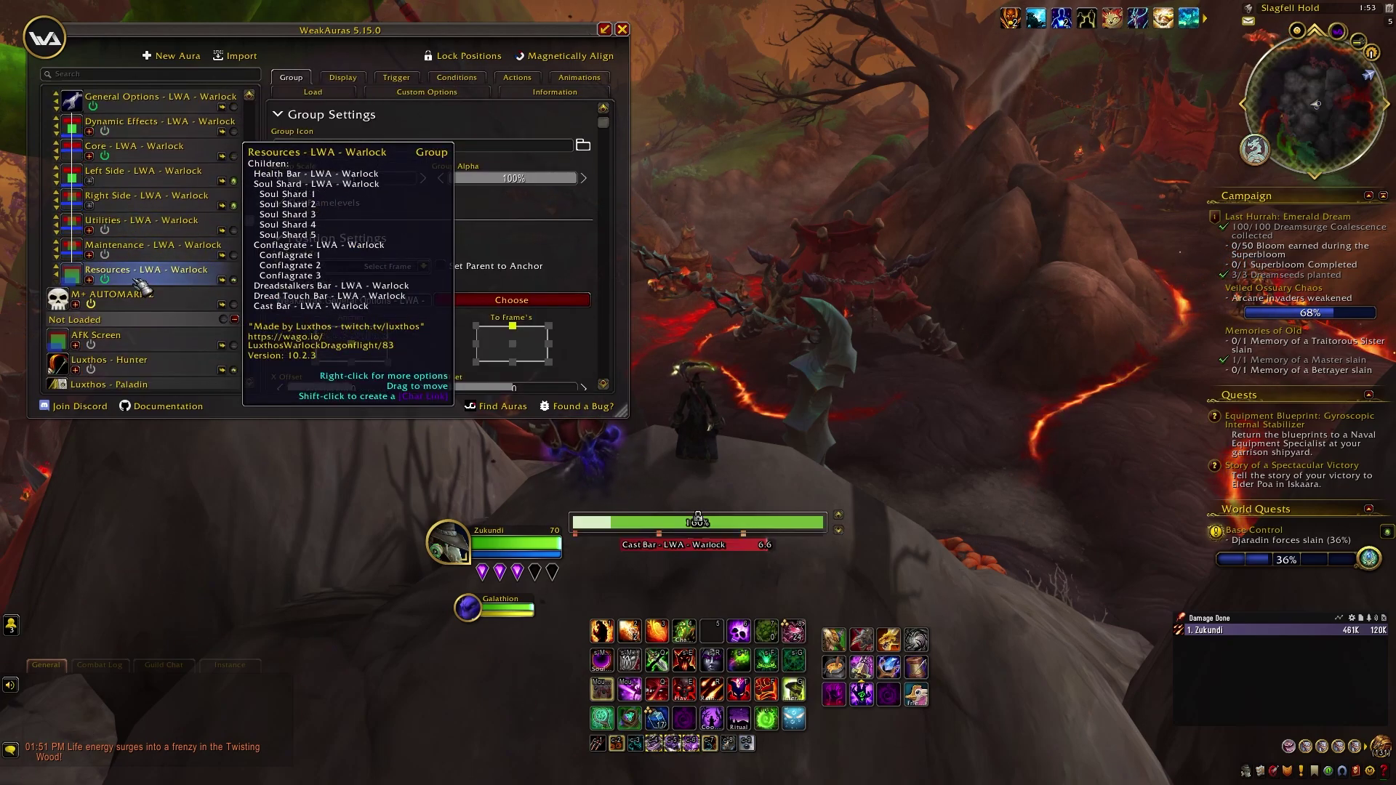
{"action": "left_click", "coordinate": [89, 280]}
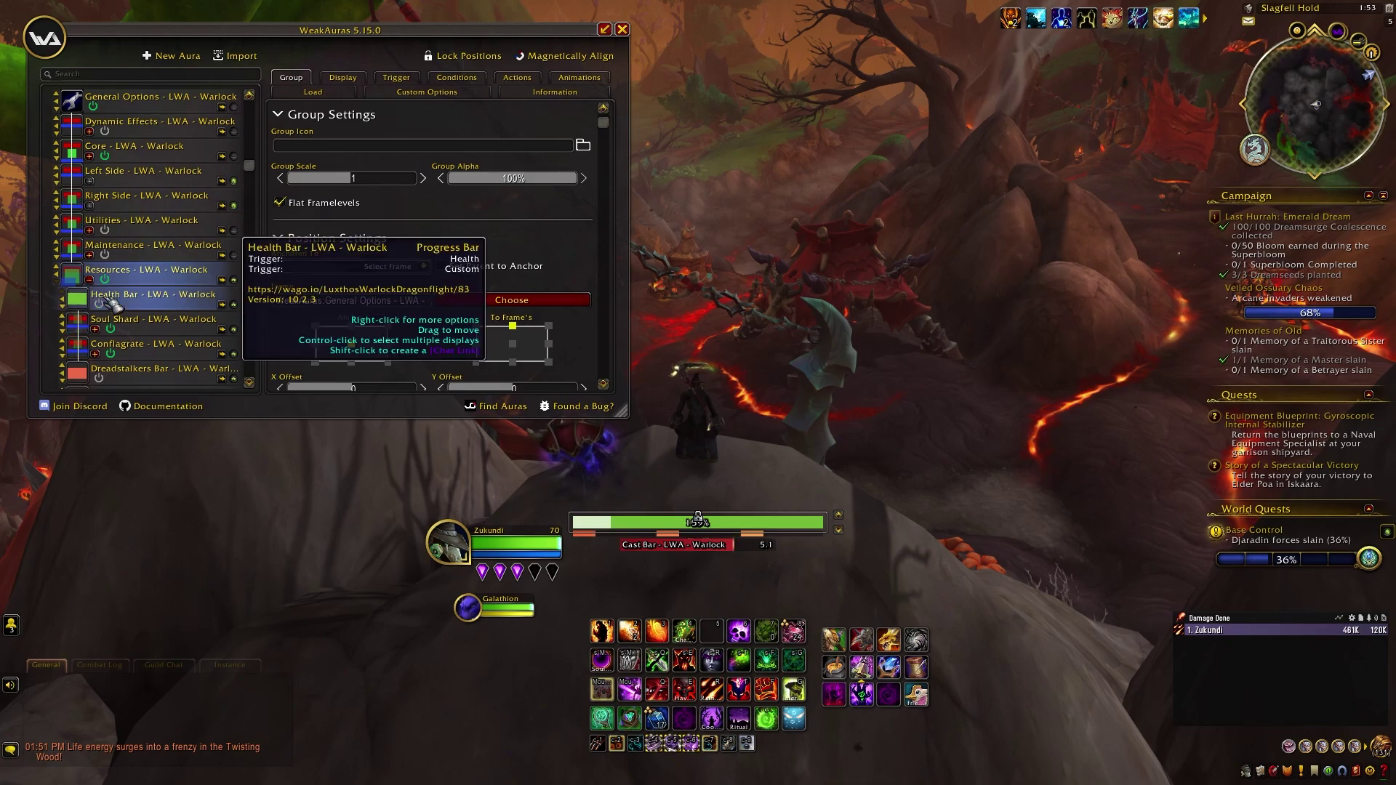
{"action": "left_click", "coordinate": [167, 331]}
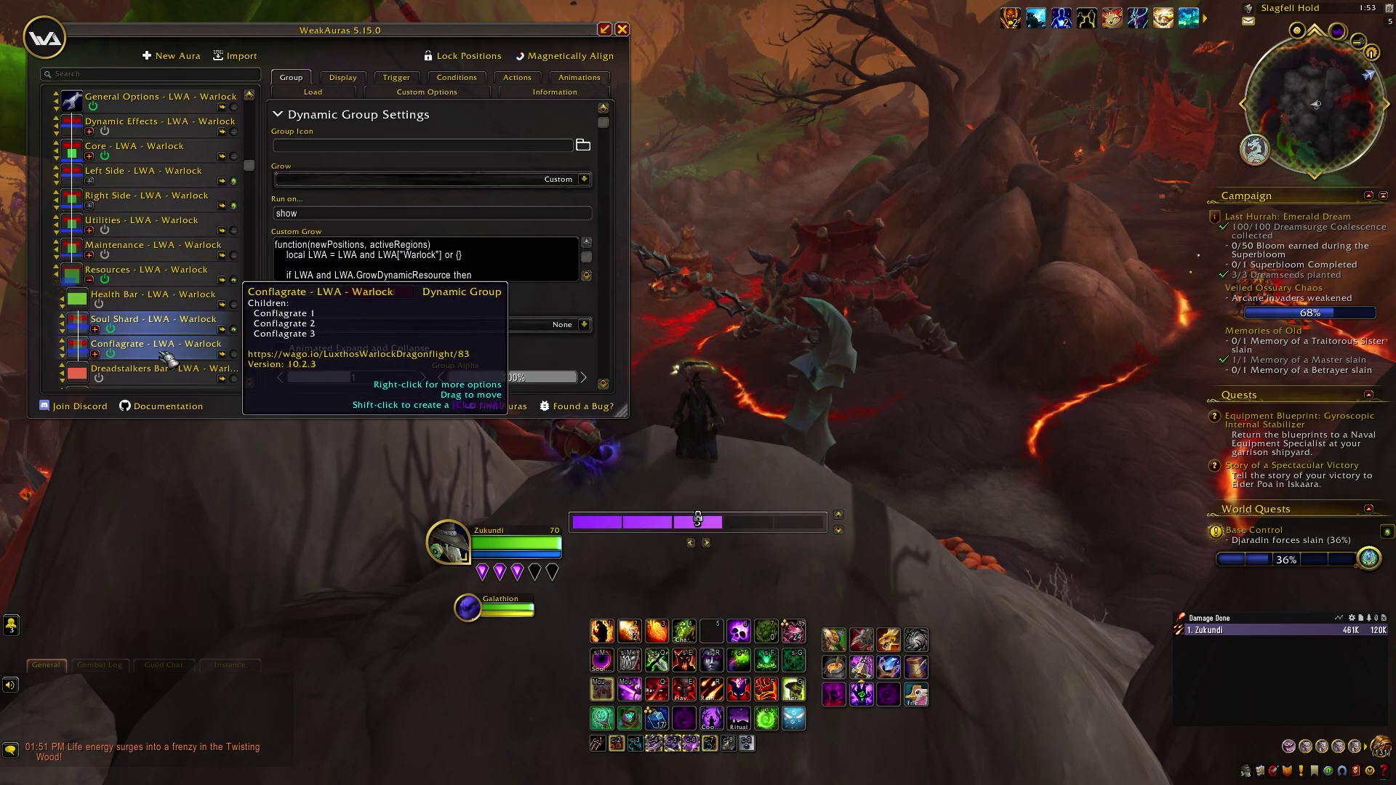
{"action": "left_click", "coordinate": [167, 355]}
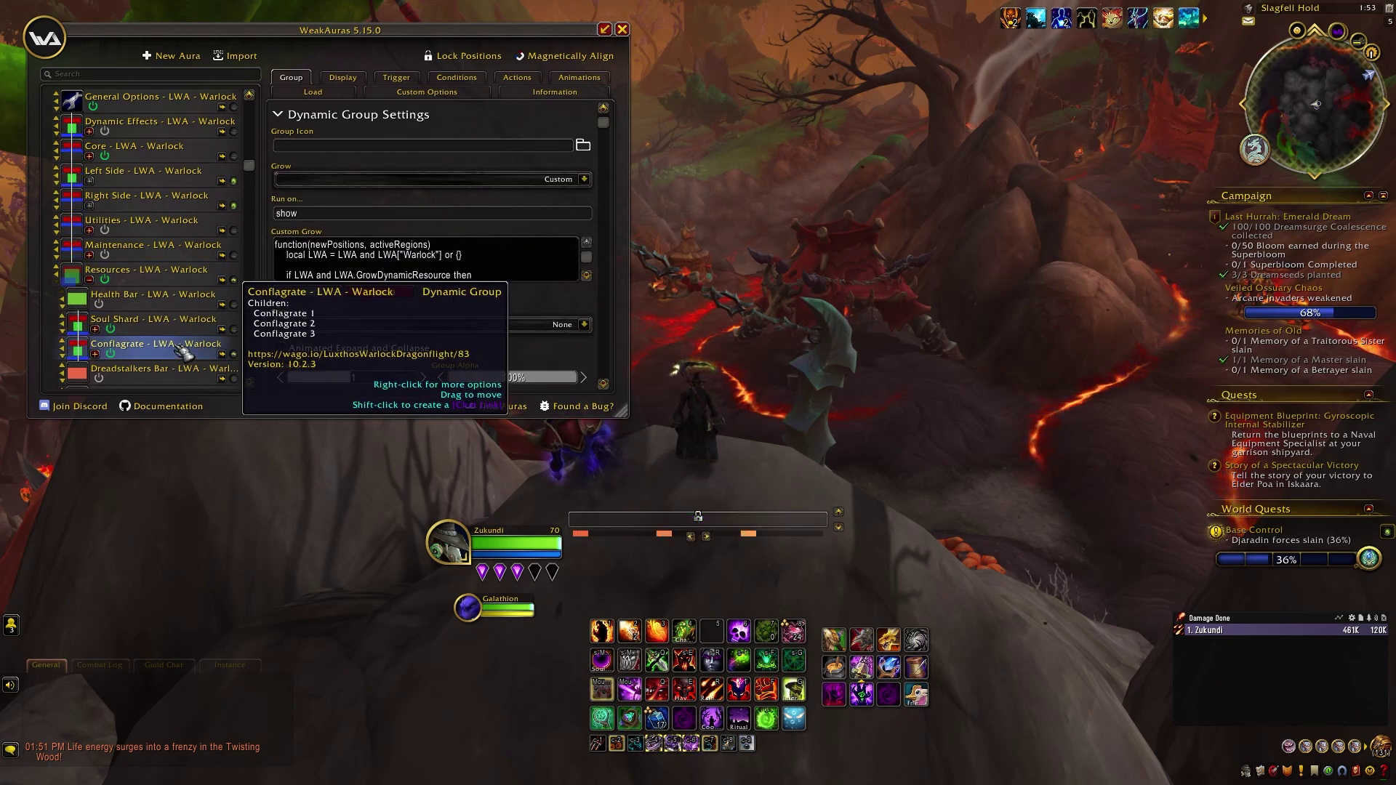
Step: Preview the Cast Bar and Health Bar auras in the Warlock Resources group and return to the group entry
{"action": "scroll", "coordinate": [182, 353], "scroll_direction": "down", "scroll_amount": 5}
{"action": "scroll", "coordinate": [178, 332], "scroll_direction": "up", "scroll_amount": 1}
{"action": "left_click", "coordinate": [178, 332]}
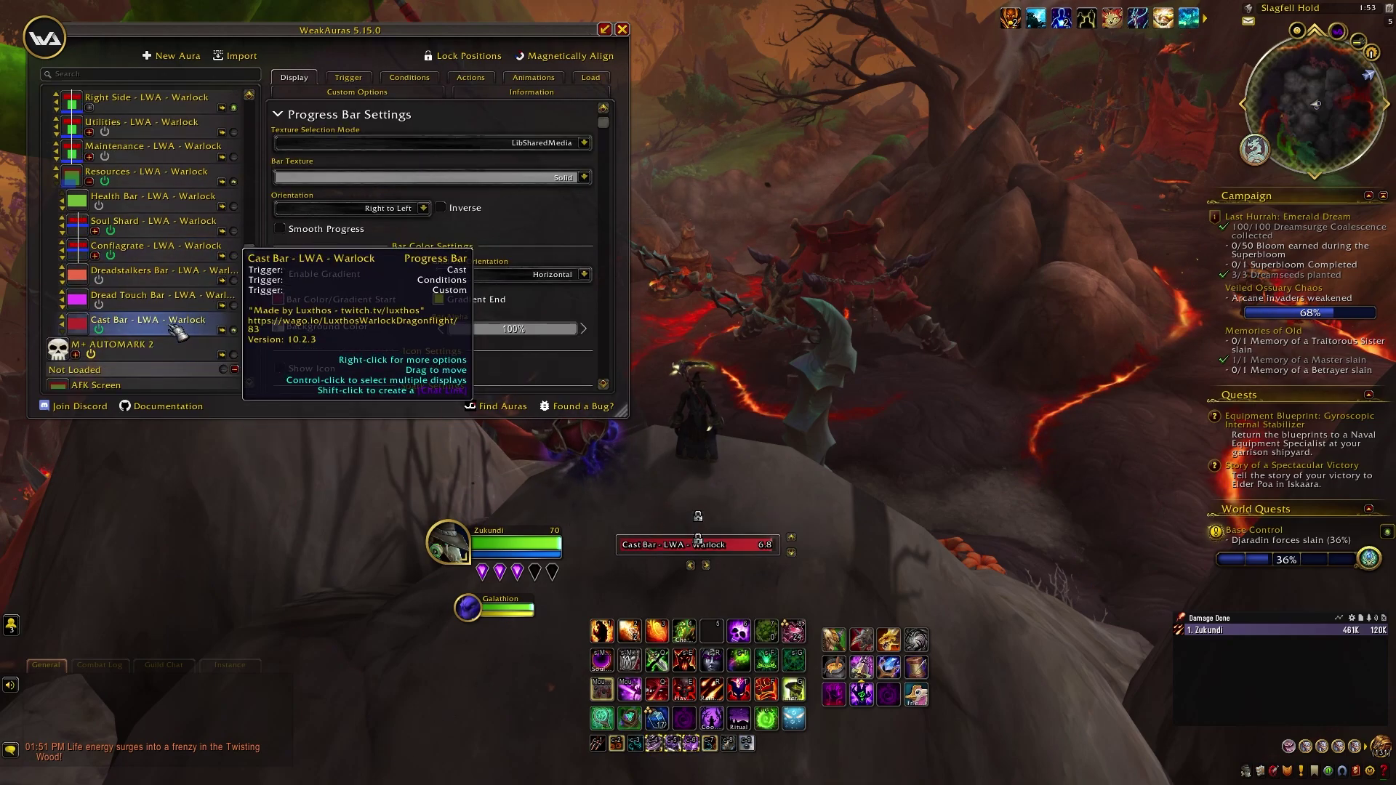
{"action": "scroll", "coordinate": [178, 327], "scroll_direction": "up", "scroll_amount": 1}
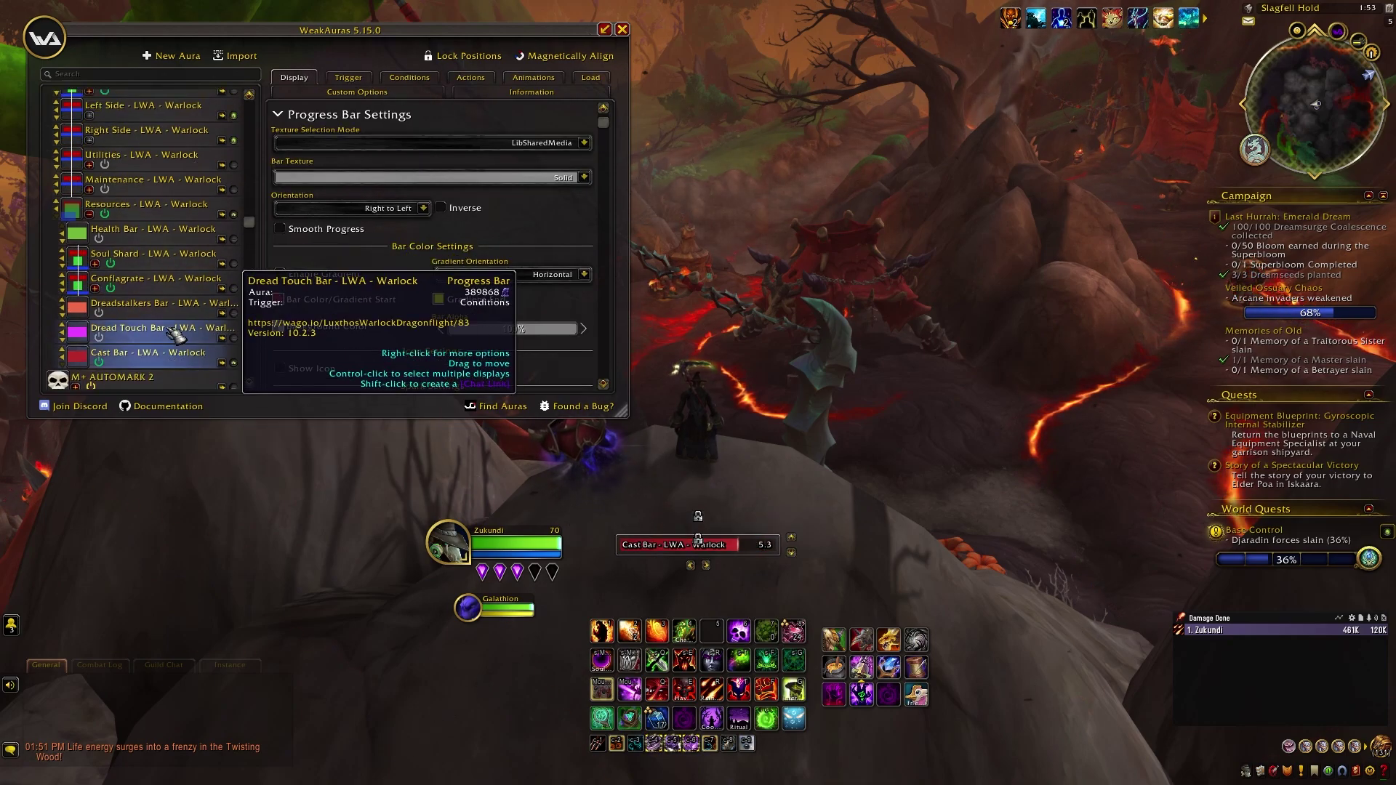
{"action": "left_click", "coordinate": [173, 241]}
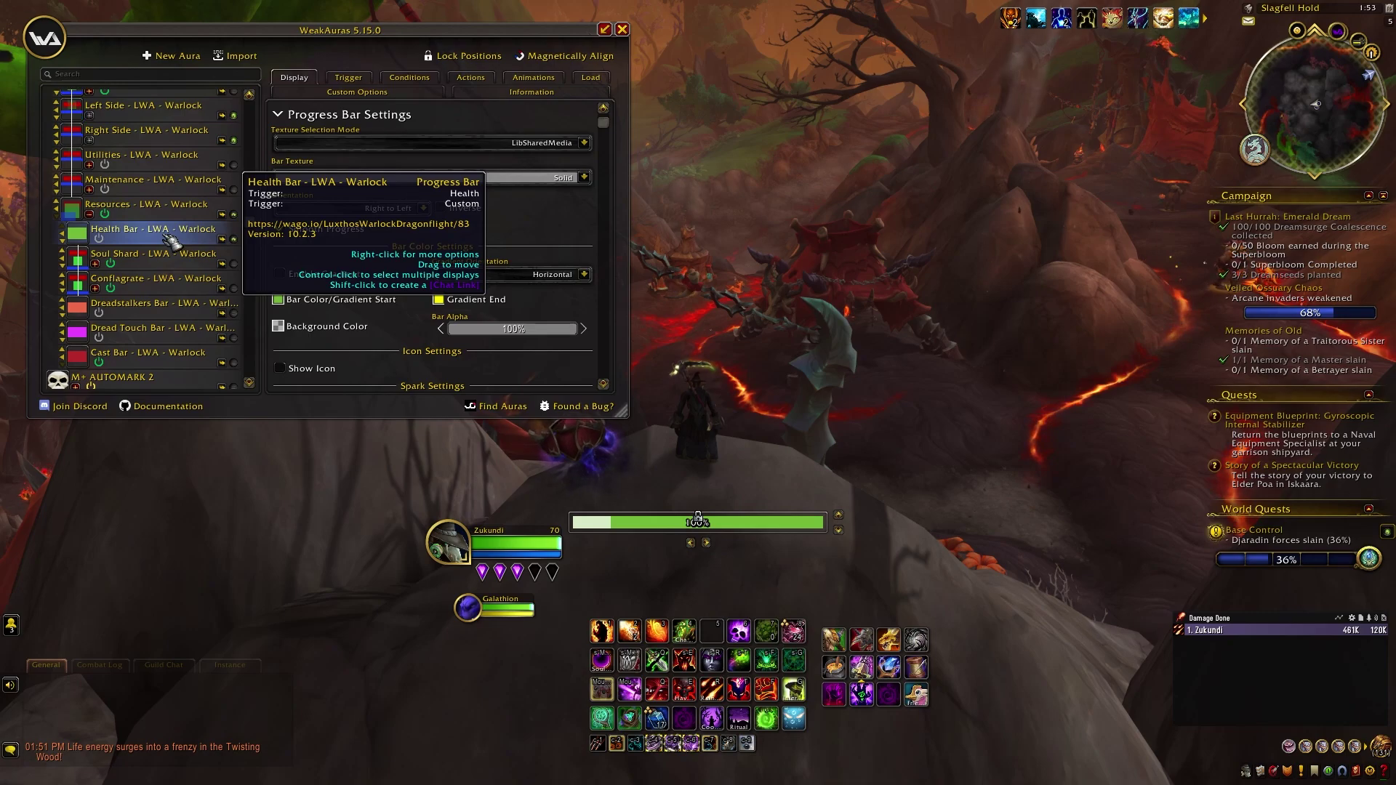
{"action": "left_click", "coordinate": [125, 214]}
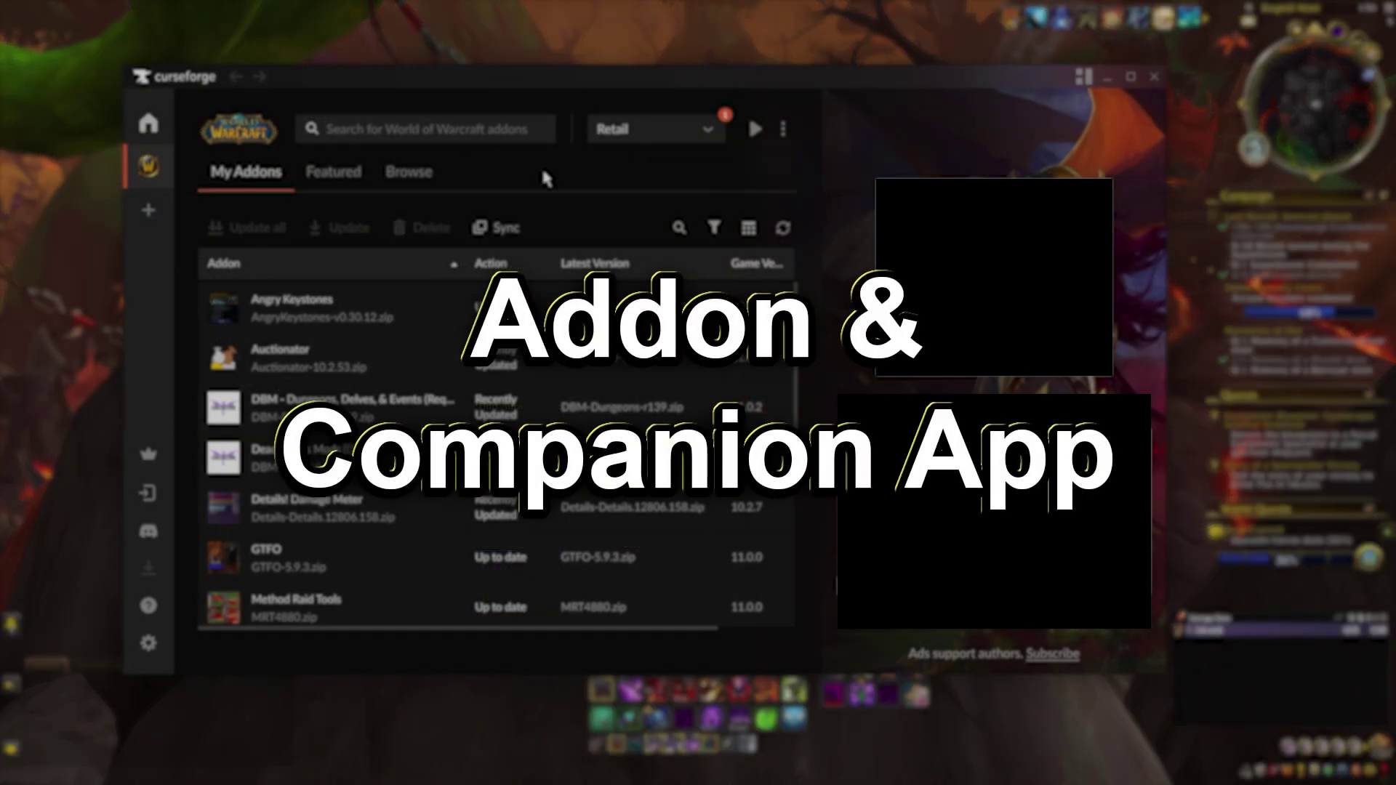
Step: Switch to CurseForge, search the World of Warcraft addons for "weakaura" and install WeakAuras
{"action": "type", "text": "weakaura"}
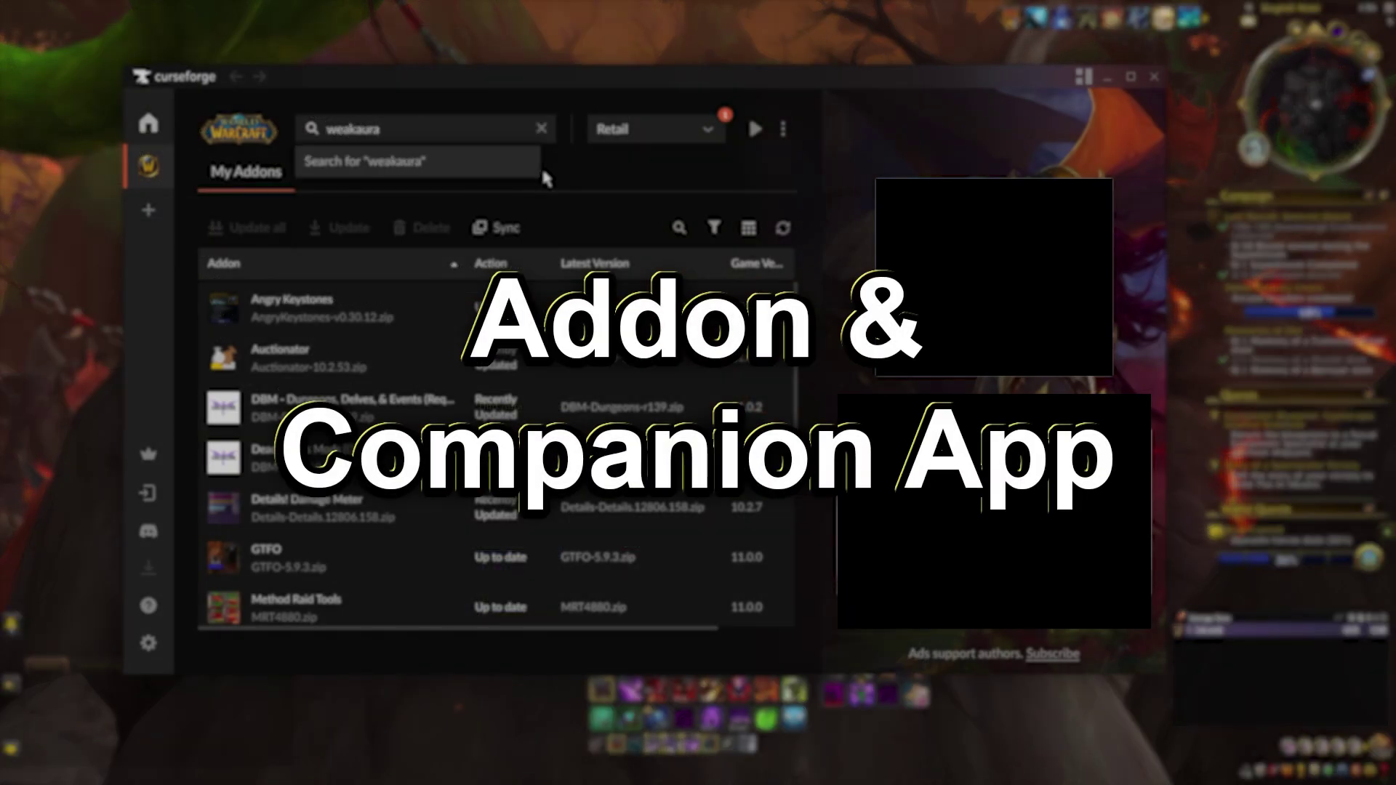
{"action": "key", "text": "Return"}
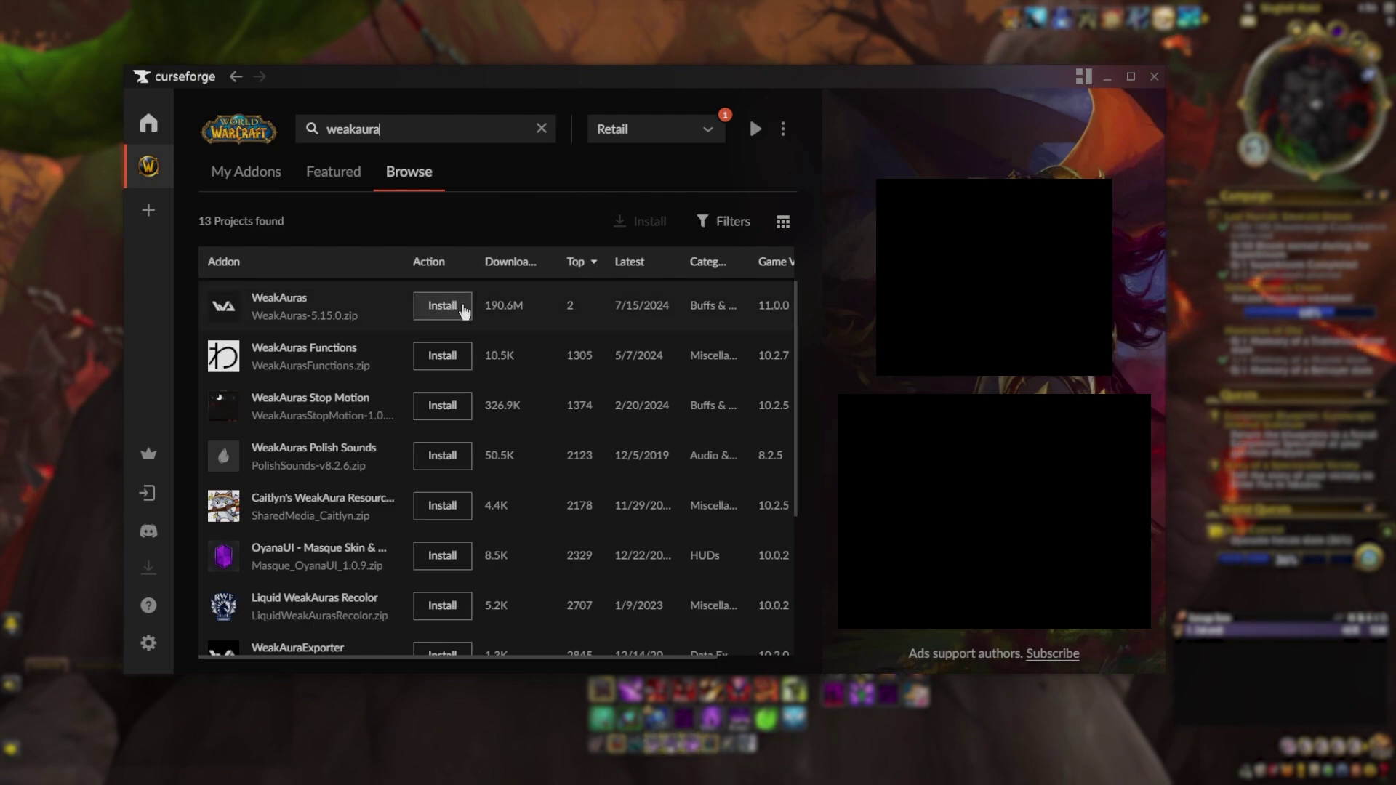
{"action": "left_click", "coordinate": [442, 306]}
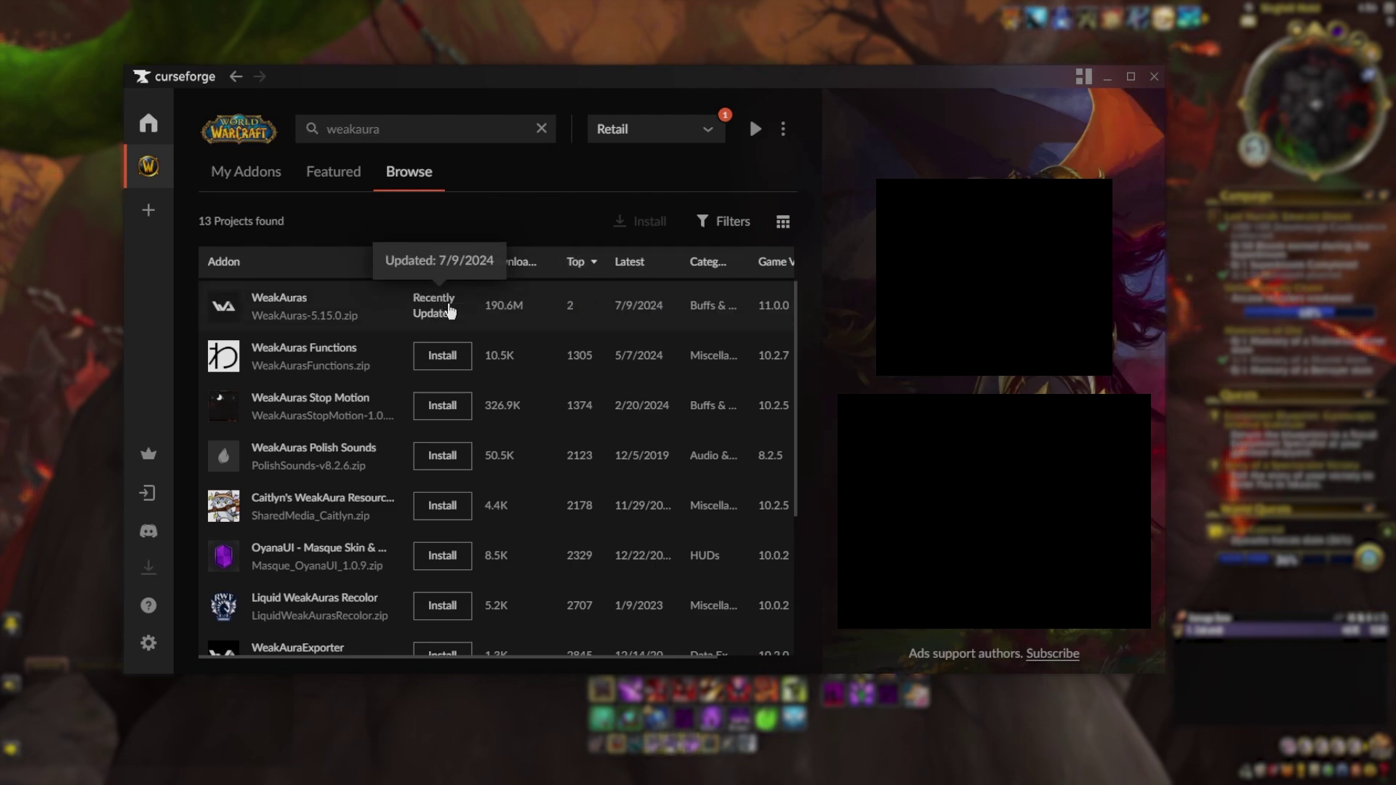
Step: Review the list of installed World of Warcraft addons
{"action": "left_click", "coordinate": [252, 176]}
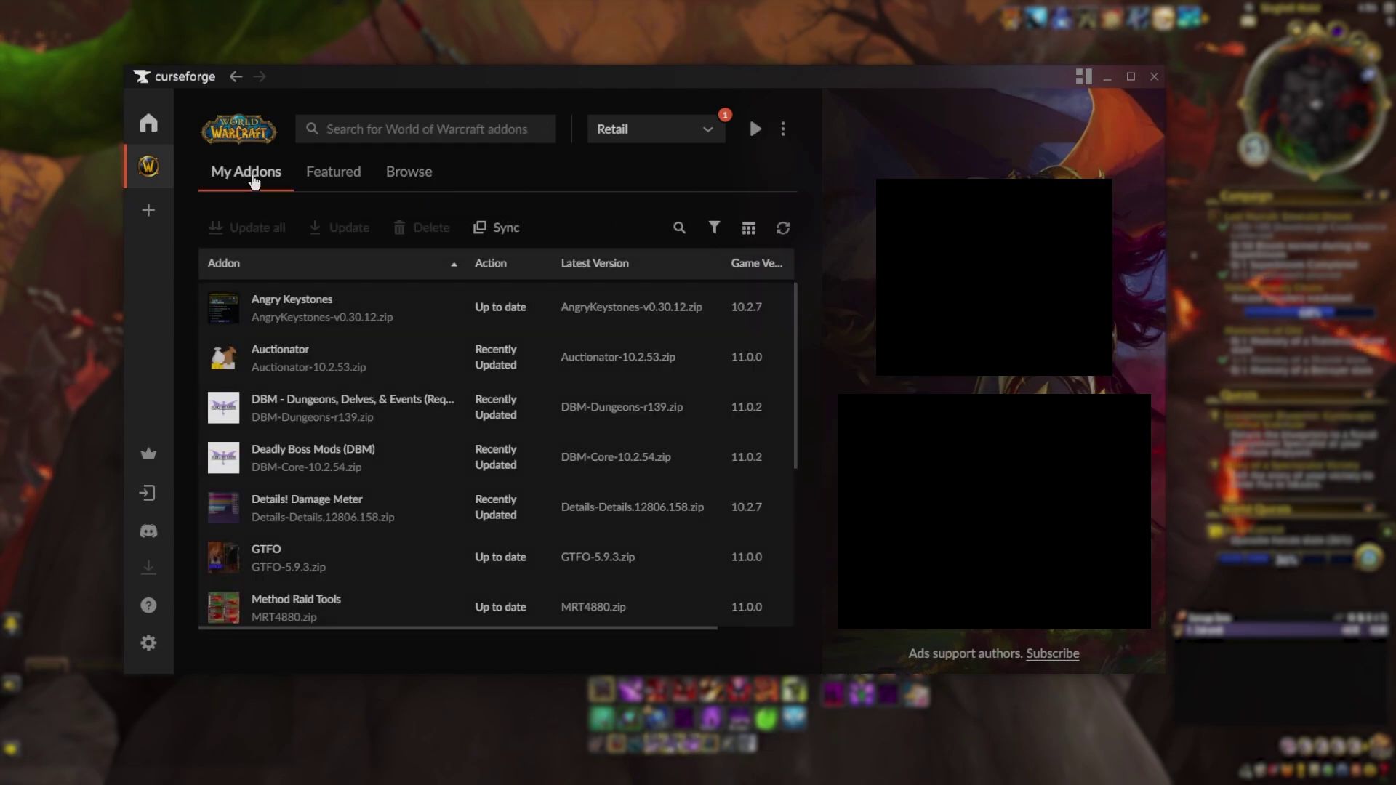
{"action": "scroll", "coordinate": [366, 410], "scroll_direction": "down", "scroll_amount": 2}
{"action": "scroll", "coordinate": [365, 410], "scroll_direction": "up", "scroll_amount": 2}
{"action": "scroll", "coordinate": [364, 407], "scroll_direction": "down", "scroll_amount": 5}
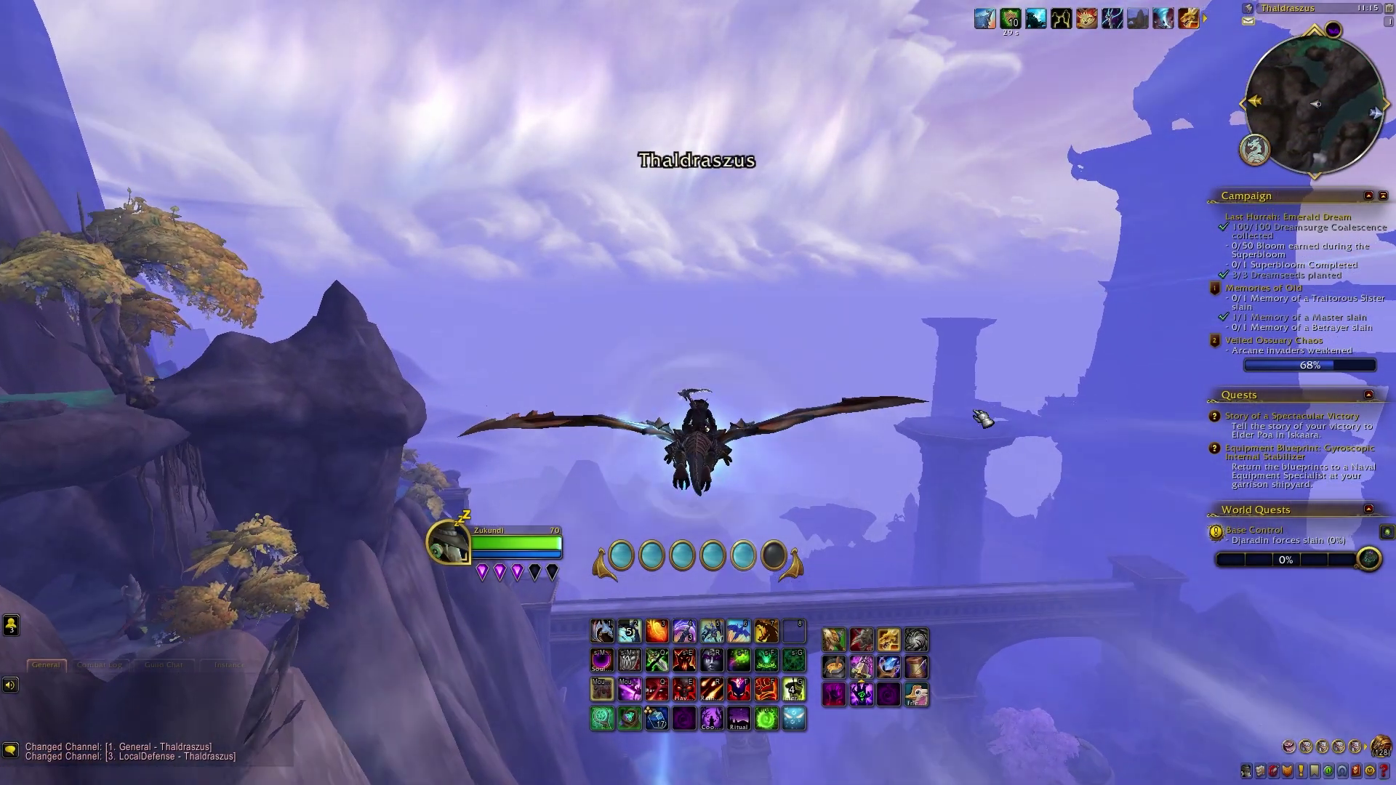
Step: Fly the dragon mount through Thaldraszus, steering along the cliffs and using its flight ability to climb
{"action": "right_click", "coordinate": [983, 418]}
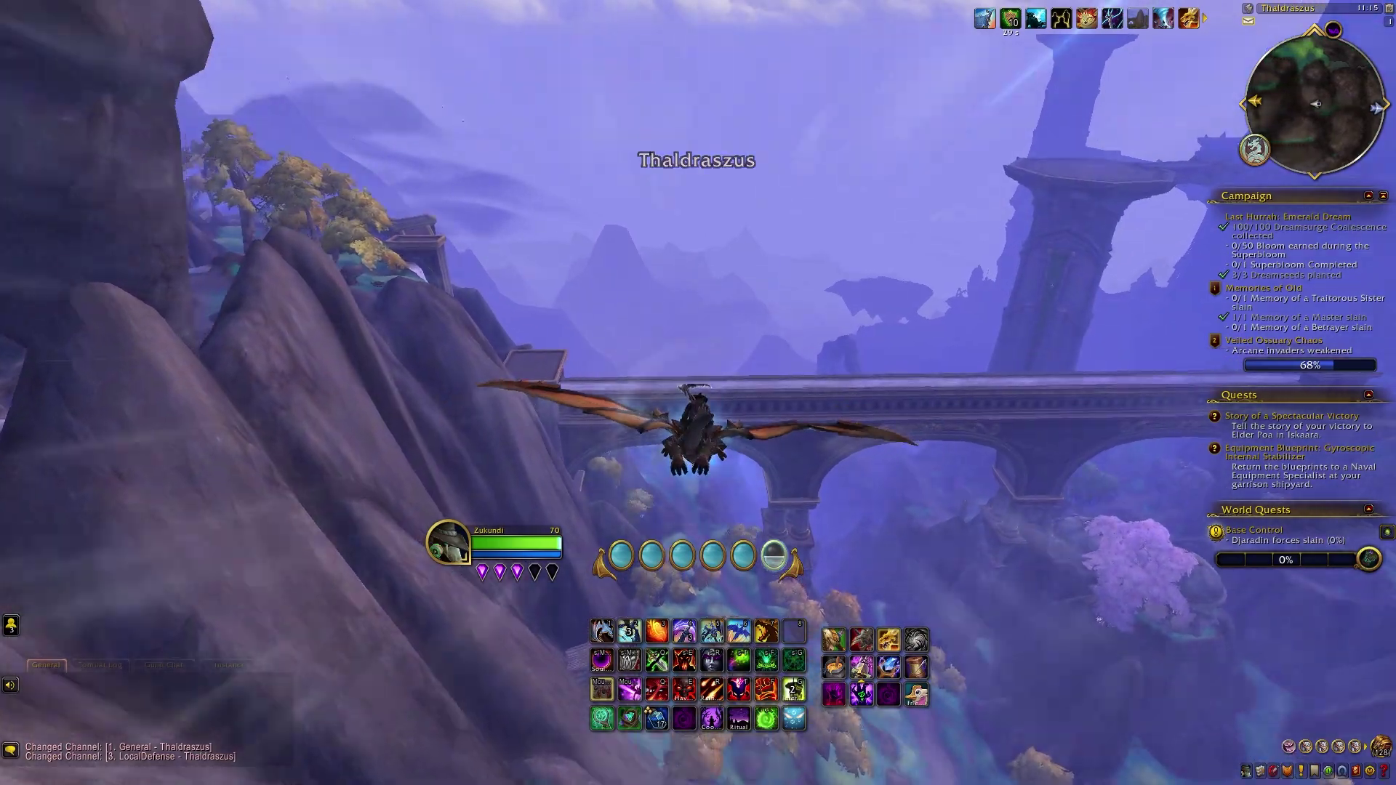
{"action": "key", "text": "2"}
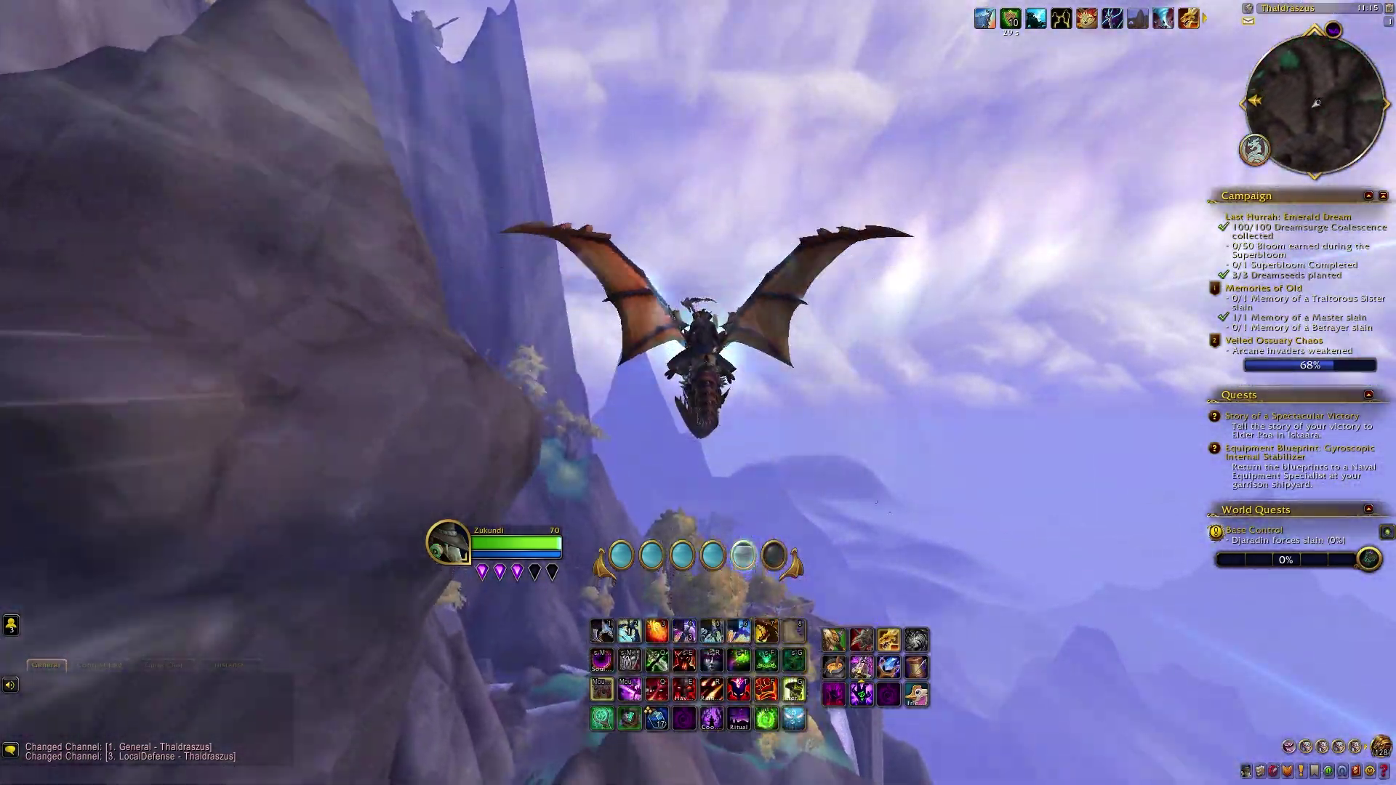
{"action": "key", "text": "2"}
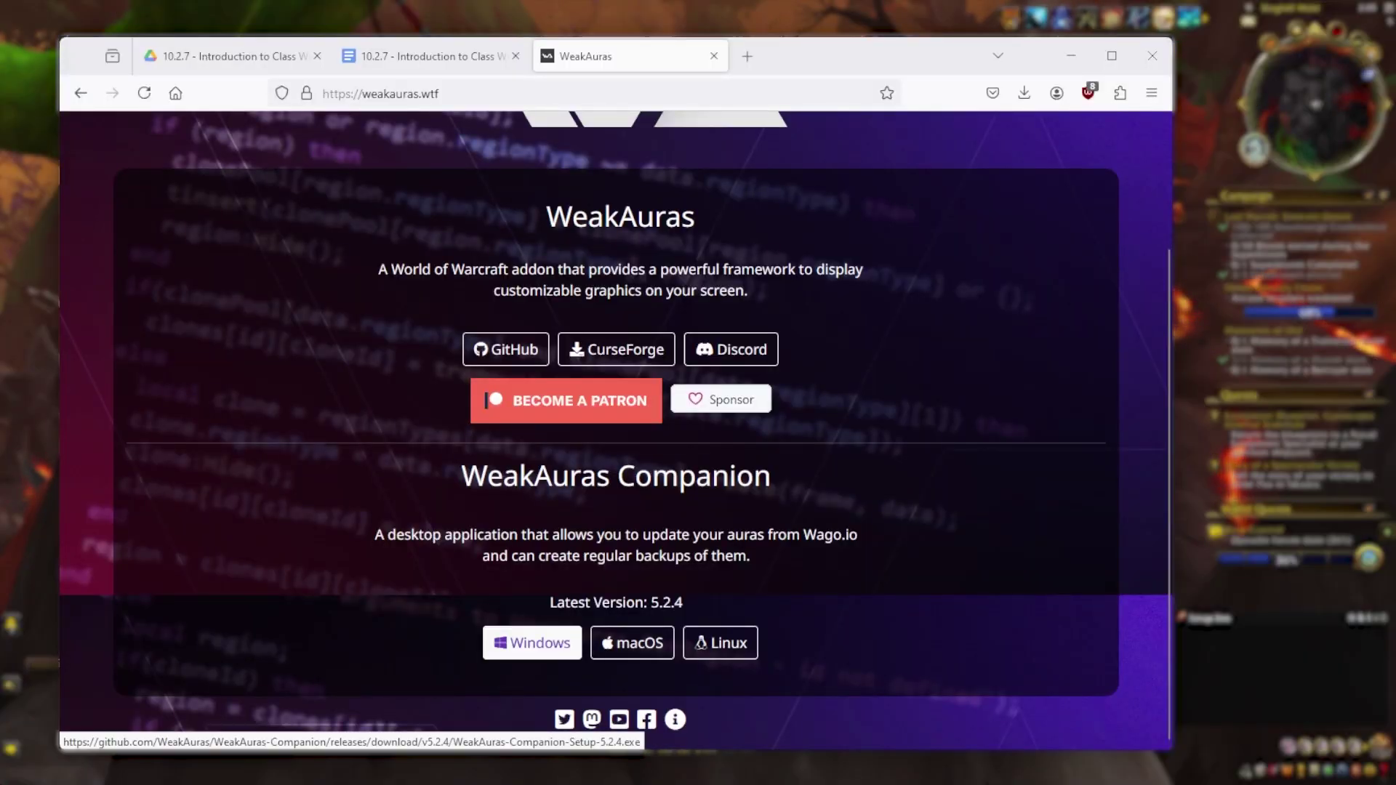
Step: Switch to the browser and download the Windows version of WeakAuras Companion from weakauras.wtf
{"action": "left_click", "coordinate": [530, 649]}
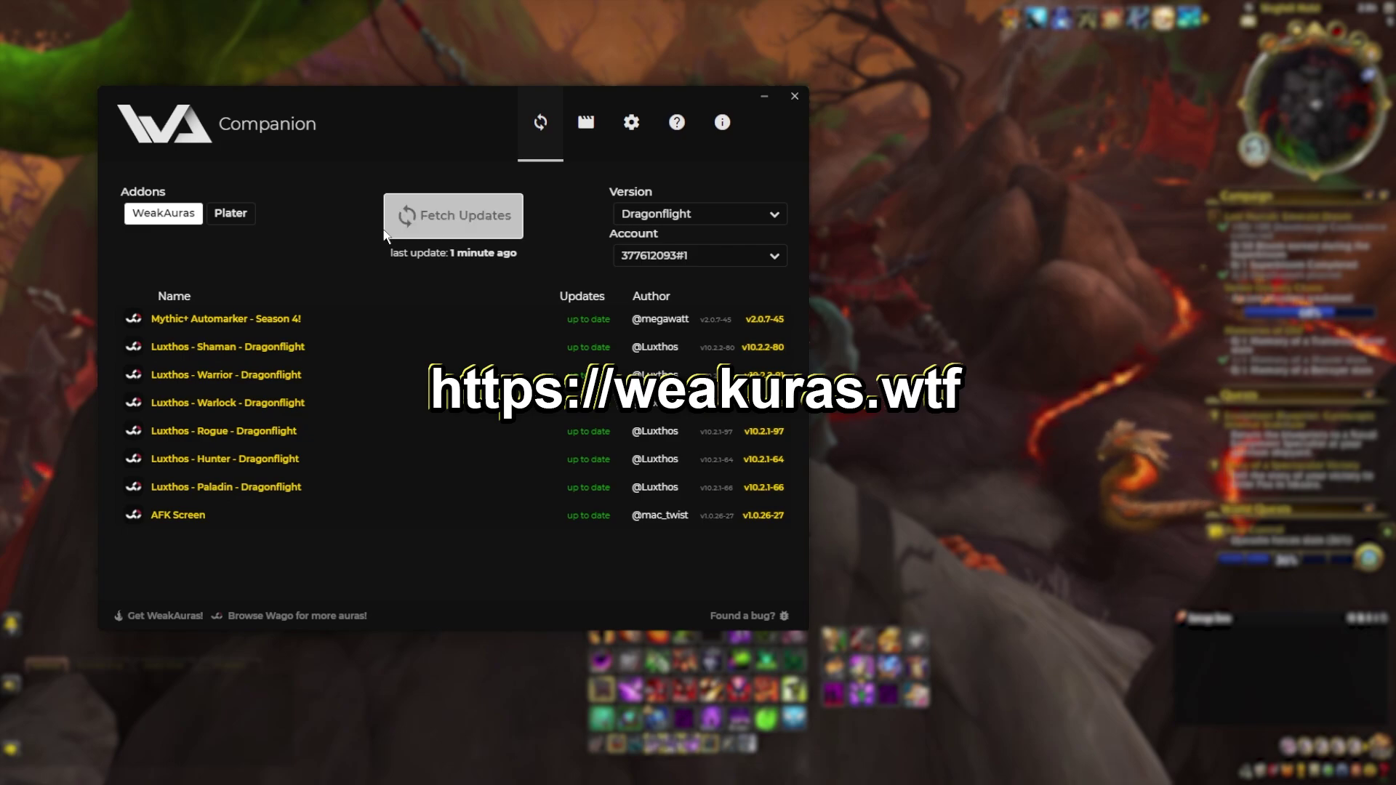
Step: Check the available game versions in WeakAuras Companion, keep Dragonflight, and fetch updates for the installed auras
{"action": "left_click", "coordinate": [772, 222]}
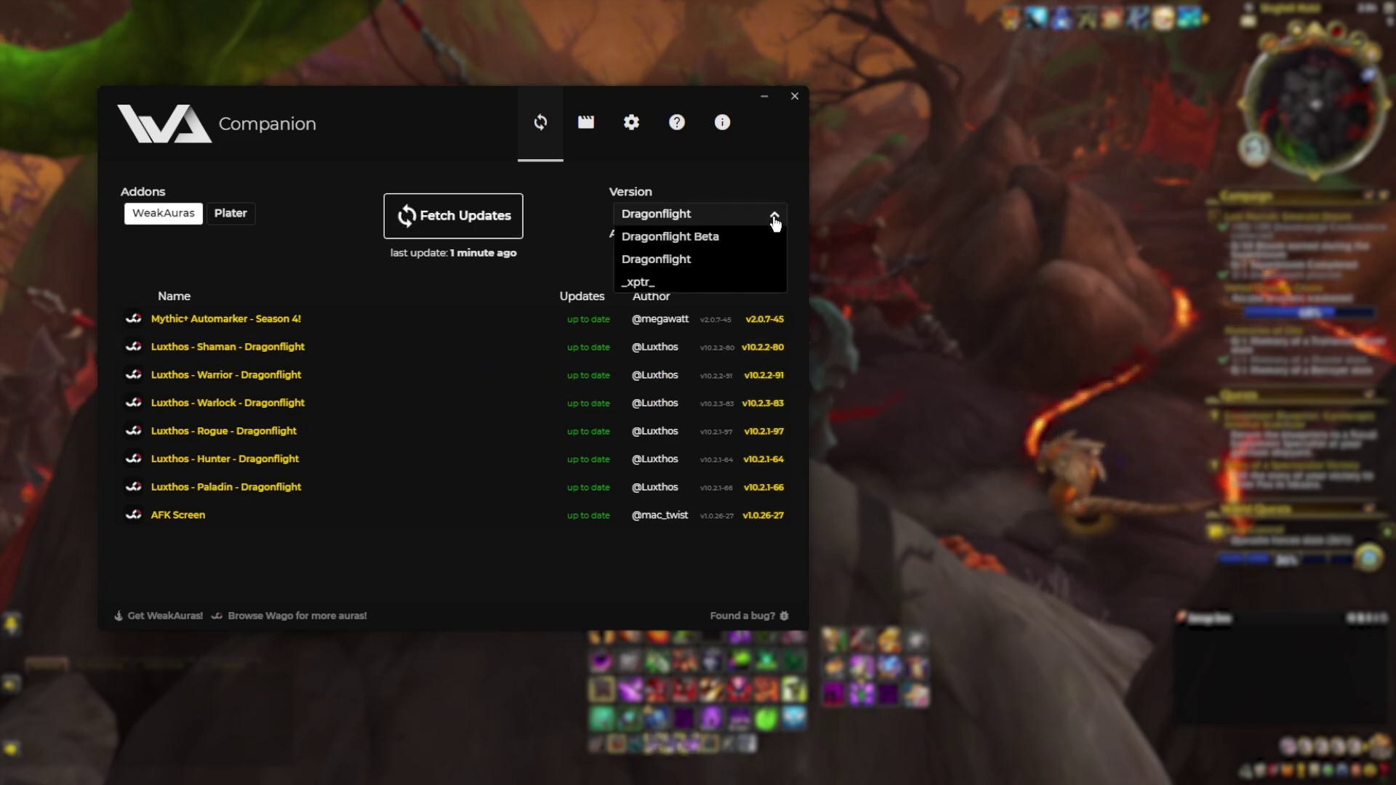
{"action": "left_click", "coordinate": [775, 223]}
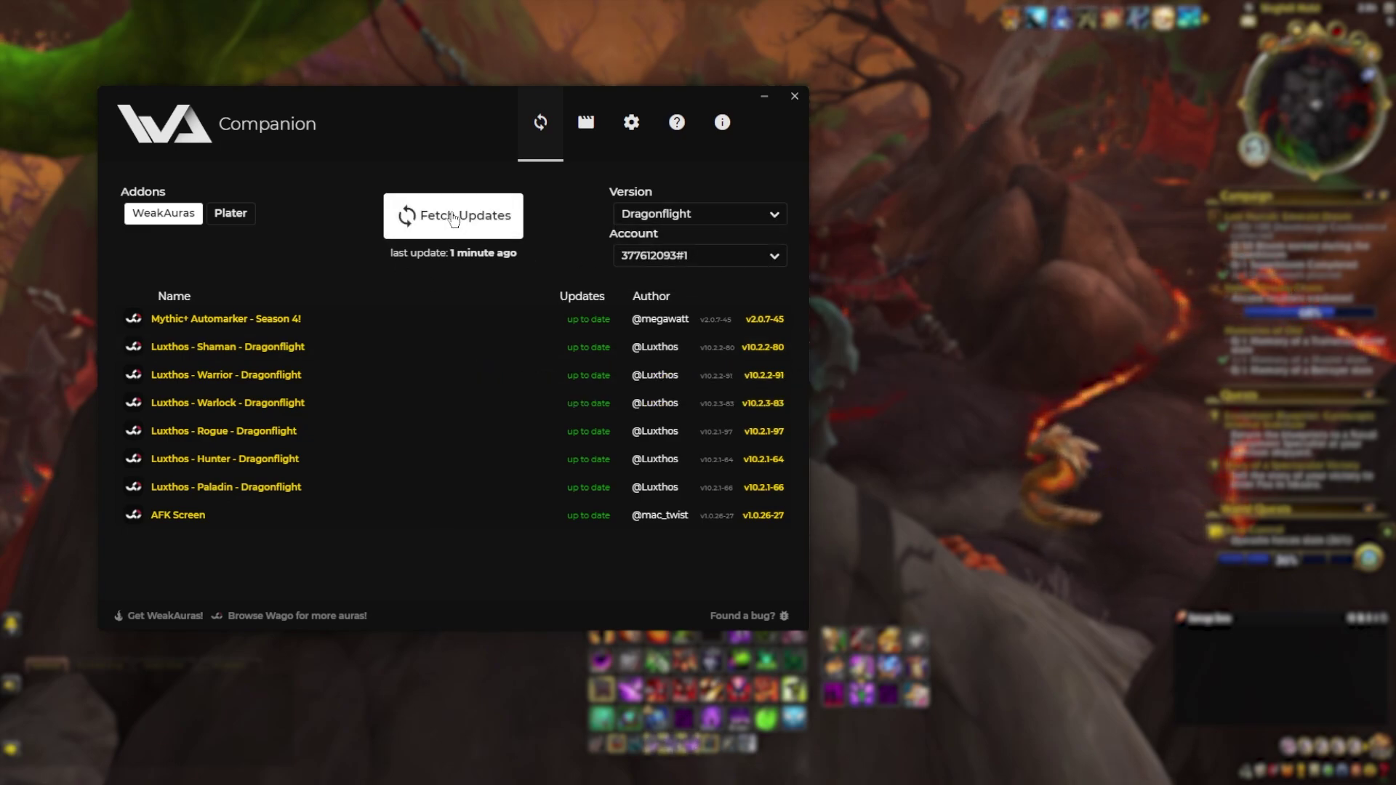
{"action": "left_click", "coordinate": [452, 218]}
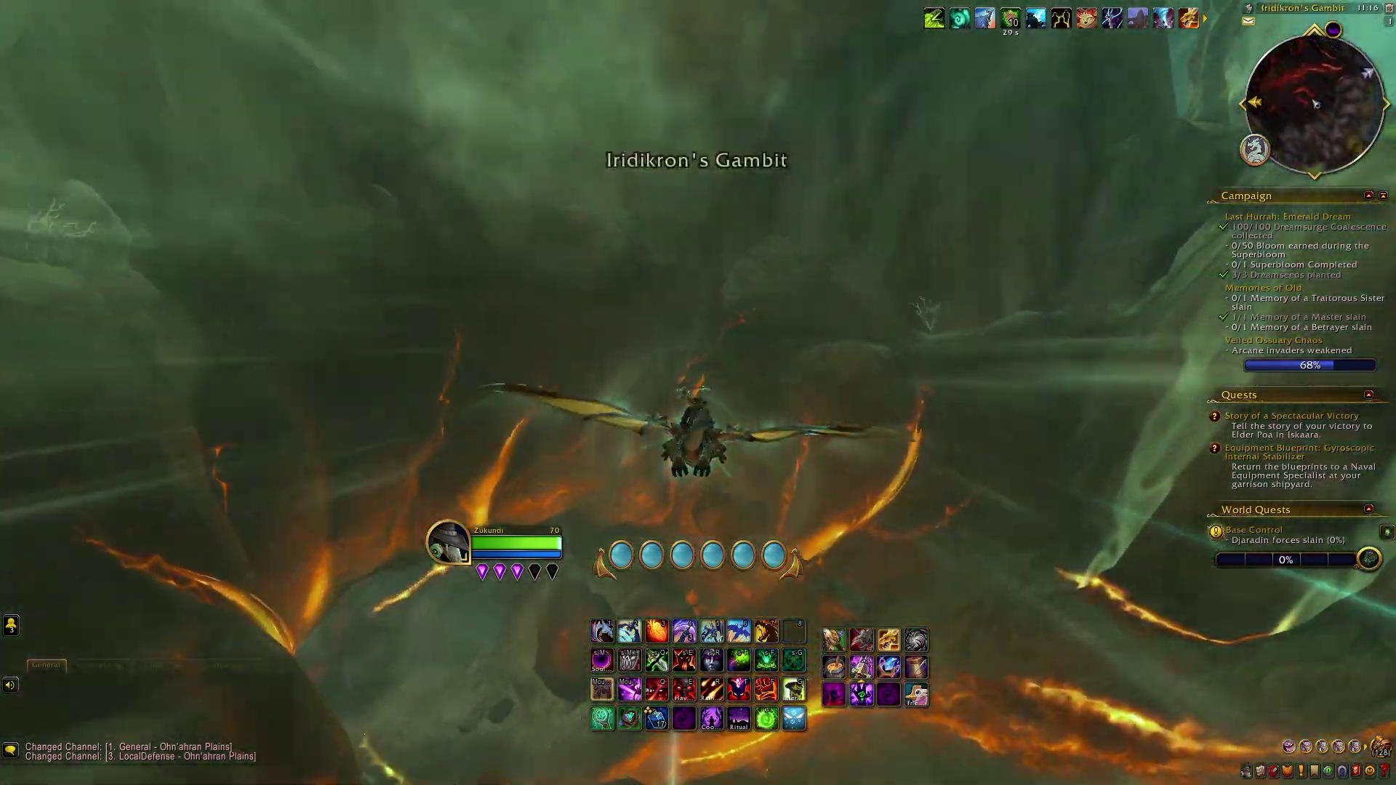
Step: Switch to World of Warcraft, open the WeakAuras configuration window and select the Luxthos - Warlock group
{"action": "key", "text": "2"}
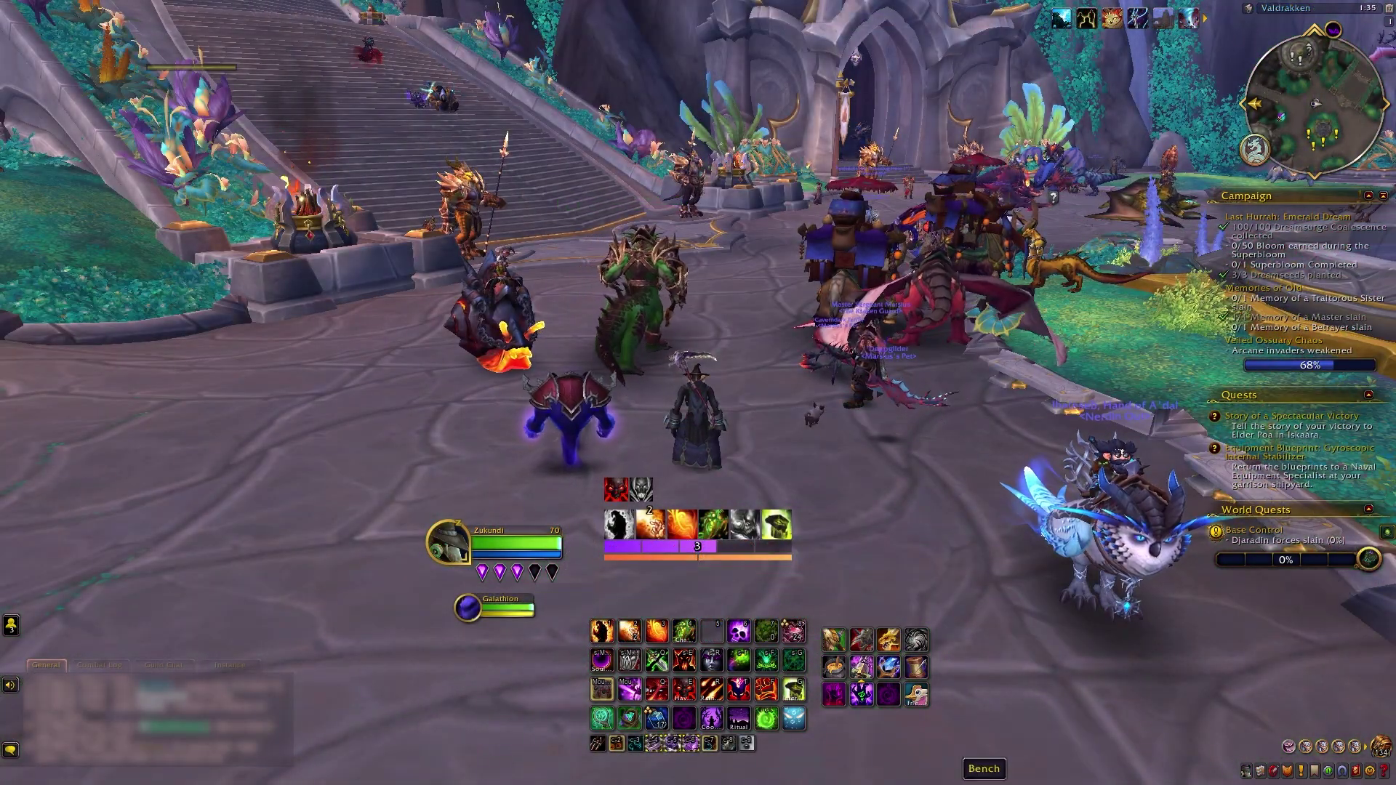
{"action": "left_click", "coordinate": [1332, 30]}
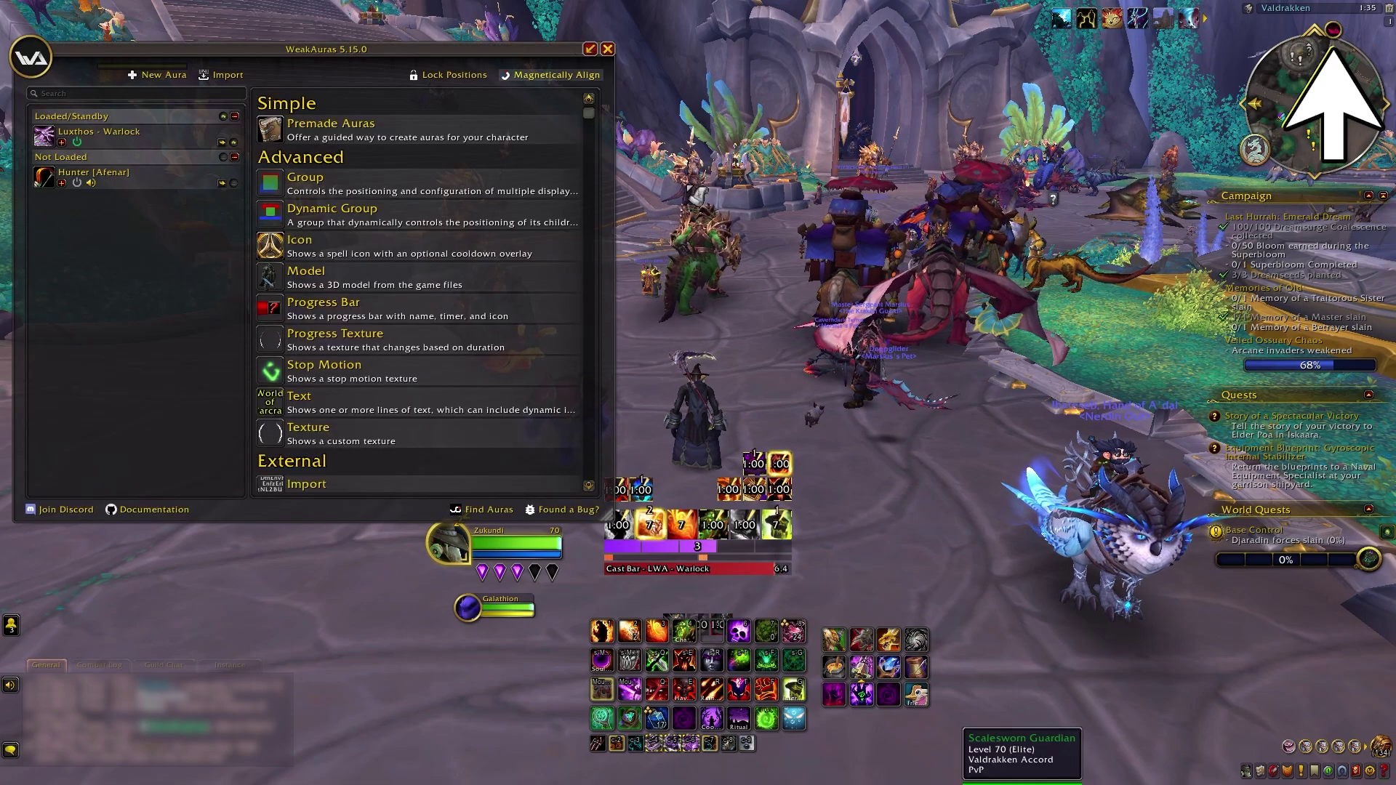
{"action": "left_click", "coordinate": [192, 149]}
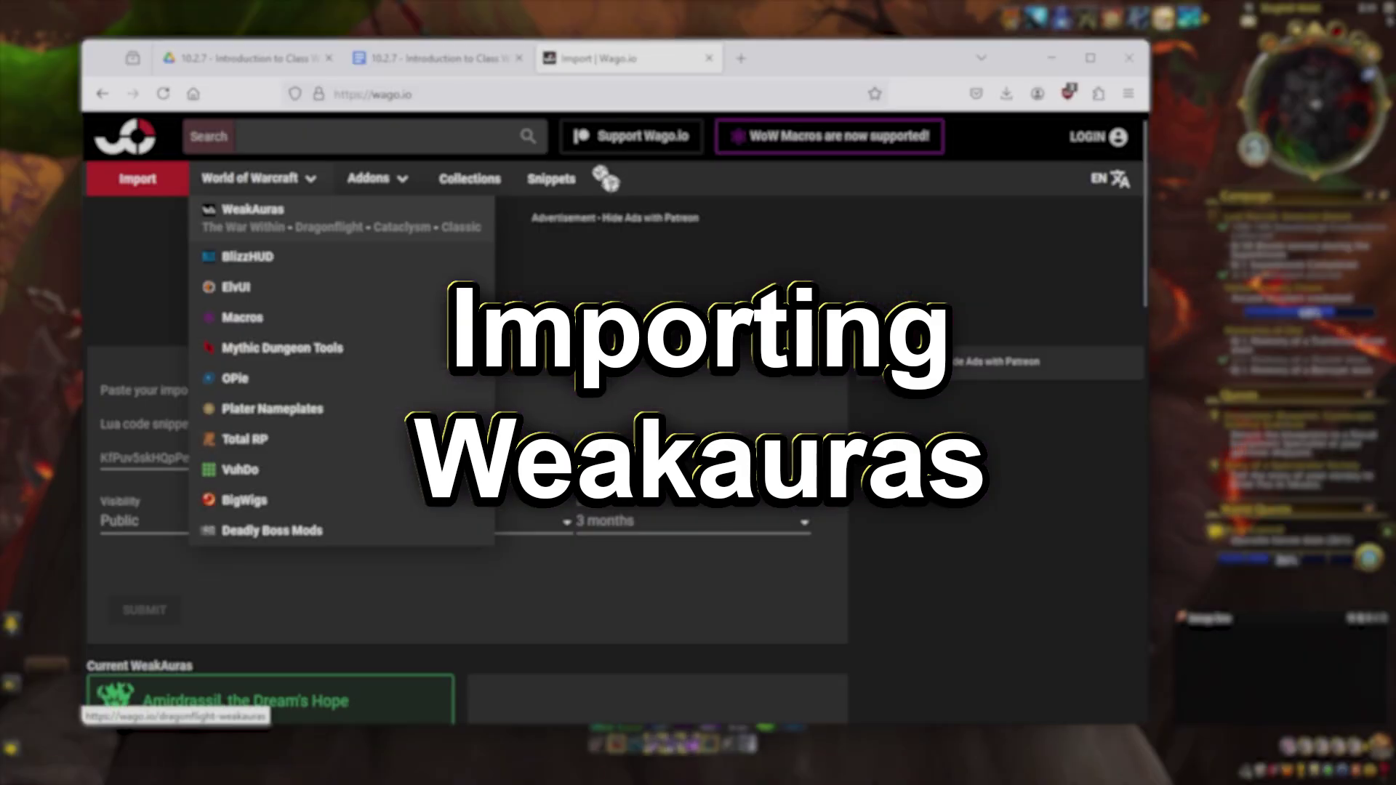
Step: In the browser on wago.io, go through the Dragonflight WeakAuras categories and open the Warlock class listing
{"action": "left_click", "coordinate": [252, 218]}
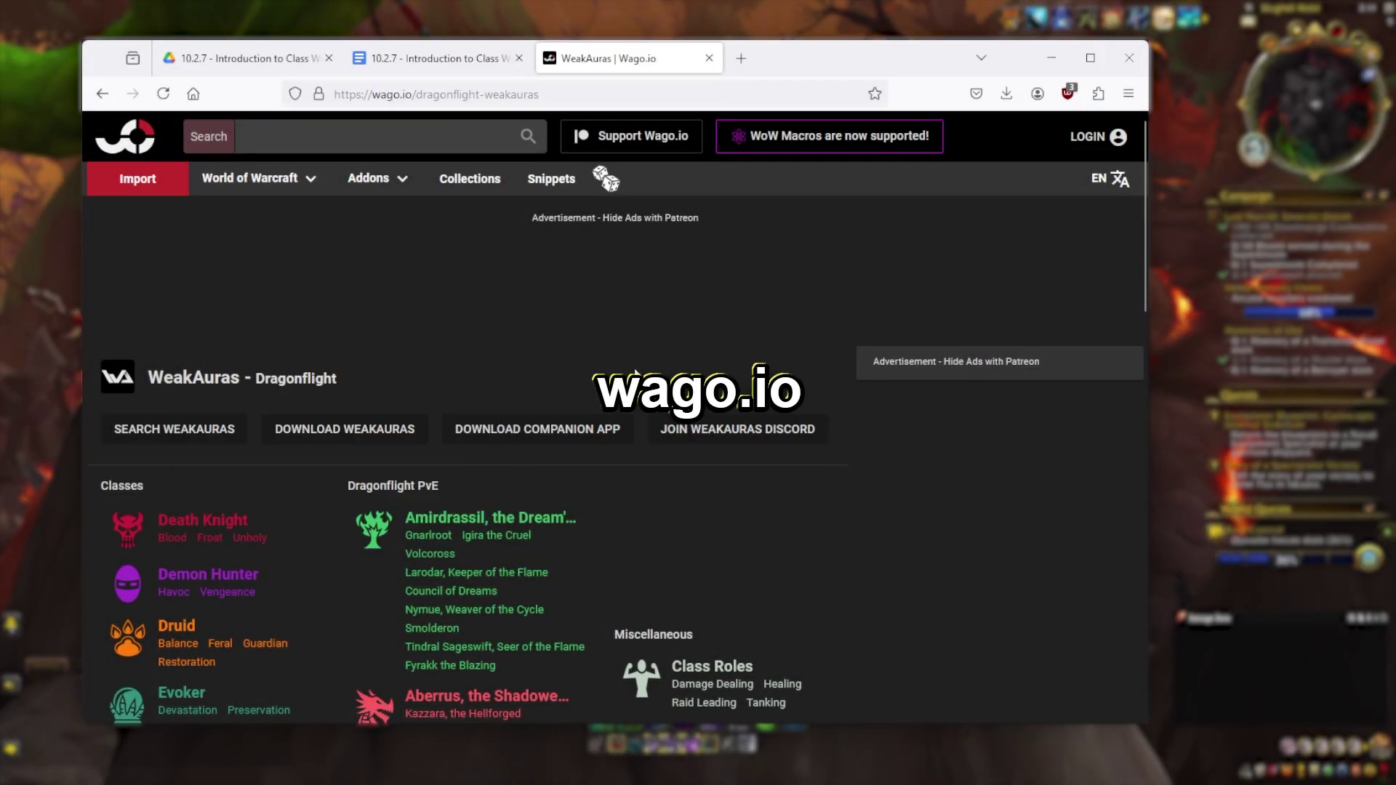
{"action": "scroll", "coordinate": [402, 364], "scroll_direction": "down", "scroll_amount": 3}
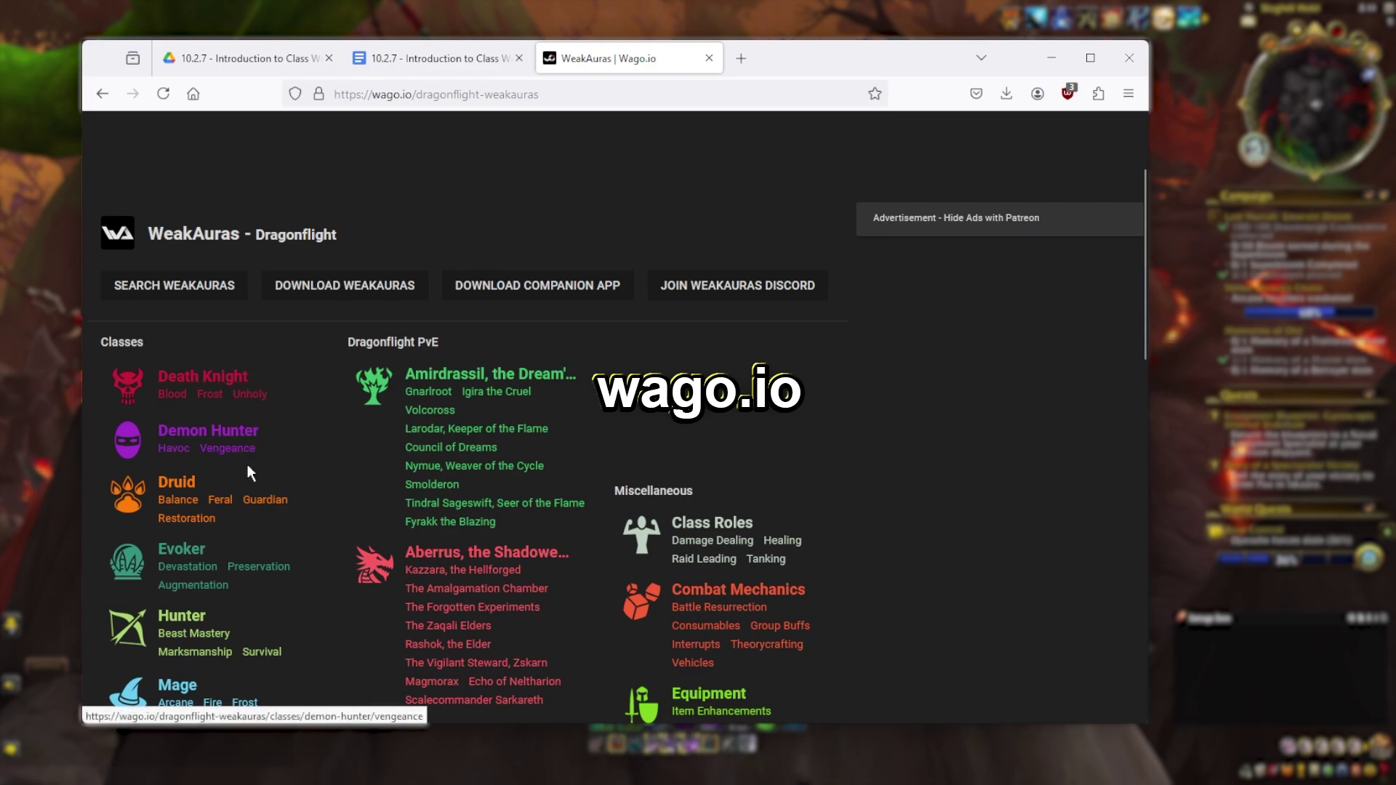
{"action": "scroll", "coordinate": [332, 473], "scroll_direction": "down", "scroll_amount": 2}
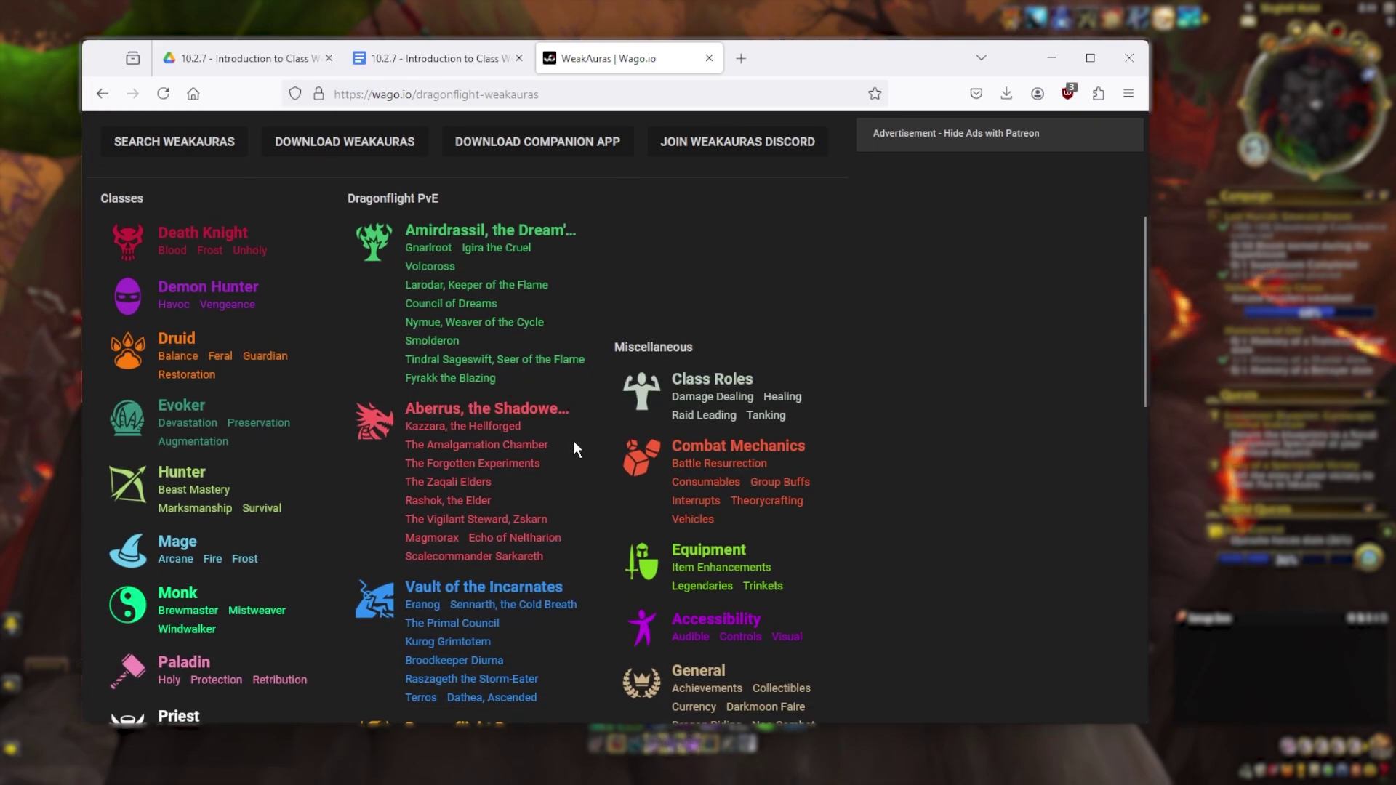
{"action": "scroll", "coordinate": [574, 444], "scroll_direction": "down", "scroll_amount": 2}
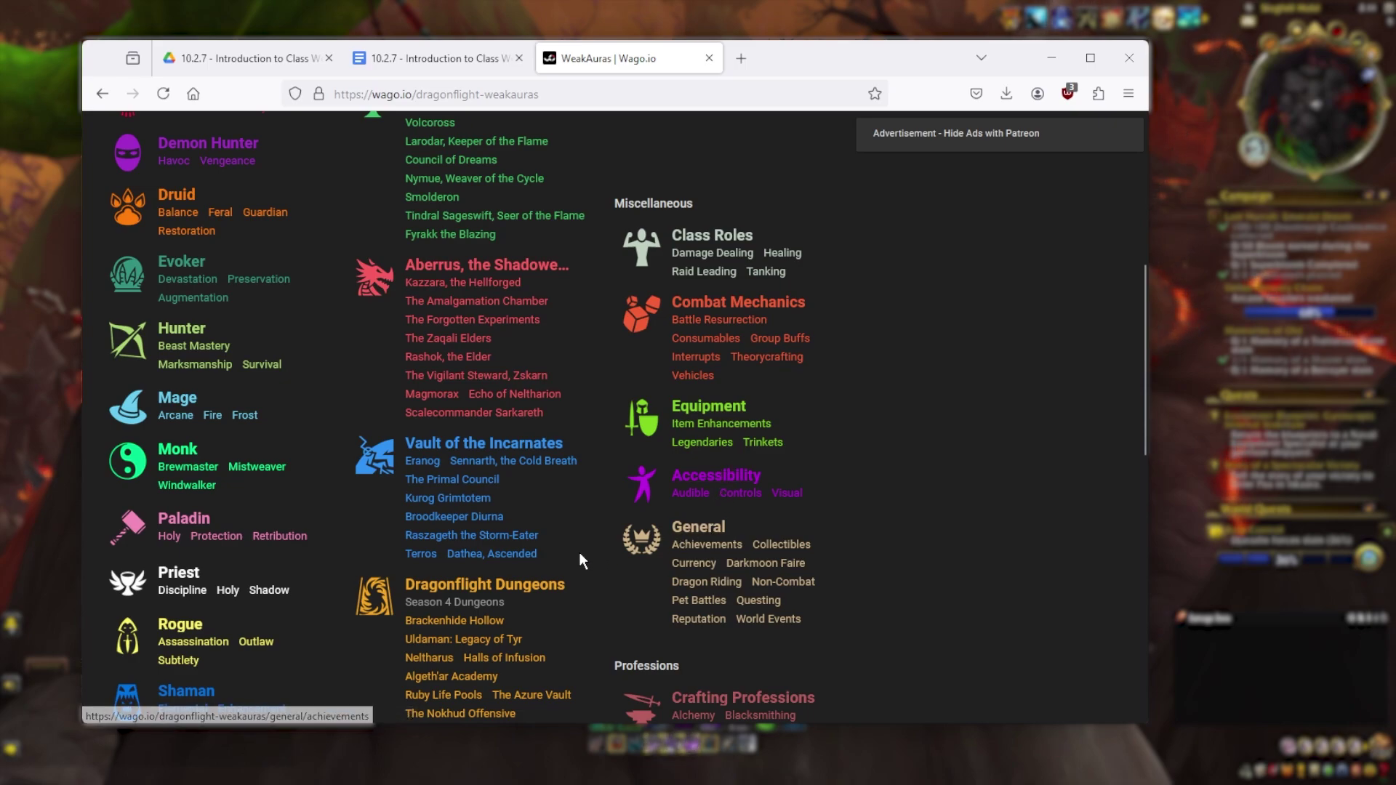
{"action": "scroll", "coordinate": [582, 560], "scroll_direction": "down", "scroll_amount": 3}
{"action": "scroll", "coordinate": [578, 560], "scroll_direction": "down", "scroll_amount": 4}
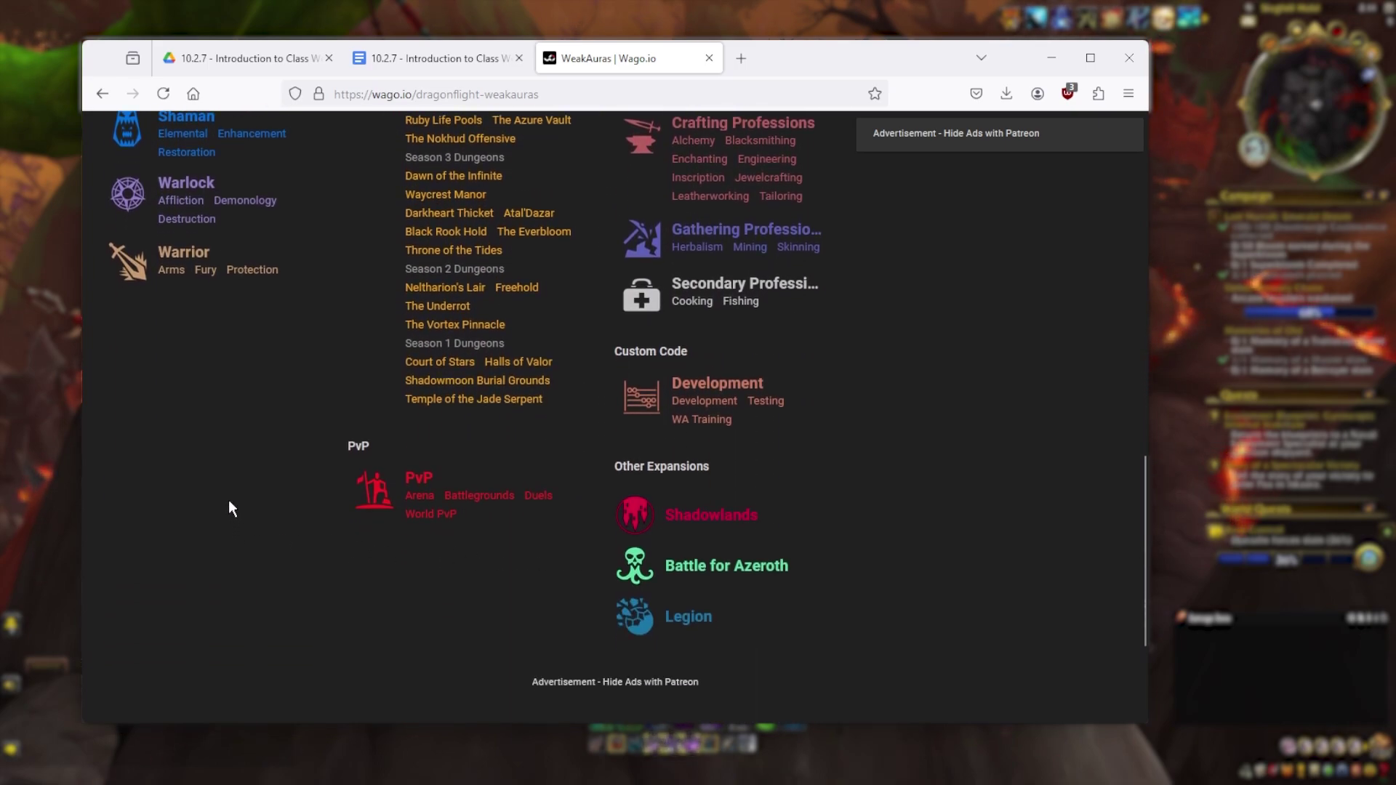
{"action": "scroll", "coordinate": [229, 500], "scroll_direction": "up", "scroll_amount": 3}
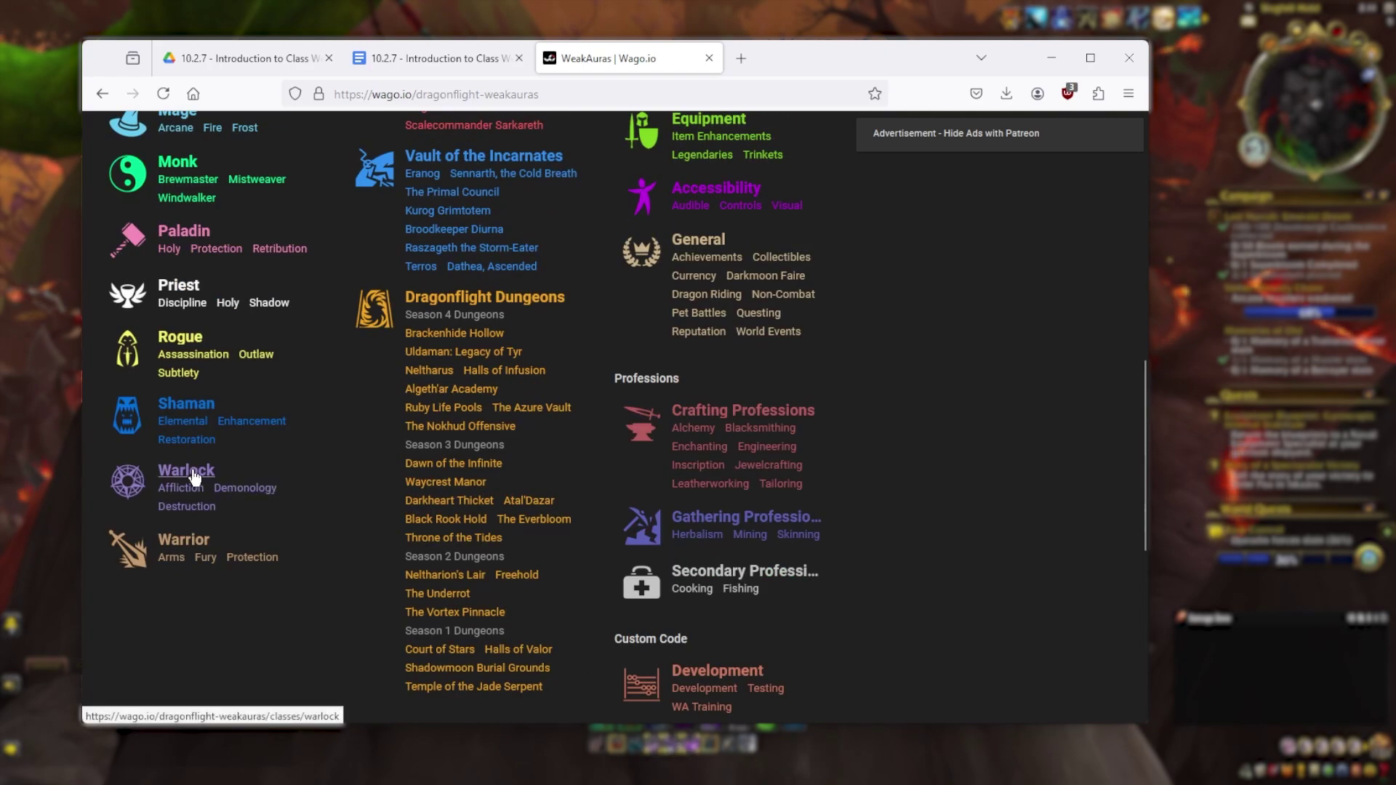
{"action": "left_click", "coordinate": [192, 474]}
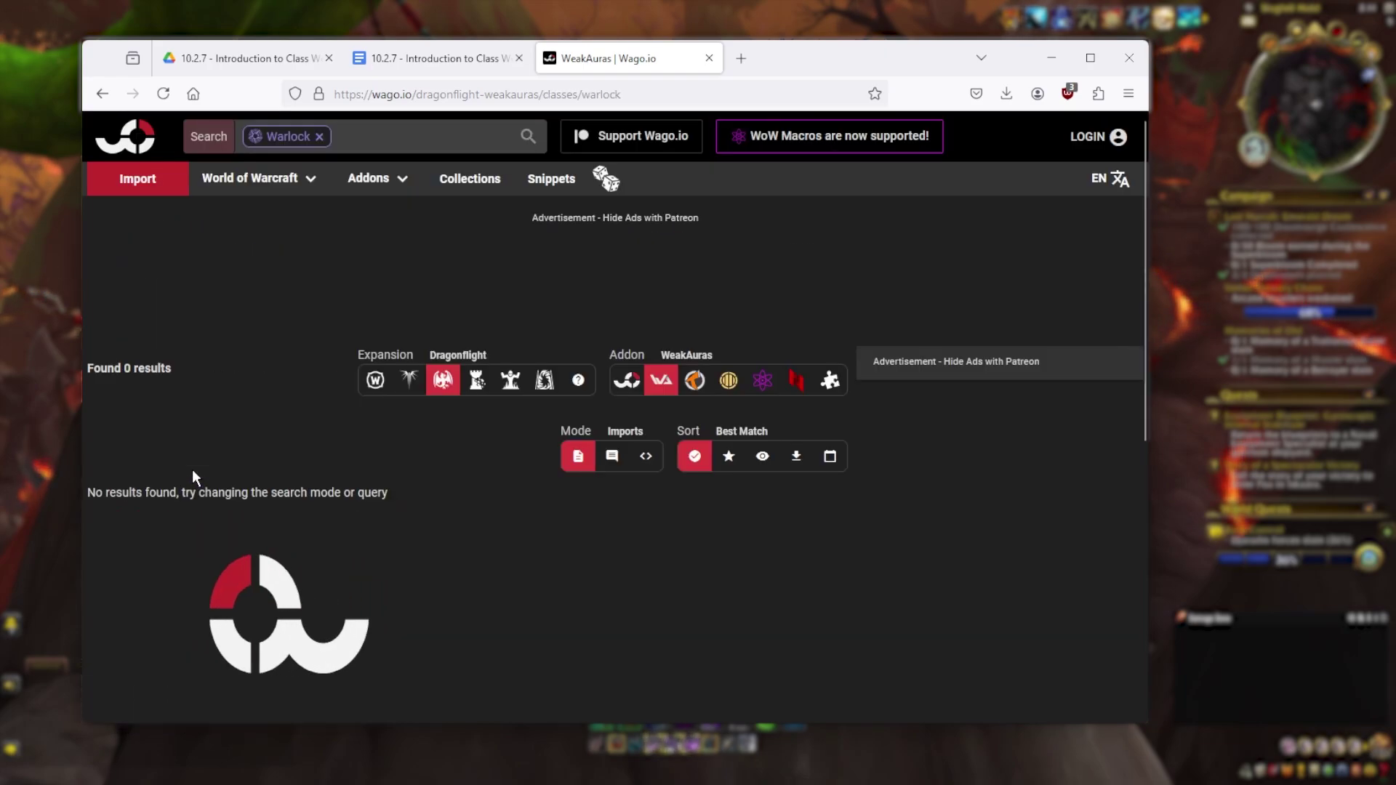
Step: Browse the Warlock aura listing, open the Luxthos - Warlock - Dragonflight page and copy its import string
{"action": "scroll", "coordinate": [258, 360], "scroll_direction": "down", "scroll_amount": 5}
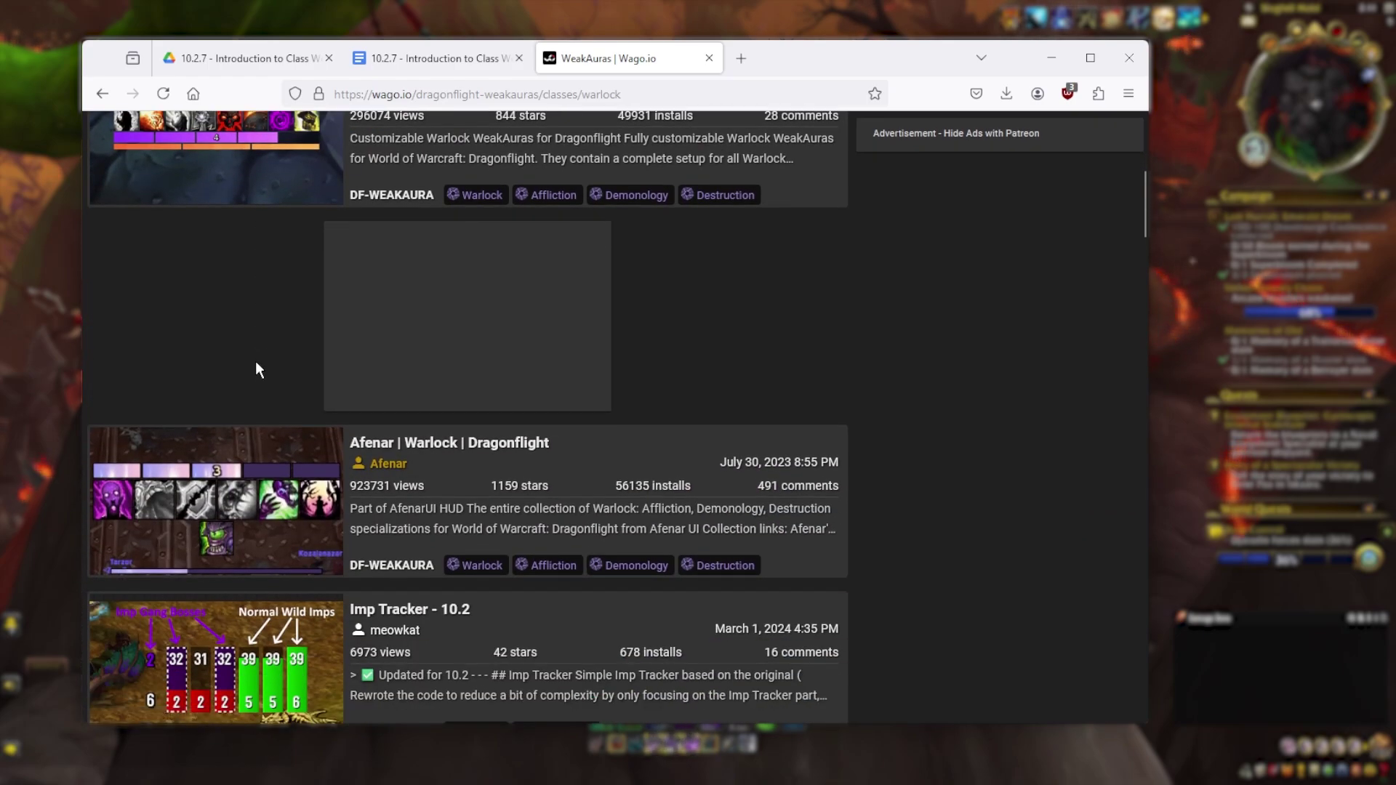
{"action": "scroll", "coordinate": [256, 361], "scroll_direction": "down", "scroll_amount": 3}
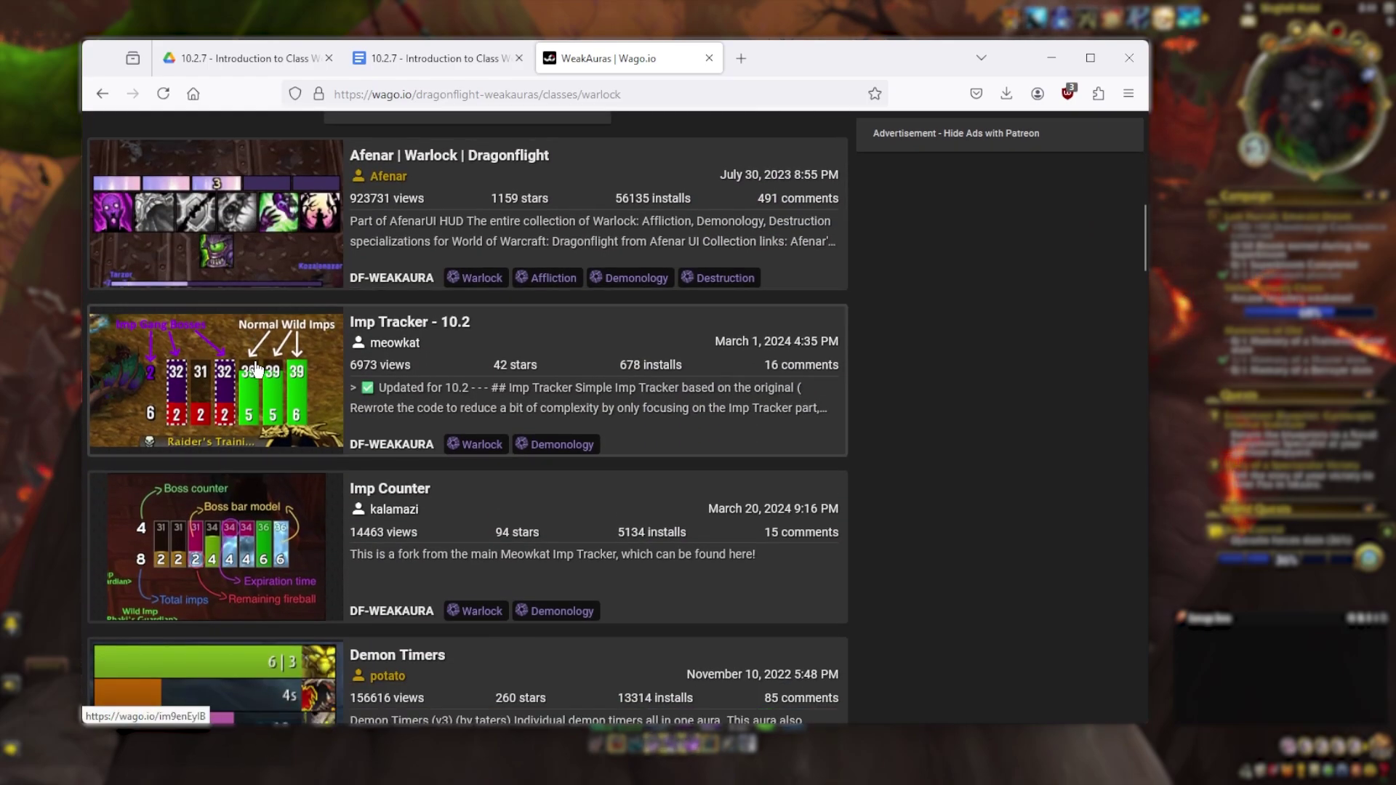
{"action": "scroll", "coordinate": [255, 369], "scroll_direction": "down", "scroll_amount": 3}
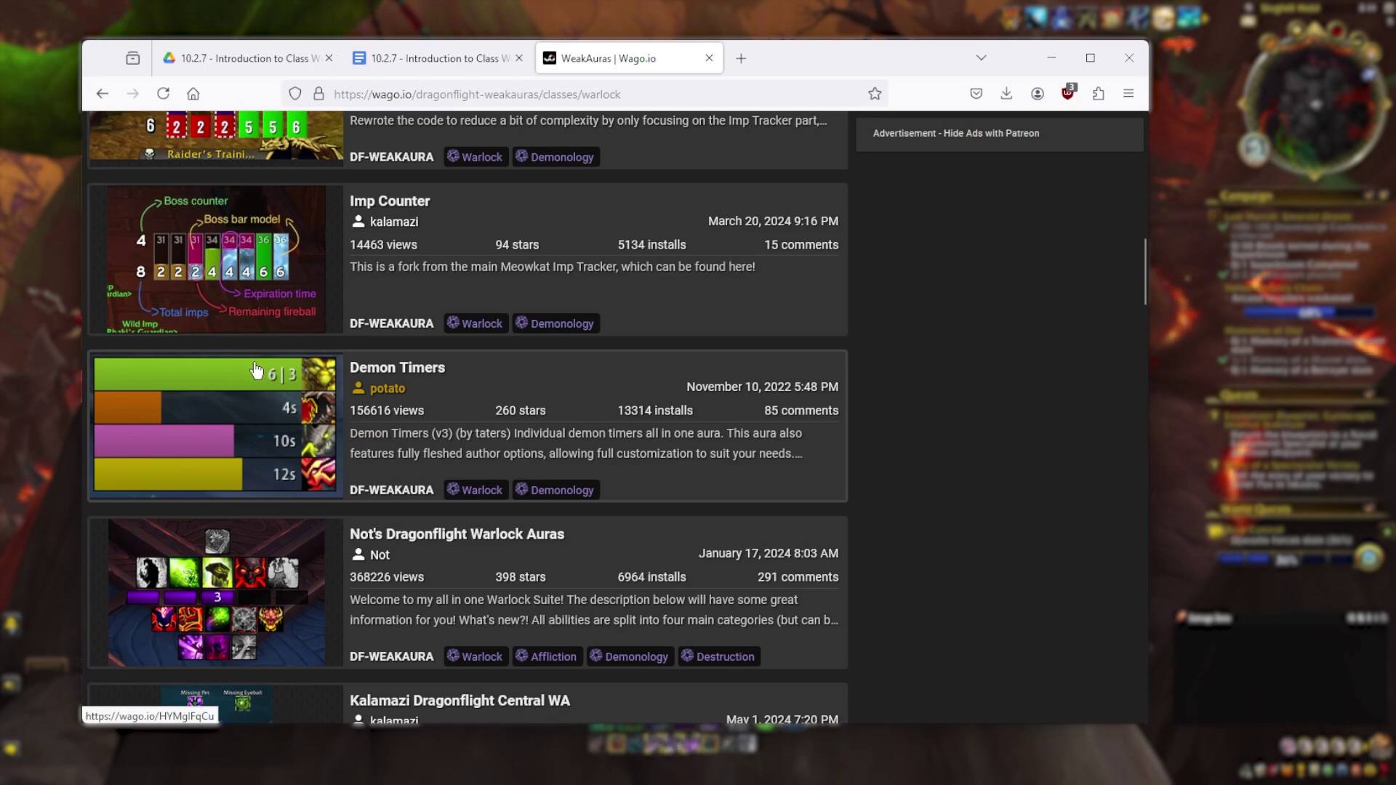
{"action": "scroll", "coordinate": [256, 370], "scroll_direction": "up", "scroll_amount": 8}
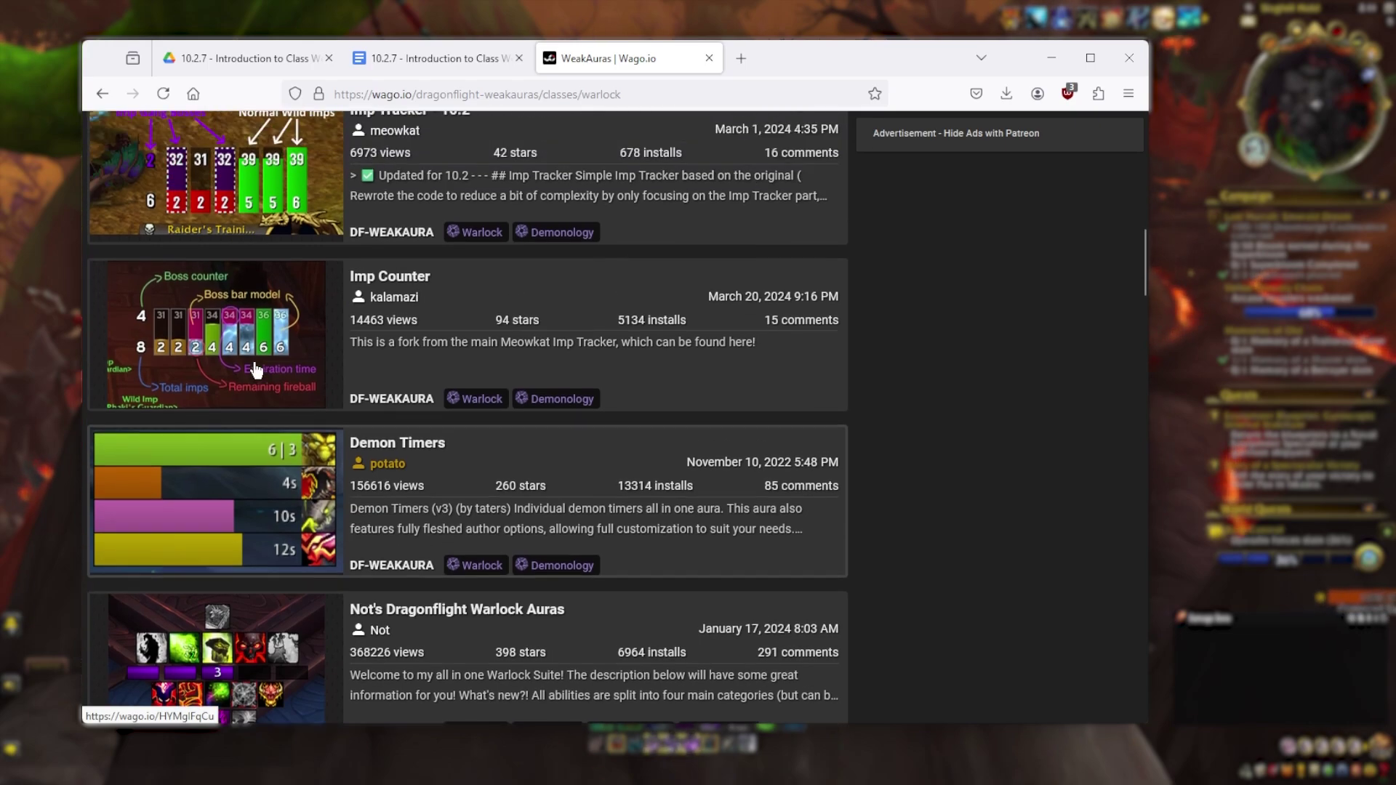
{"action": "left_click", "coordinate": [255, 366]}
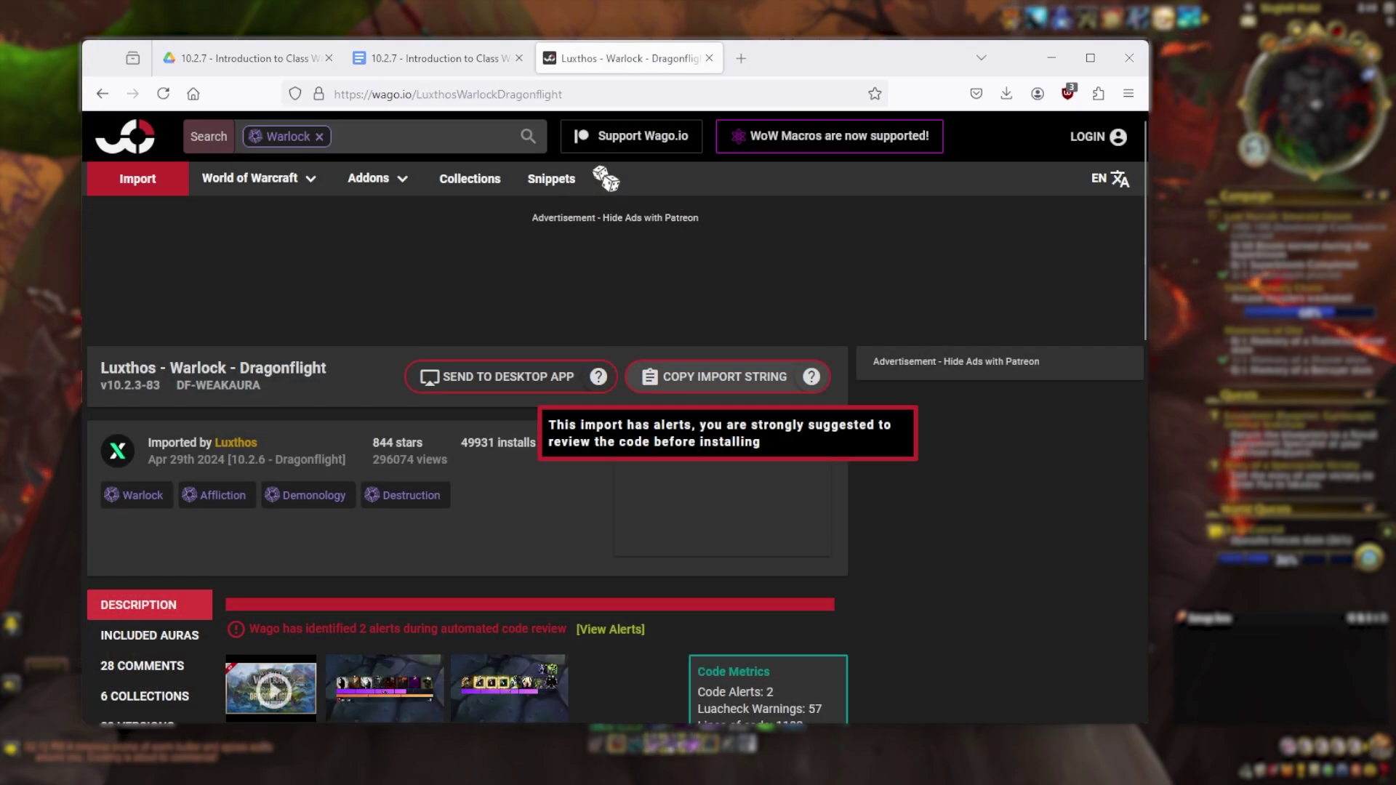
{"action": "left_click", "coordinate": [714, 377]}
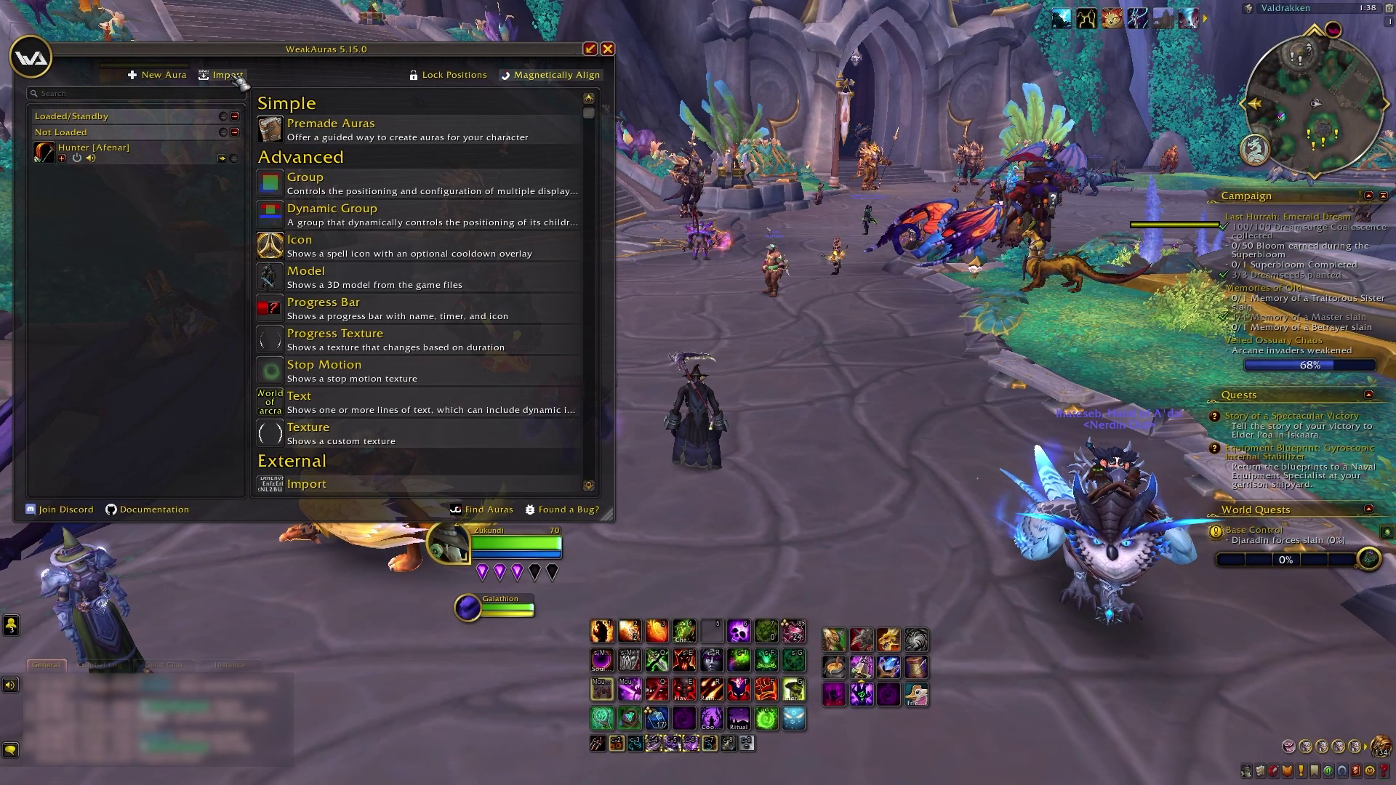
Step: Import the Luxthos - Warlock group into WeakAuras in the game from the copied import string and expand it
{"action": "left_click", "coordinate": [225, 74]}
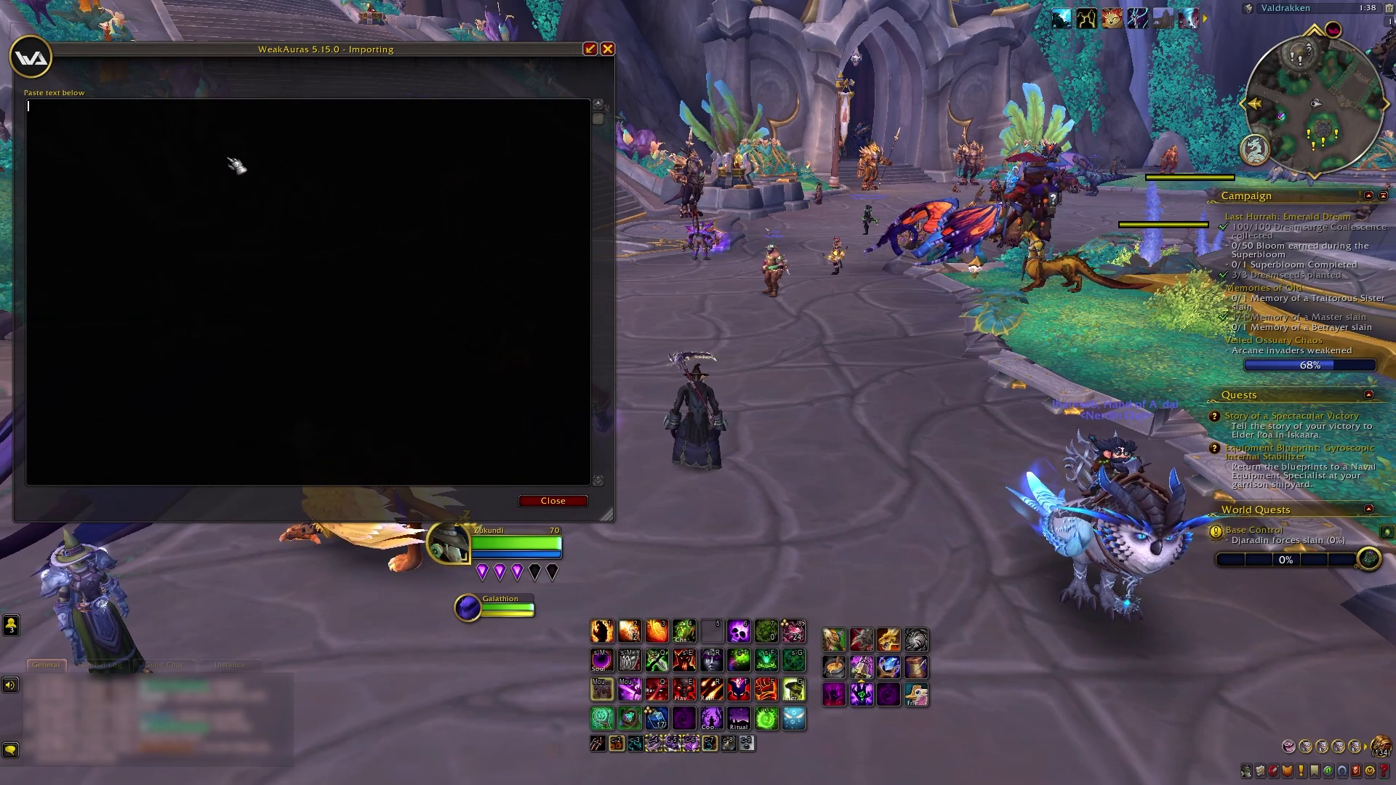
{"action": "key", "text": "ctrl+v"}
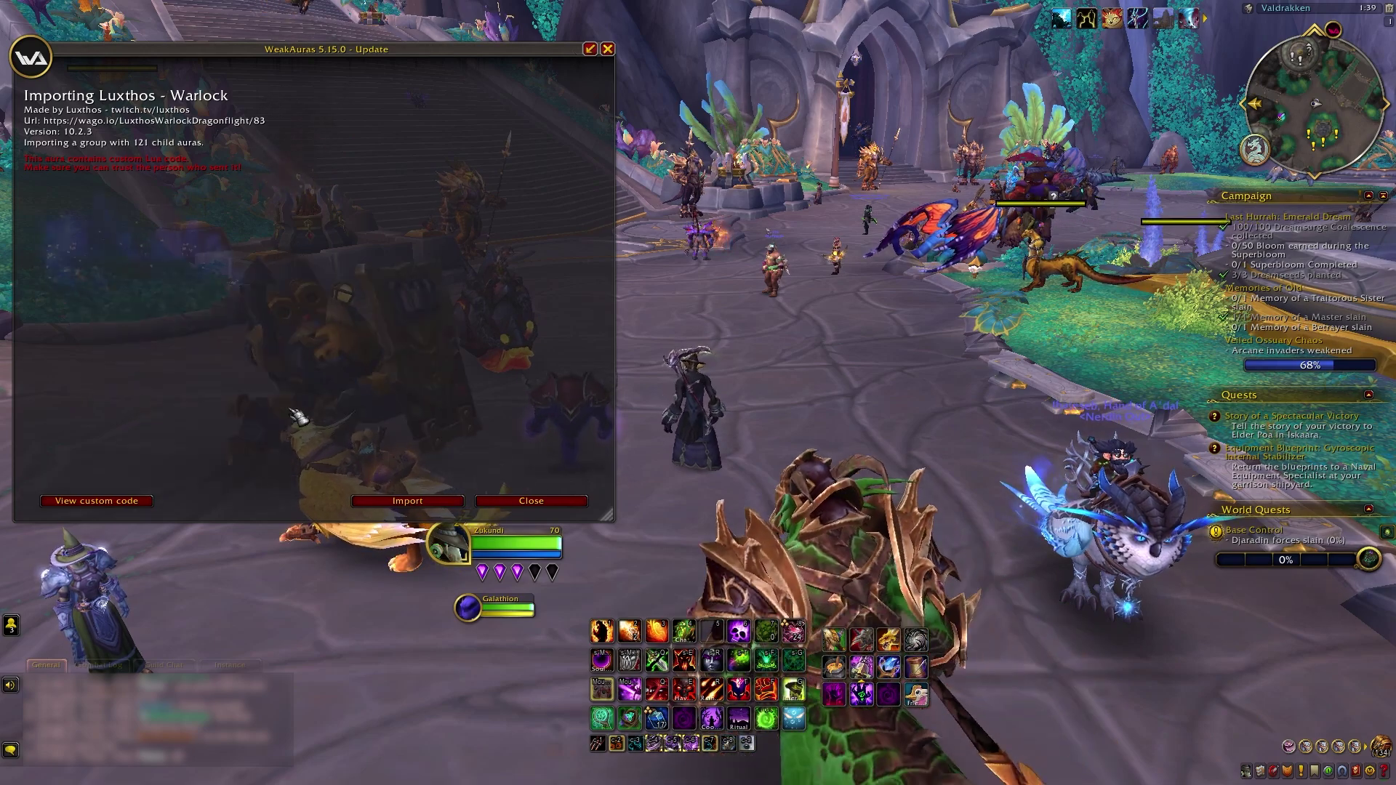
{"action": "left_click", "coordinate": [407, 501]}
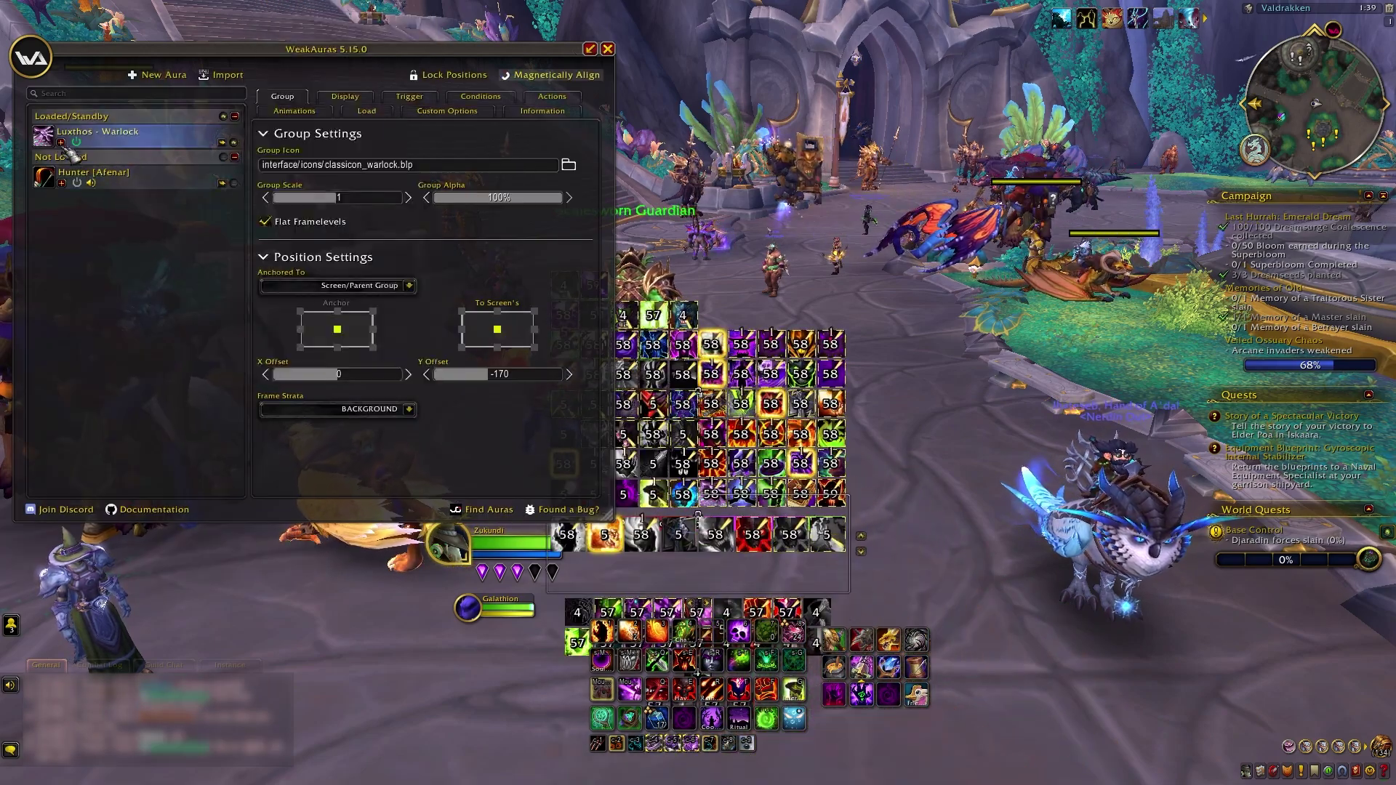
{"action": "left_click", "coordinate": [62, 141]}
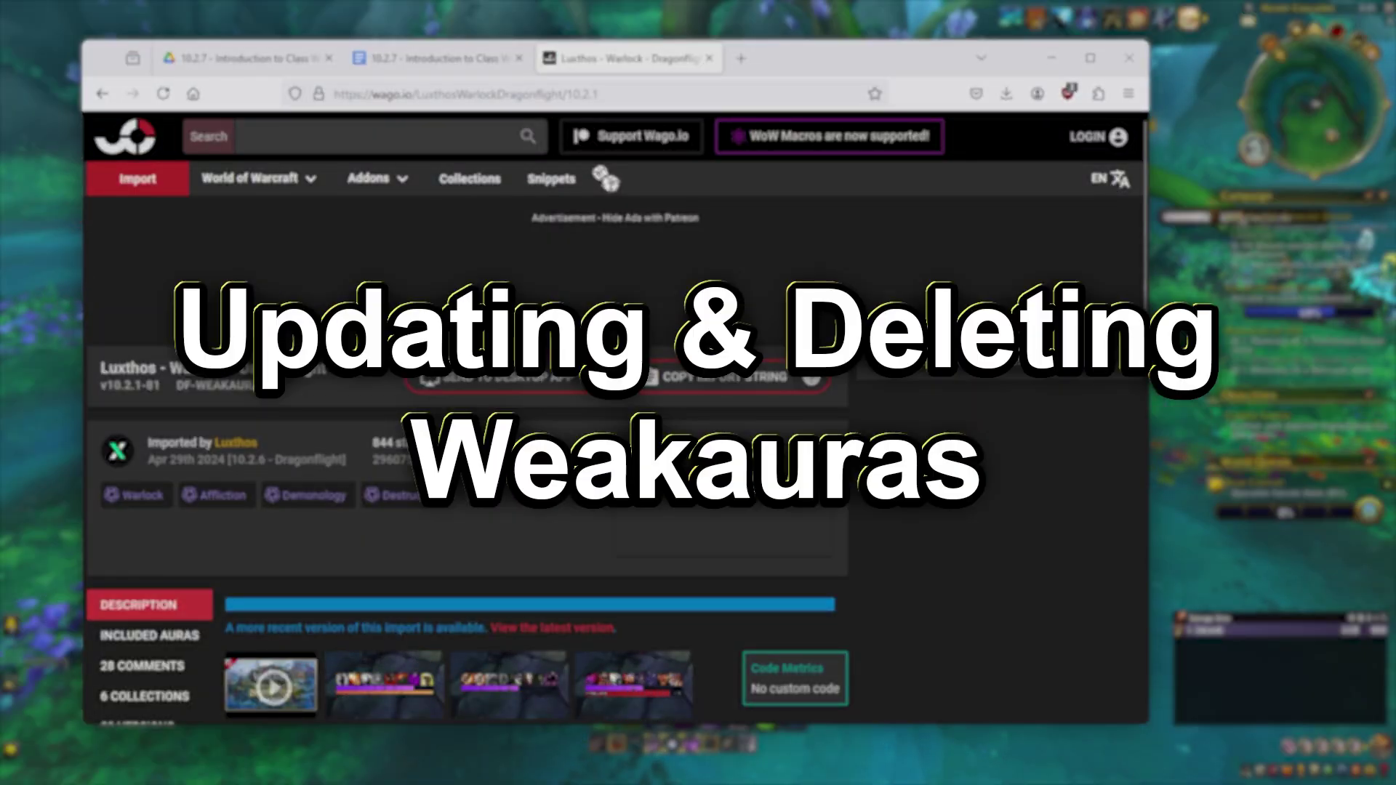
Step: On the Luxthos - Warlock - Dragonflight page on wago.io, review the list of previous versions and their change notes
{"action": "scroll", "coordinate": [465, 436], "scroll_direction": "down", "scroll_amount": 2}
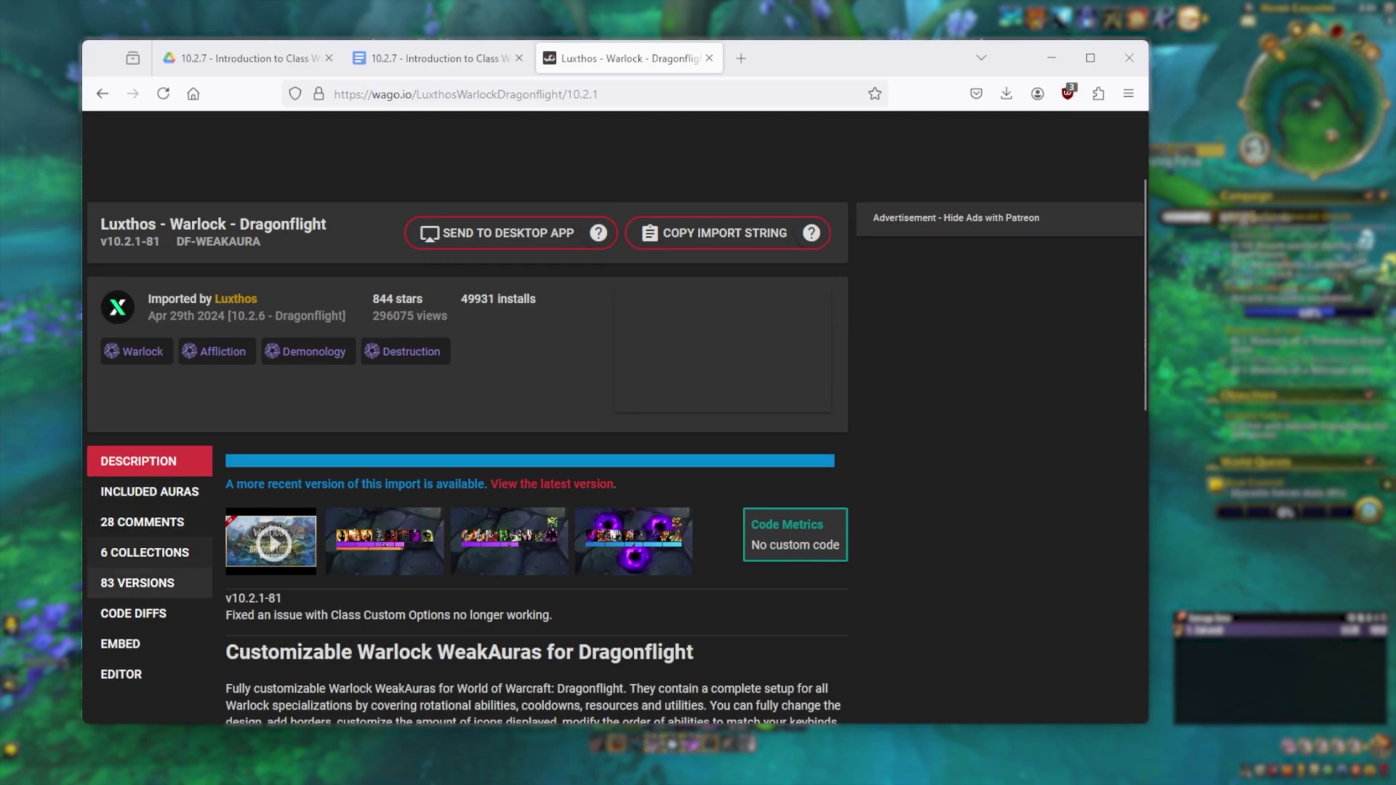
{"action": "left_click", "coordinate": [138, 581]}
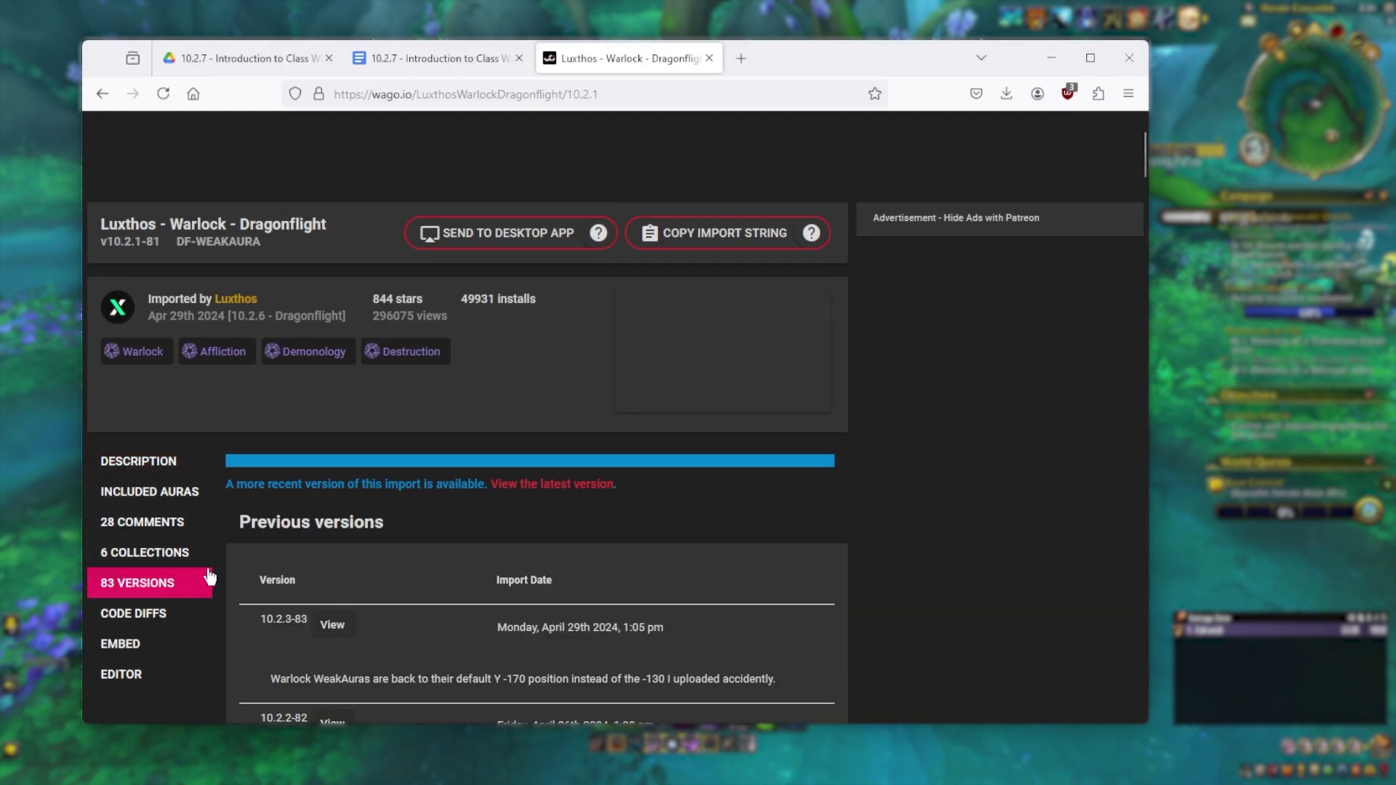
{"action": "scroll", "coordinate": [442, 527], "scroll_direction": "down", "scroll_amount": 2}
{"action": "scroll", "coordinate": [440, 527], "scroll_direction": "down", "scroll_amount": 2}
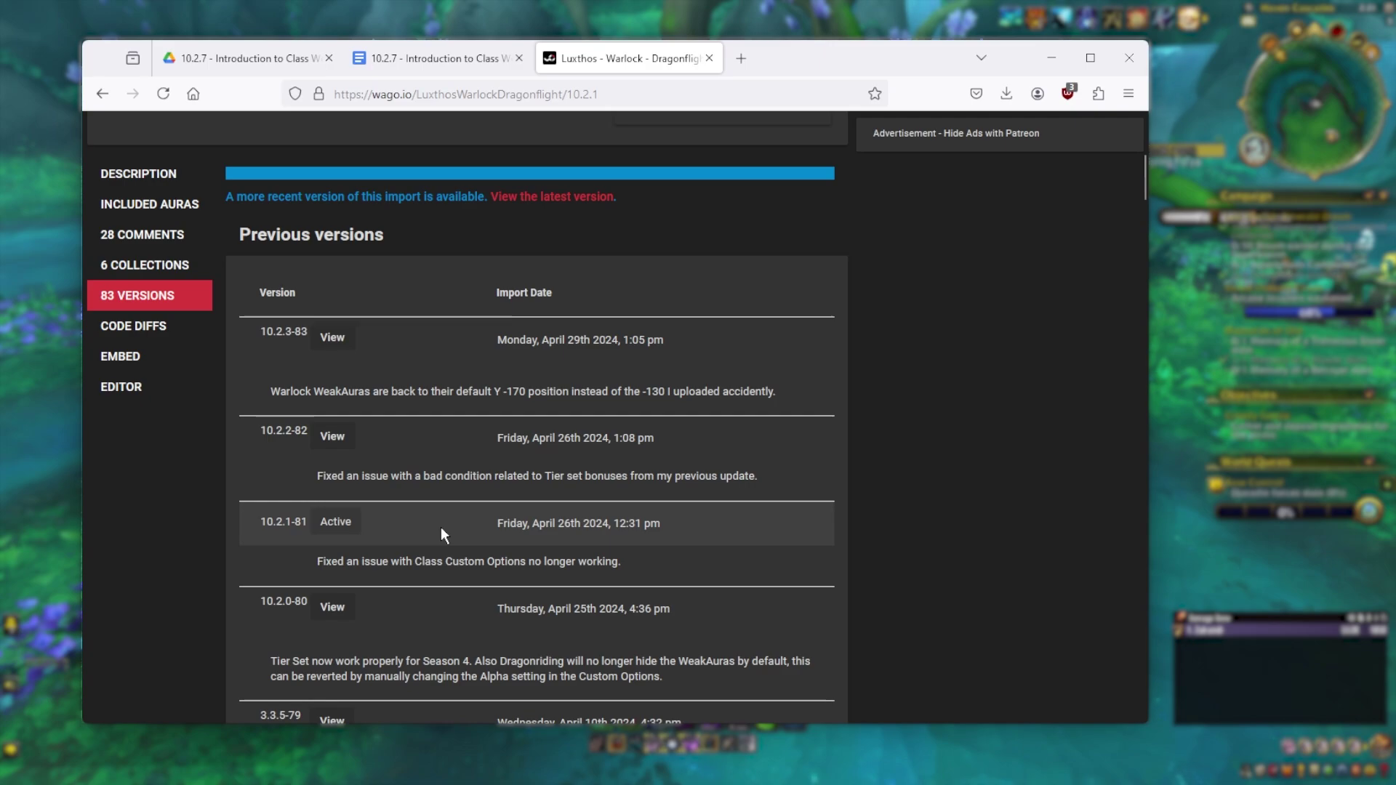
{"action": "scroll", "coordinate": [441, 530], "scroll_direction": "down", "scroll_amount": 2}
{"action": "scroll", "coordinate": [441, 526], "scroll_direction": "down", "scroll_amount": 2}
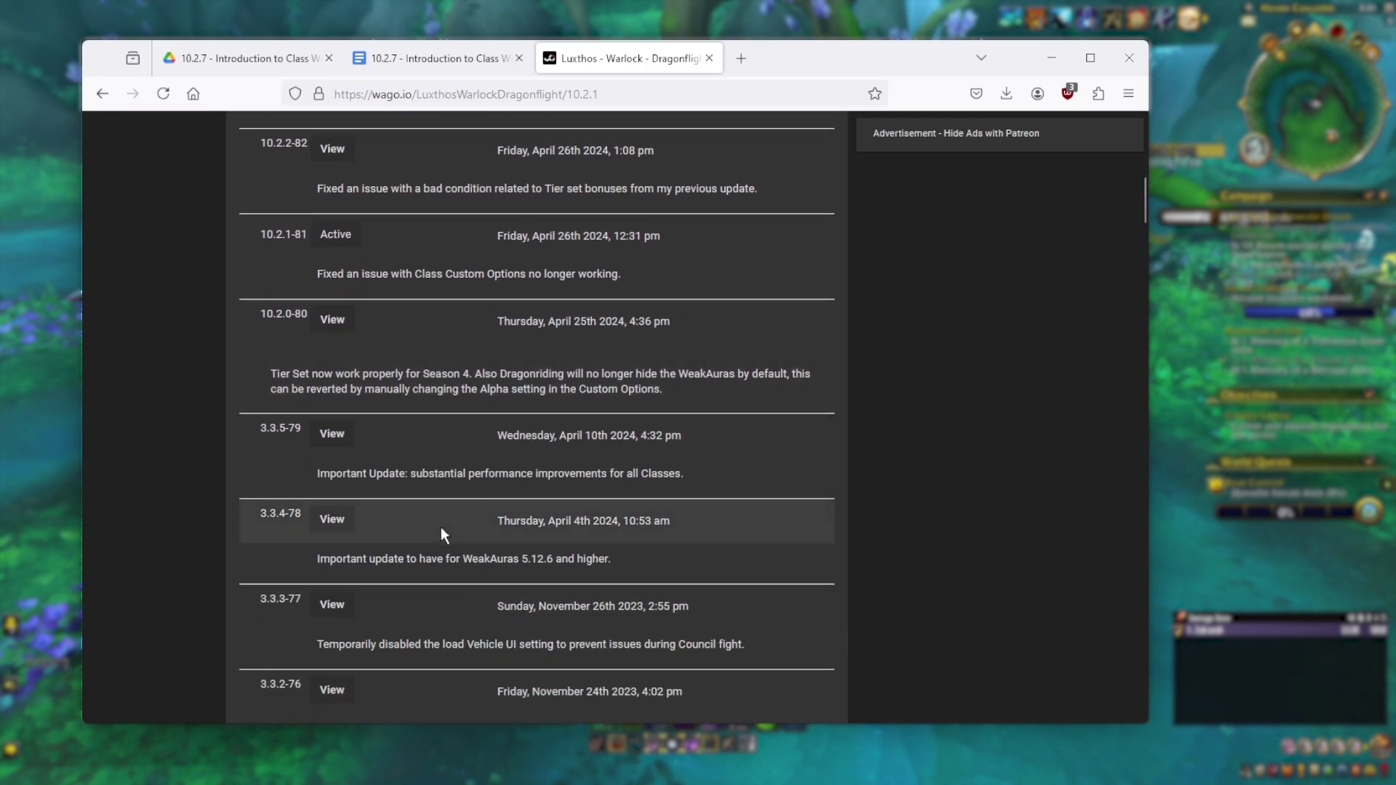
{"action": "scroll", "coordinate": [440, 526], "scroll_direction": "down", "scroll_amount": 2}
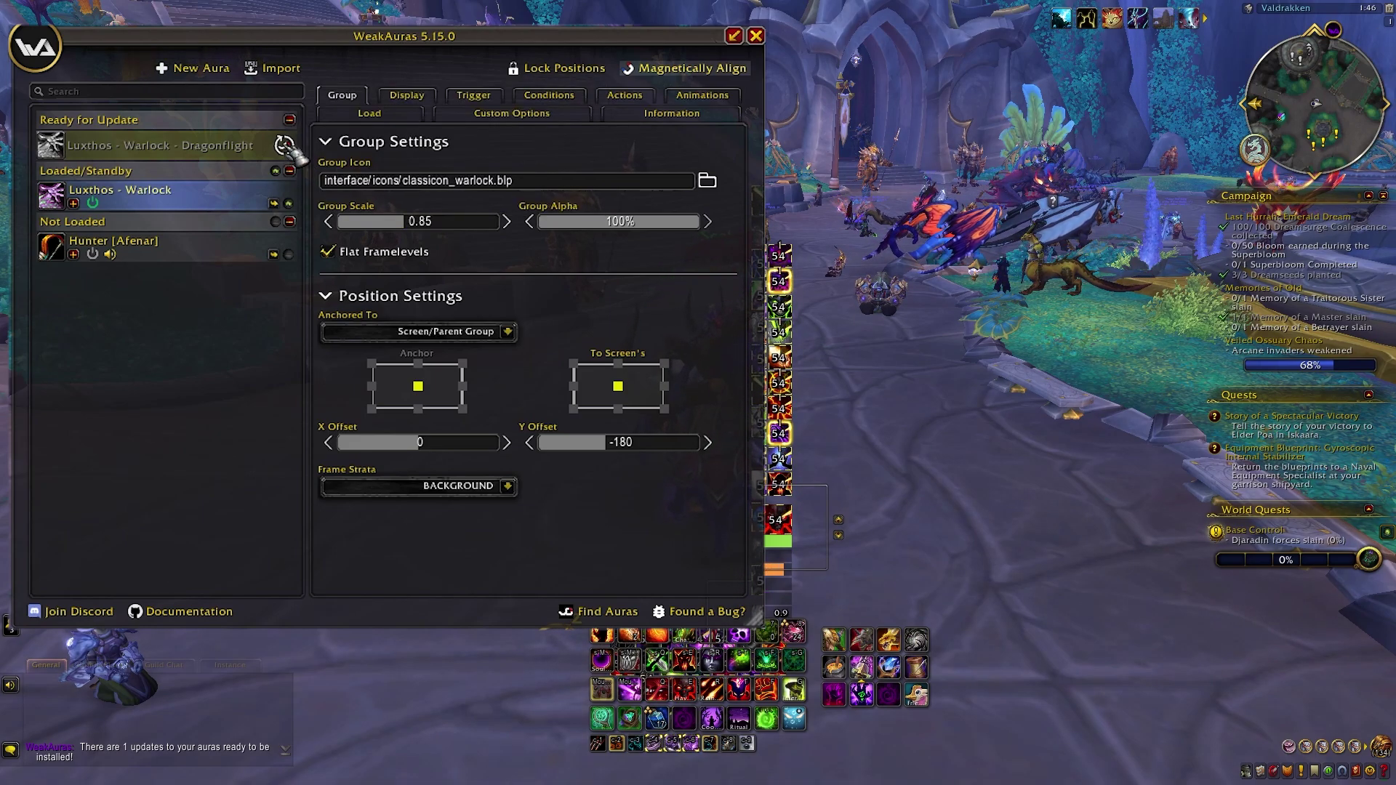
Step: Install the pending Luxthos - Warlock update in WeakAuras with Update Auras, limited to the Trigger, Actions and Meta Data categories
{"action": "mouse_move", "coordinate": [290, 160]}
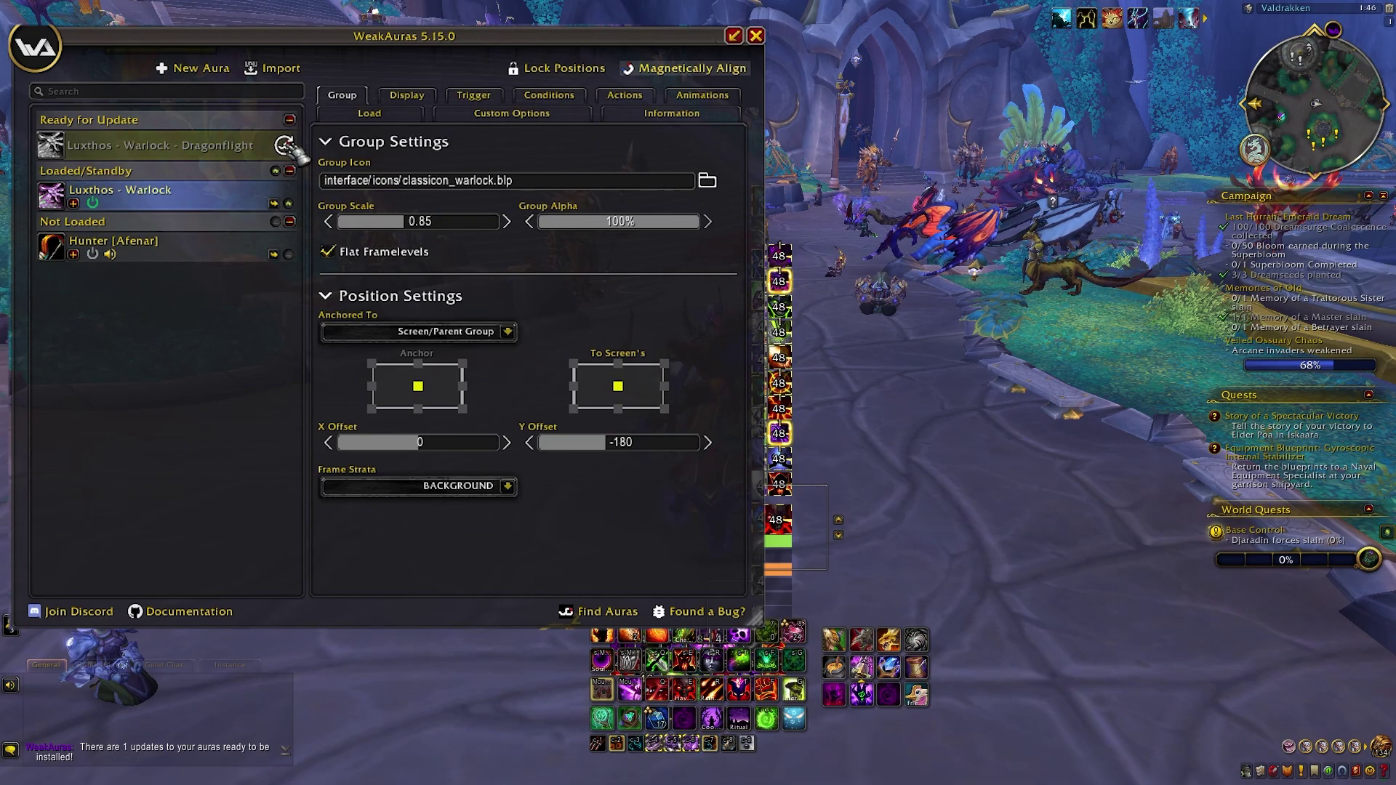
{"action": "left_click", "coordinate": [285, 145]}
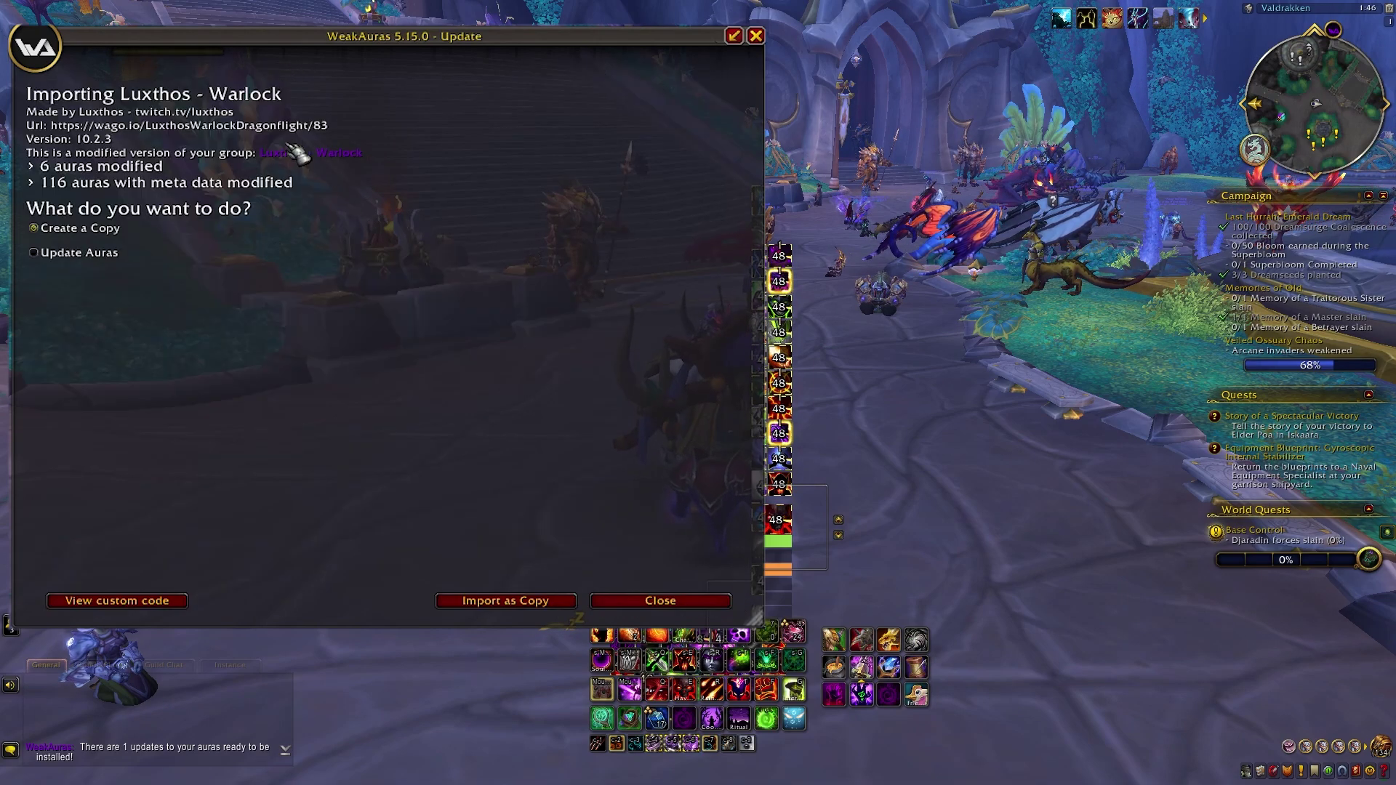
{"action": "left_click", "coordinate": [34, 253]}
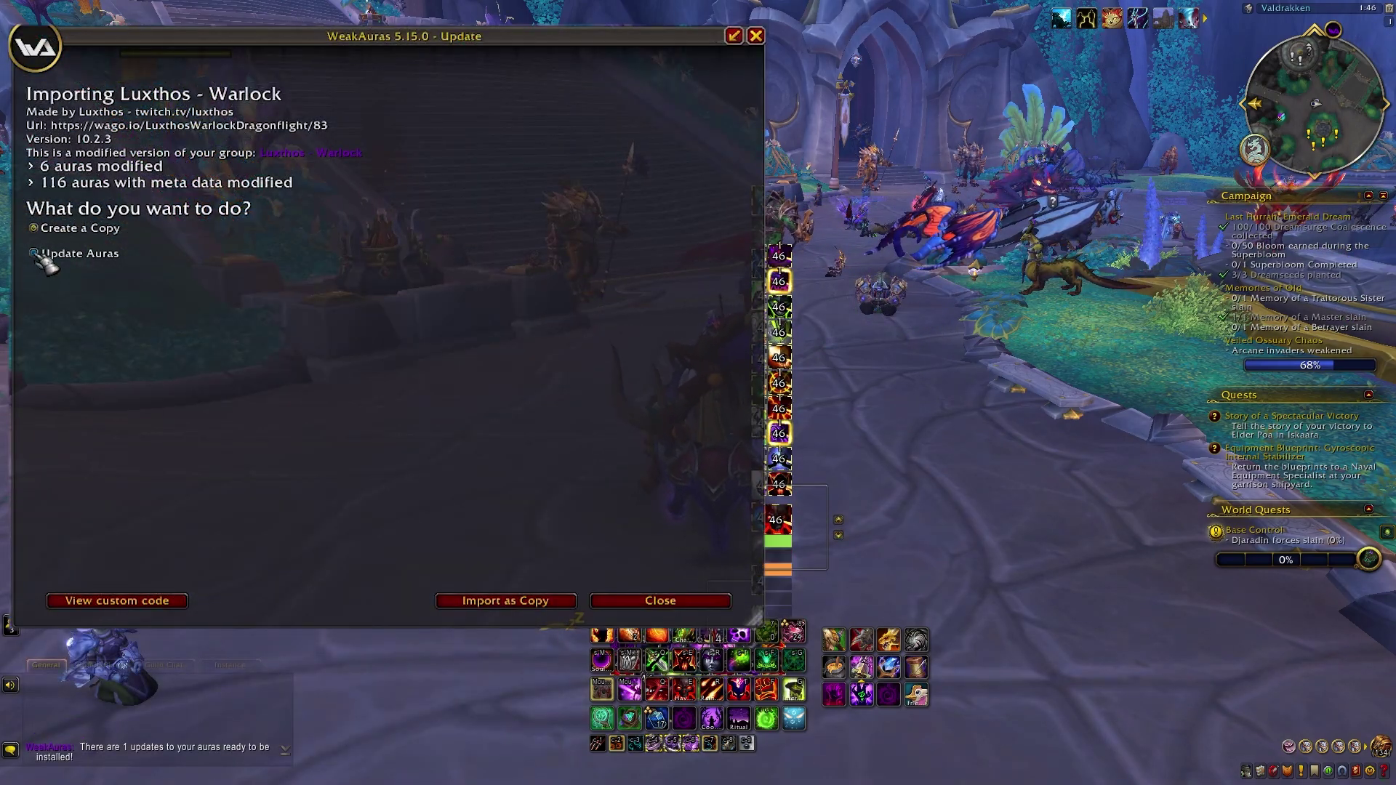
{"action": "left_click", "coordinate": [35, 253]}
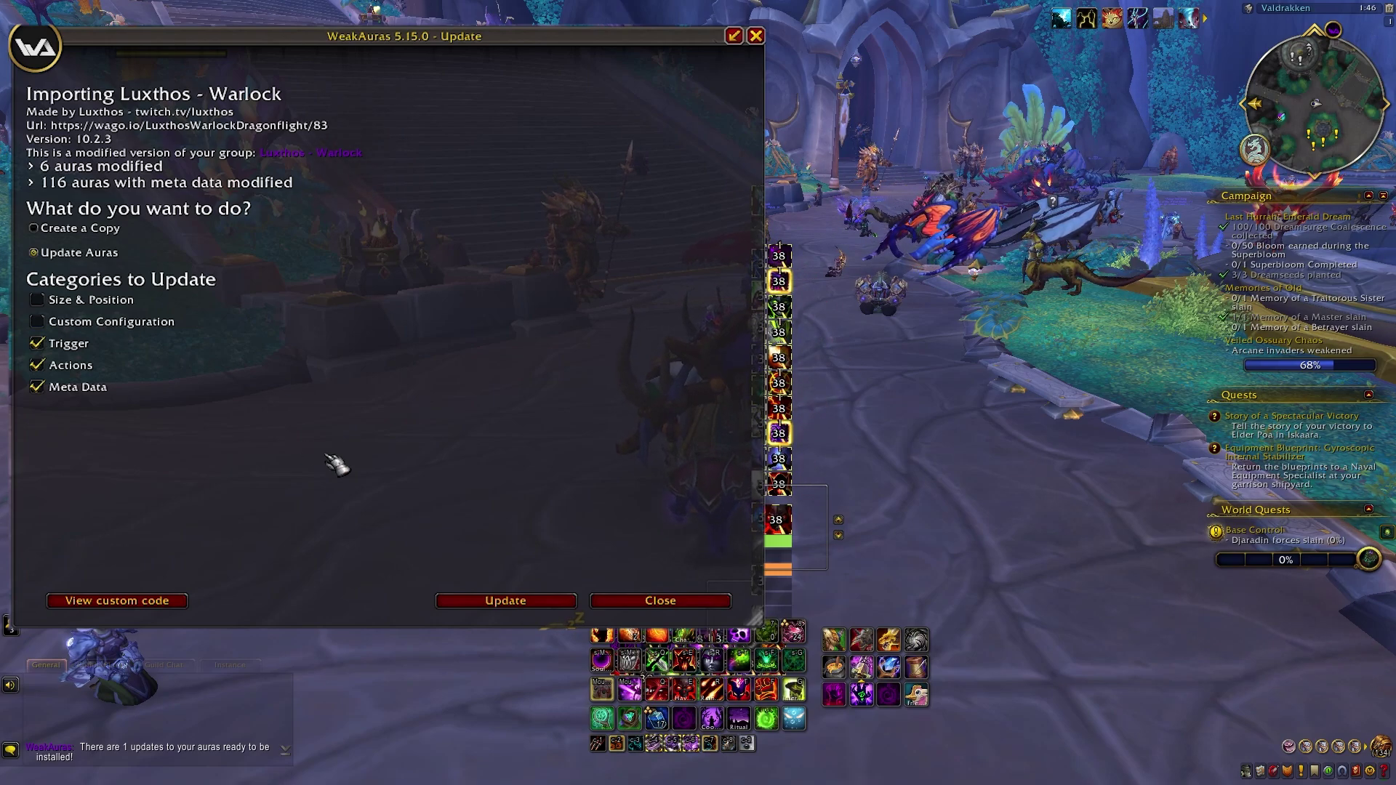
{"action": "left_click", "coordinate": [521, 602]}
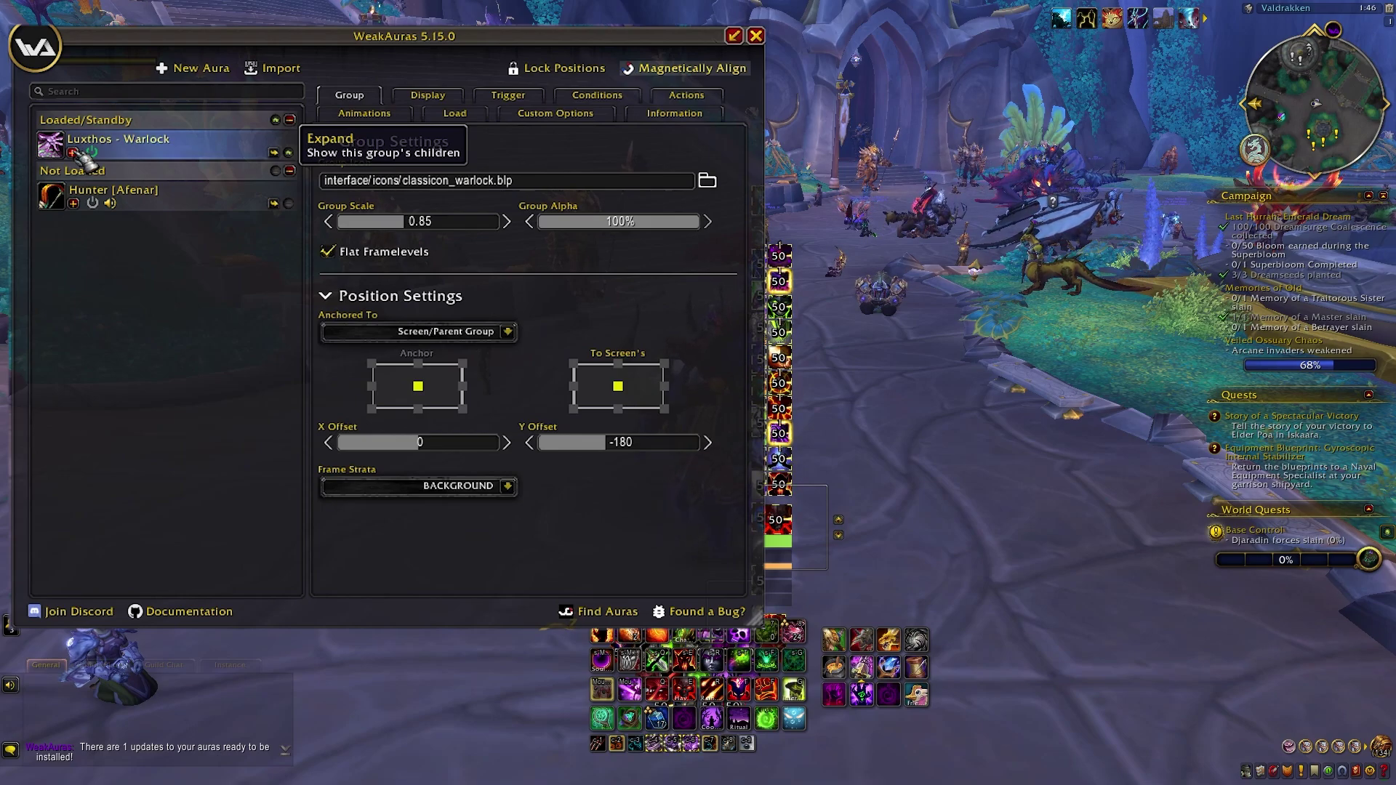
Step: Show the deletion options for the Luxthos - Warlock group and for the Command Demon aura in its Utilities subgroup, without deleting either
{"action": "mouse_move", "coordinate": [196, 145]}
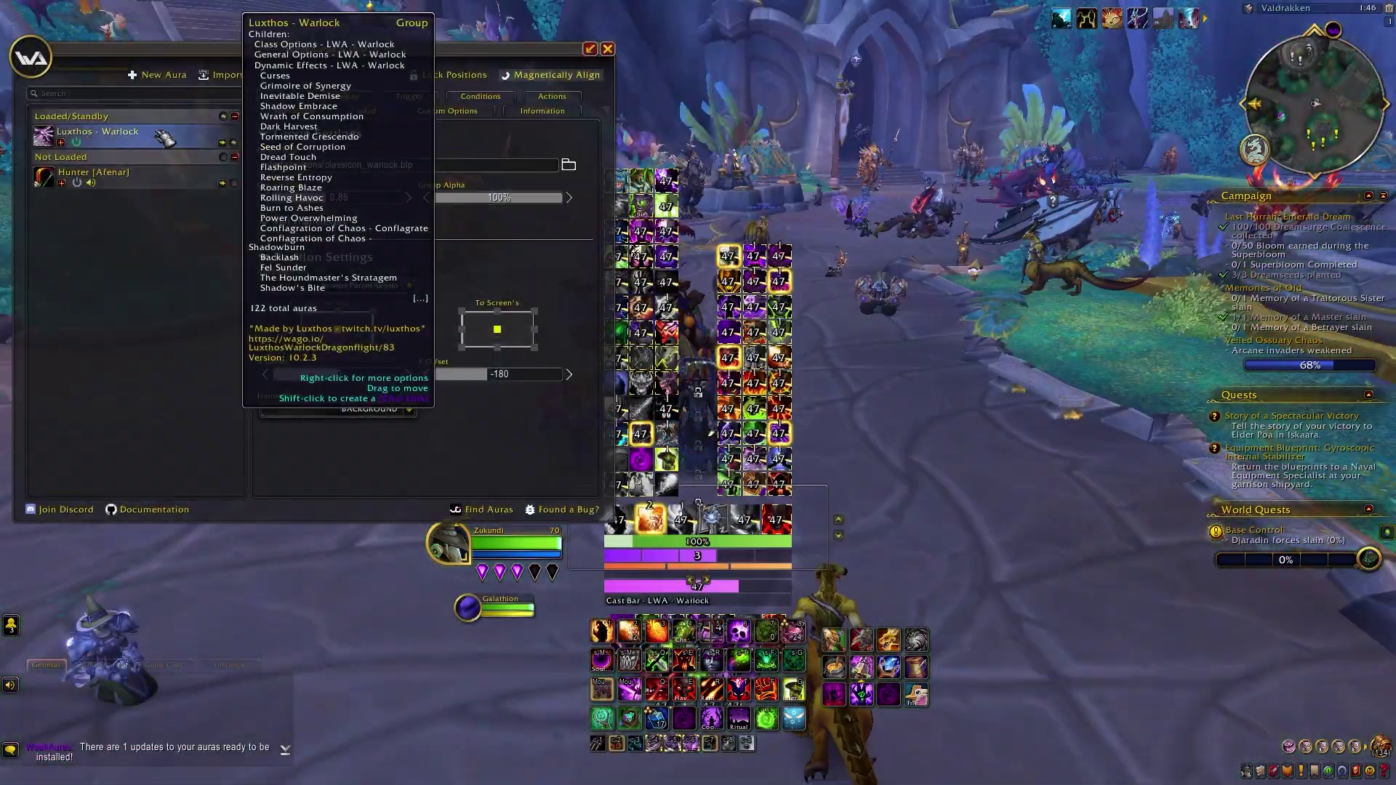
{"action": "right_click", "coordinate": [165, 138]}
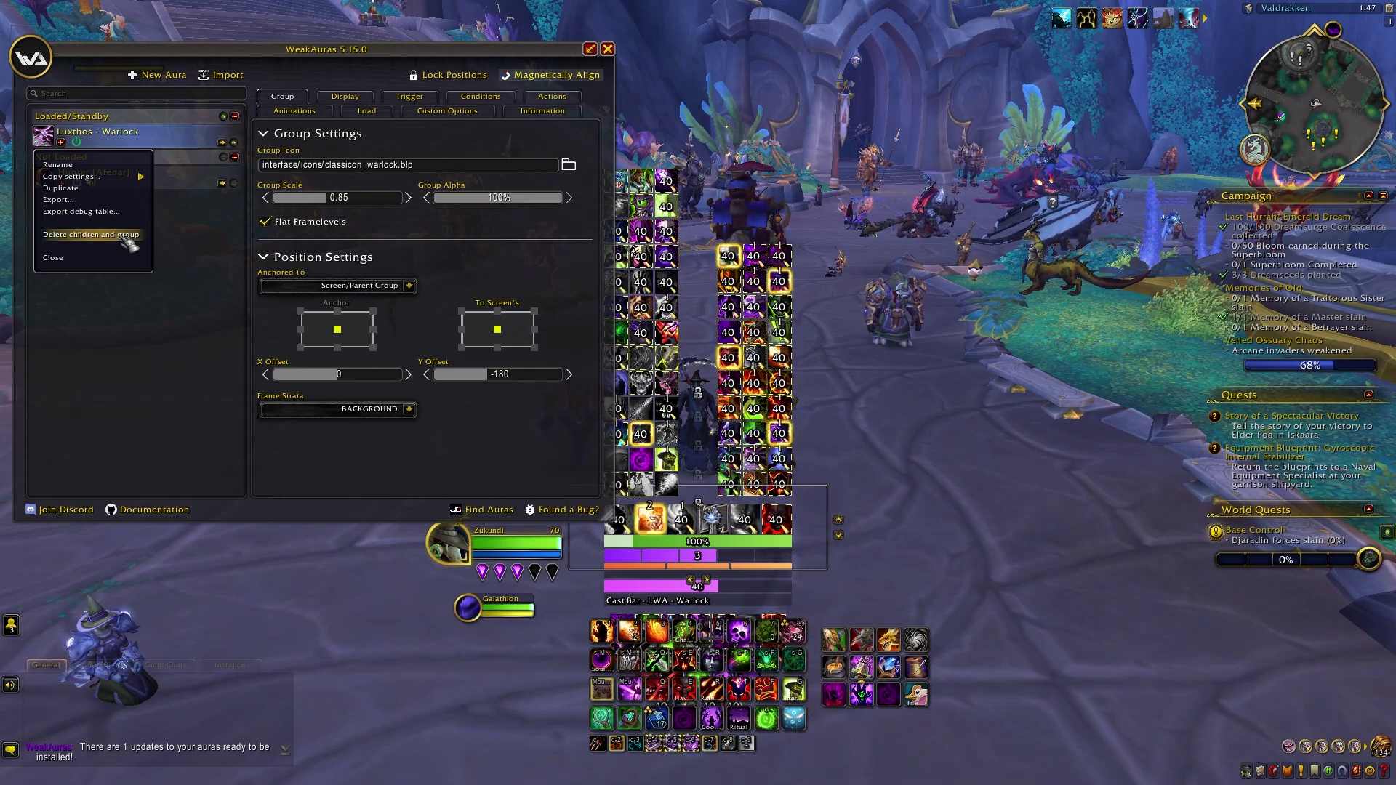
{"action": "left_click", "coordinate": [61, 143]}
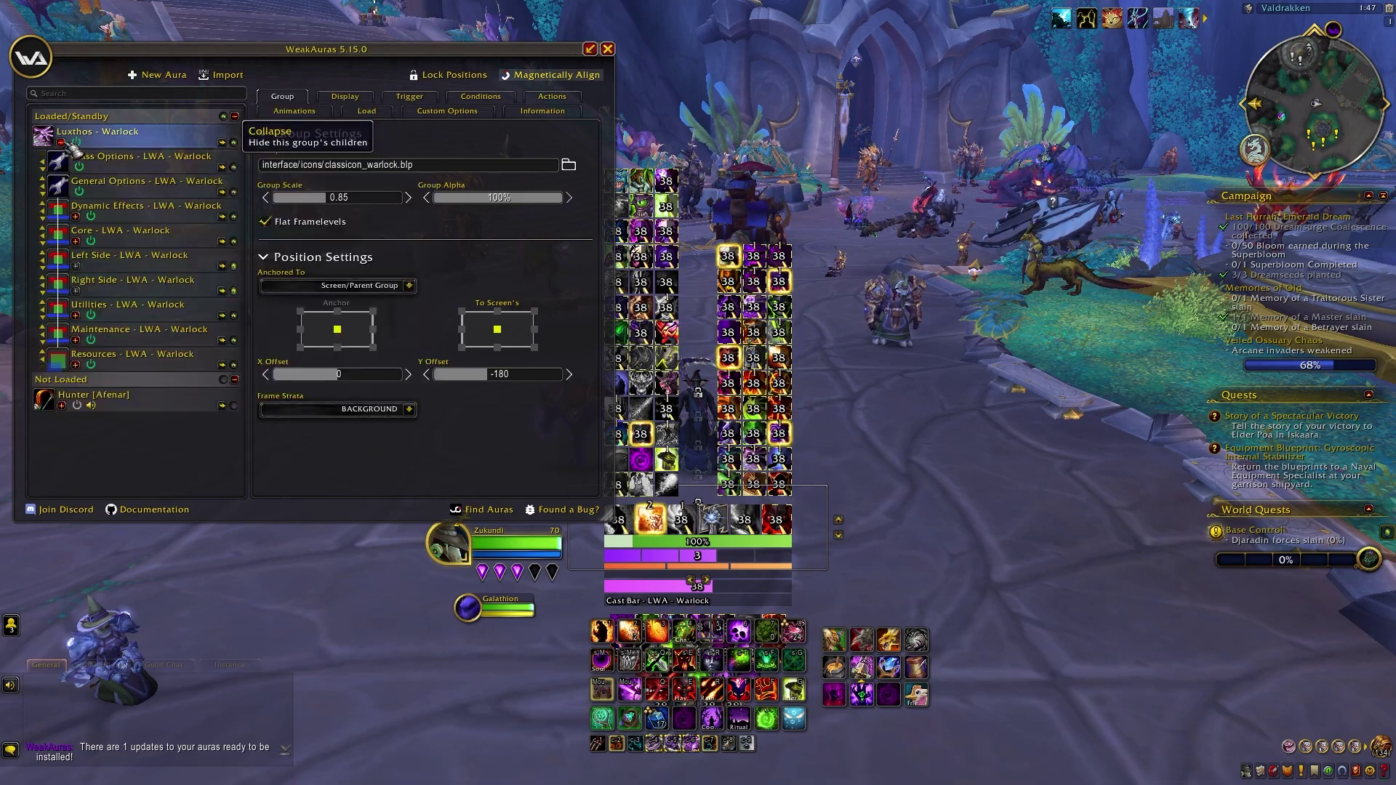
{"action": "left_click", "coordinate": [77, 316]}
{"action": "scroll", "coordinate": [156, 342], "scroll_direction": "down", "scroll_amount": 1}
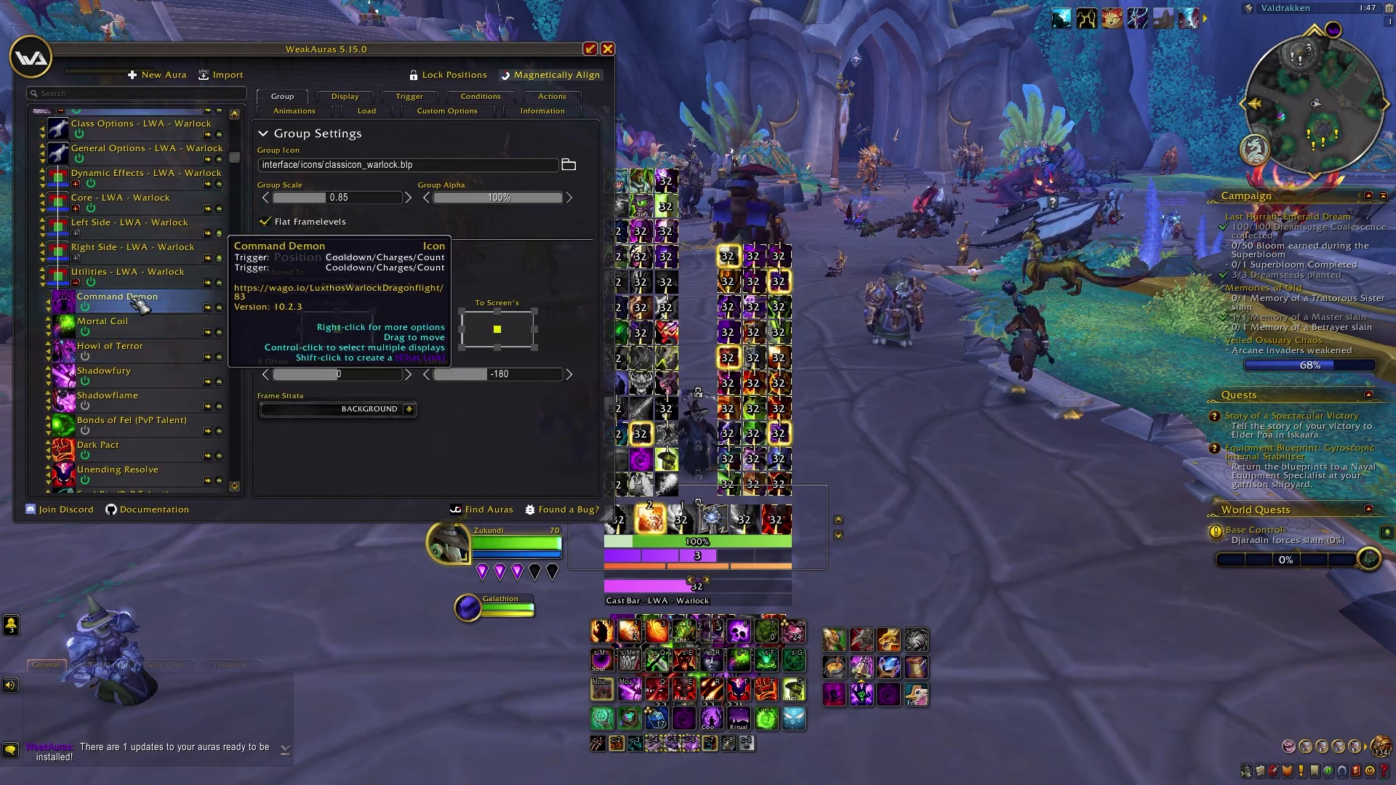
{"action": "right_click", "coordinate": [141, 305]}
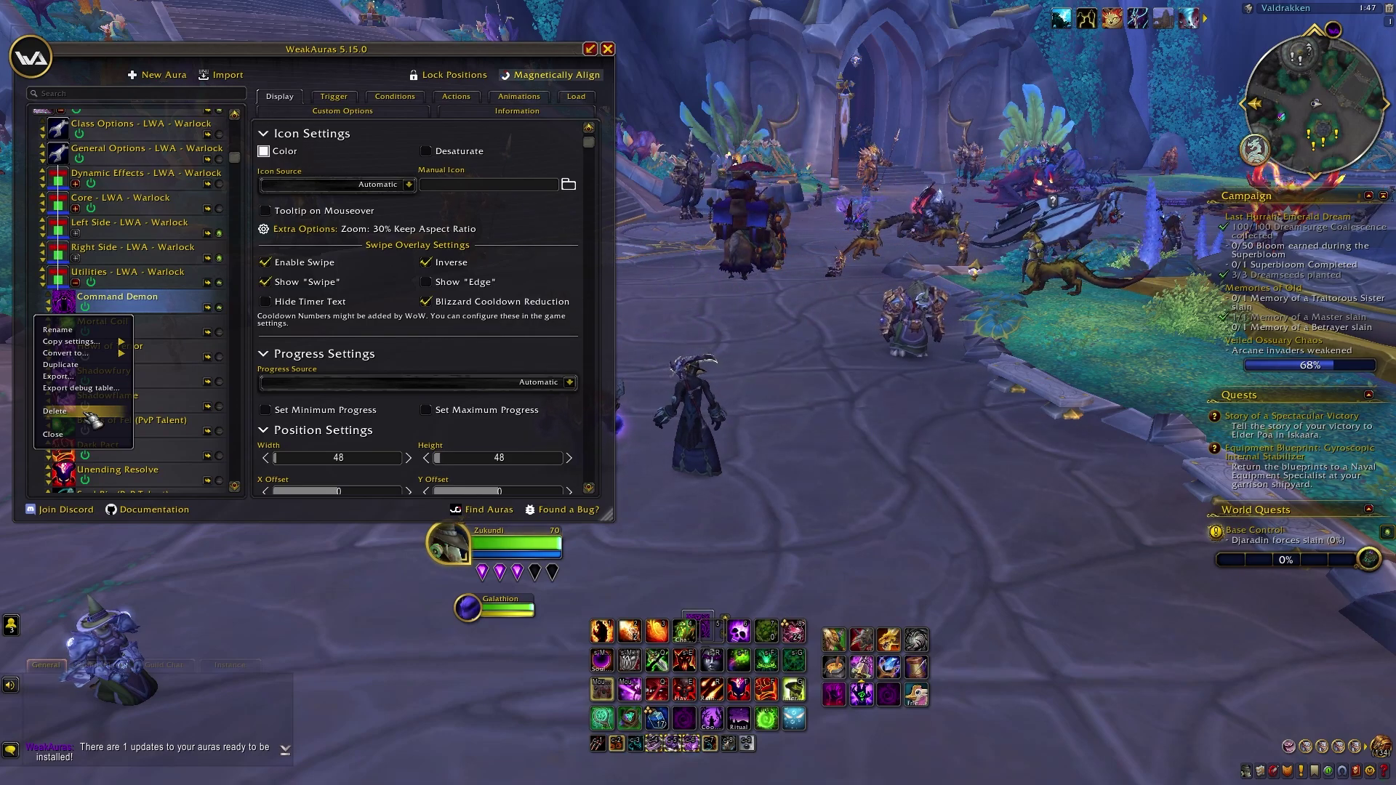
{"action": "left_click", "coordinate": [87, 59]}
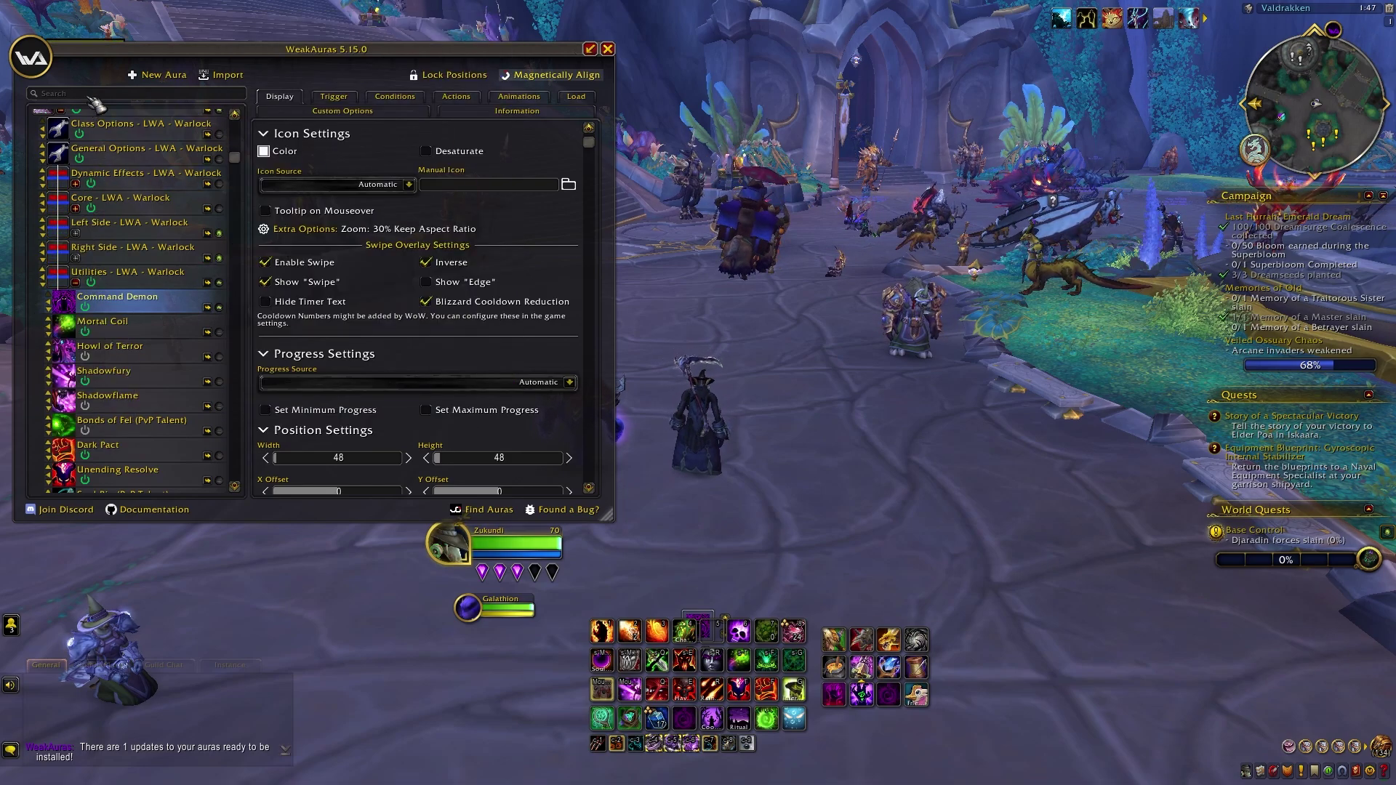
Step: Collapse and re-expand the Luxthos - Warlock group, and fold its Utilities subgroup
{"action": "scroll", "coordinate": [80, 131], "scroll_direction": "up", "scroll_amount": 3}
{"action": "left_click", "coordinate": [69, 143]}
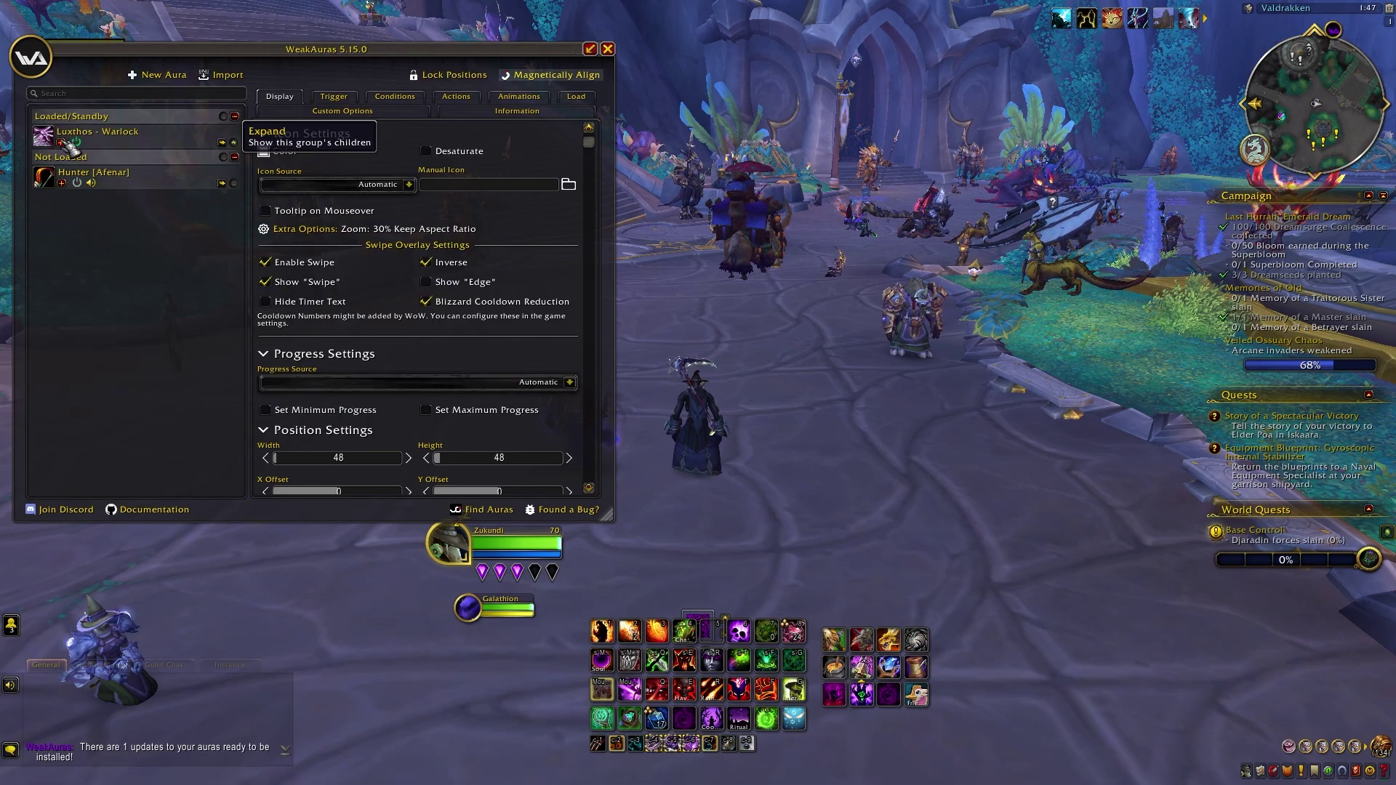
{"action": "left_click", "coordinate": [70, 144]}
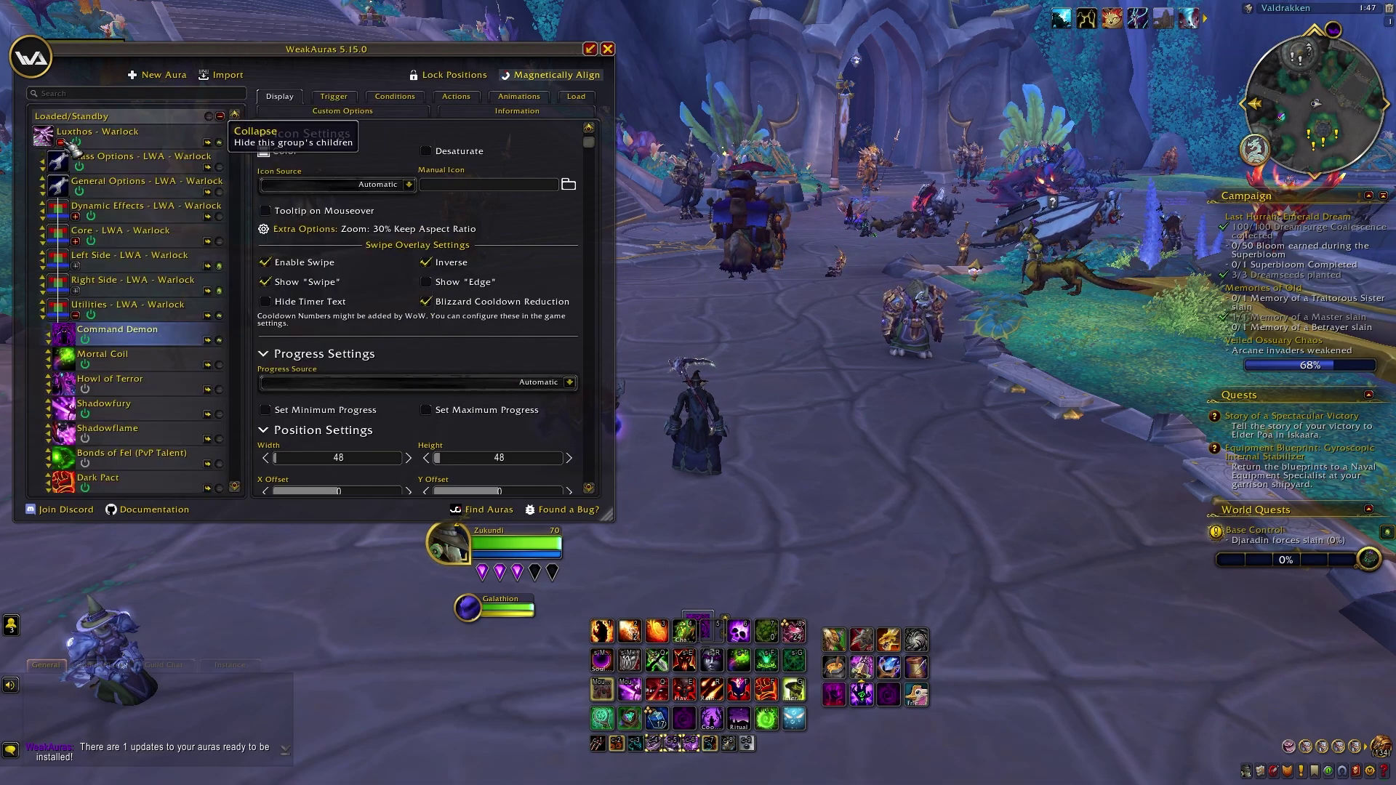
{"action": "left_click", "coordinate": [76, 315]}
{"action": "left_click", "coordinate": [75, 242]}
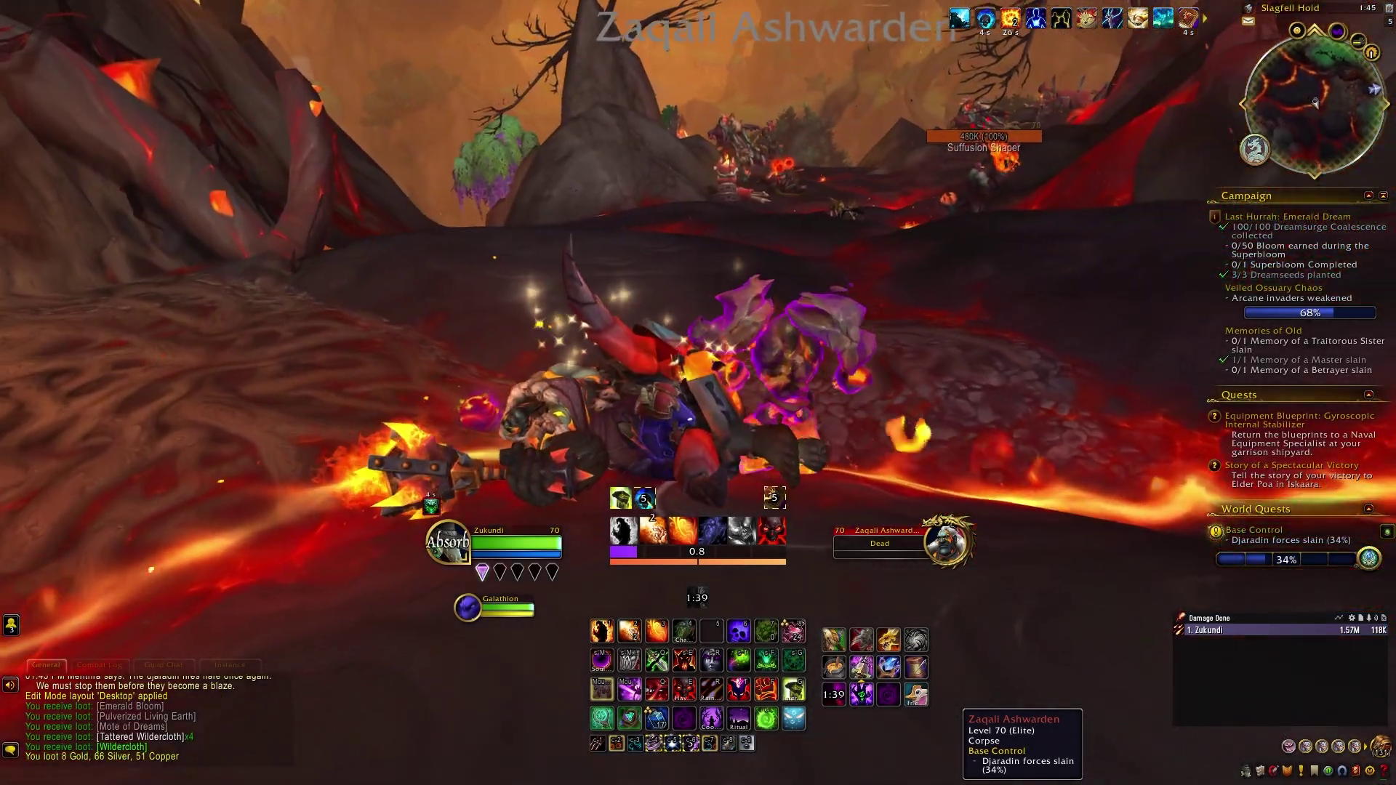
Step: Target the Suffusion Shaper in Slagfell Hold, kill it with Immolate and other Warlock spells, and loot its corpse
{"action": "key", "text": "w"}
{"action": "left_click", "coordinate": [843, 218]}
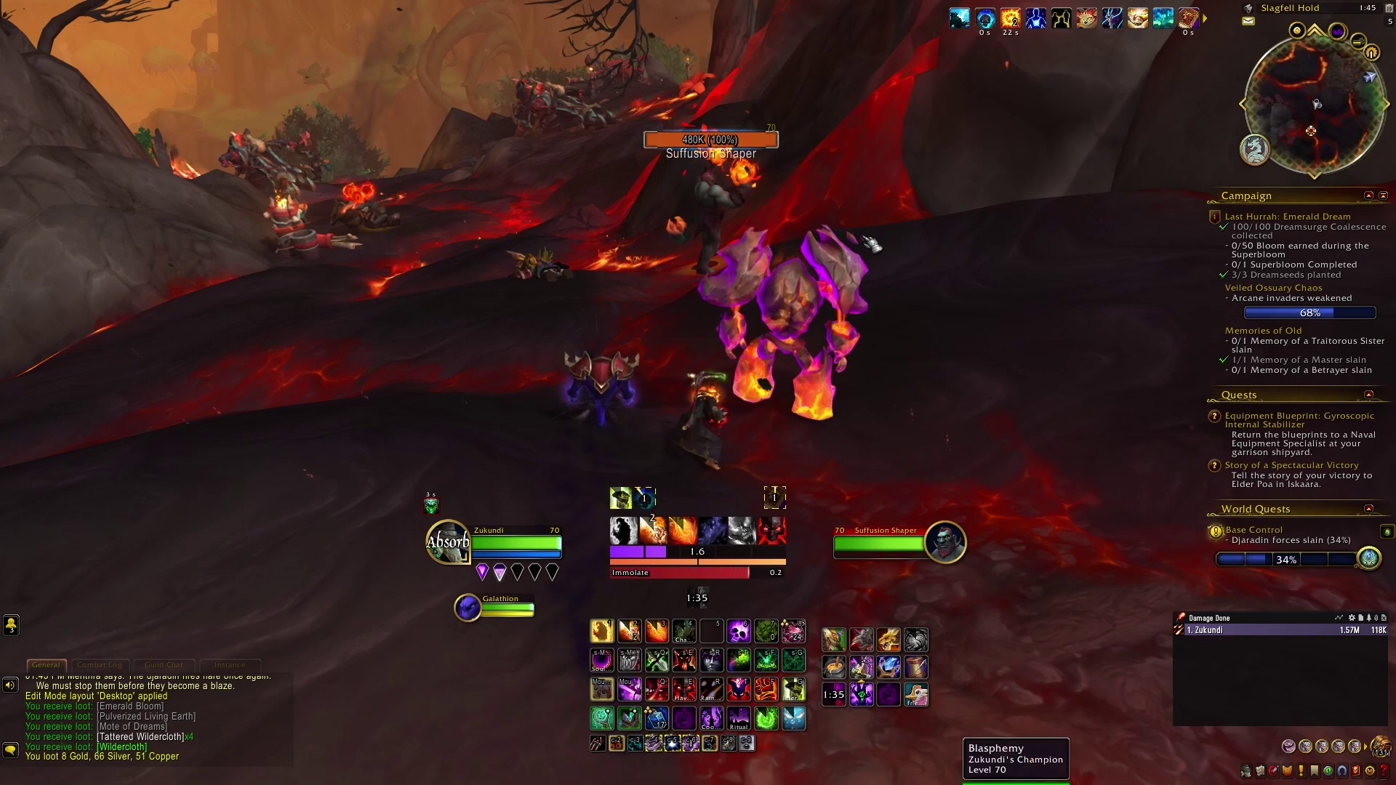
{"action": "key", "text": "2"}
{"action": "key", "text": "4"}
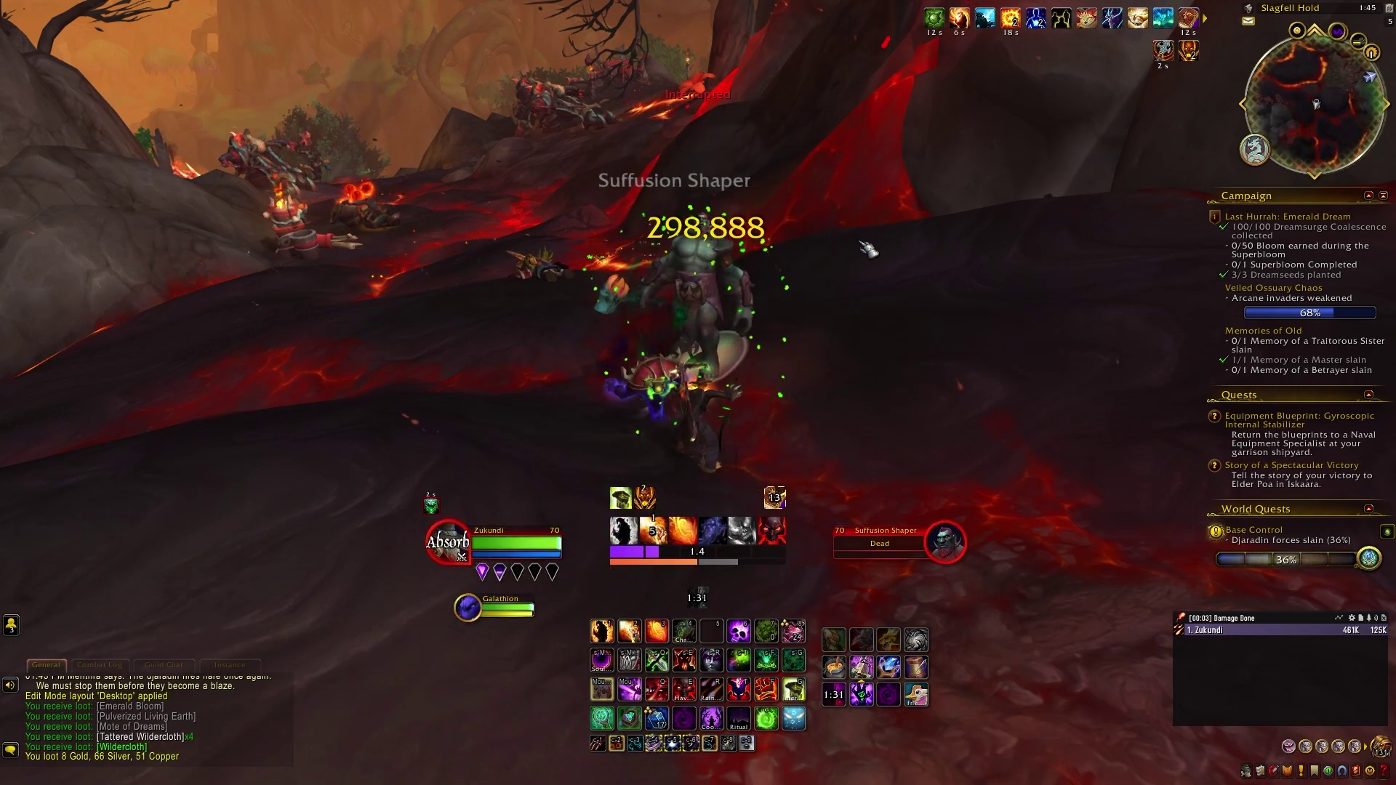
{"action": "right_click", "coordinate": [698, 327]}
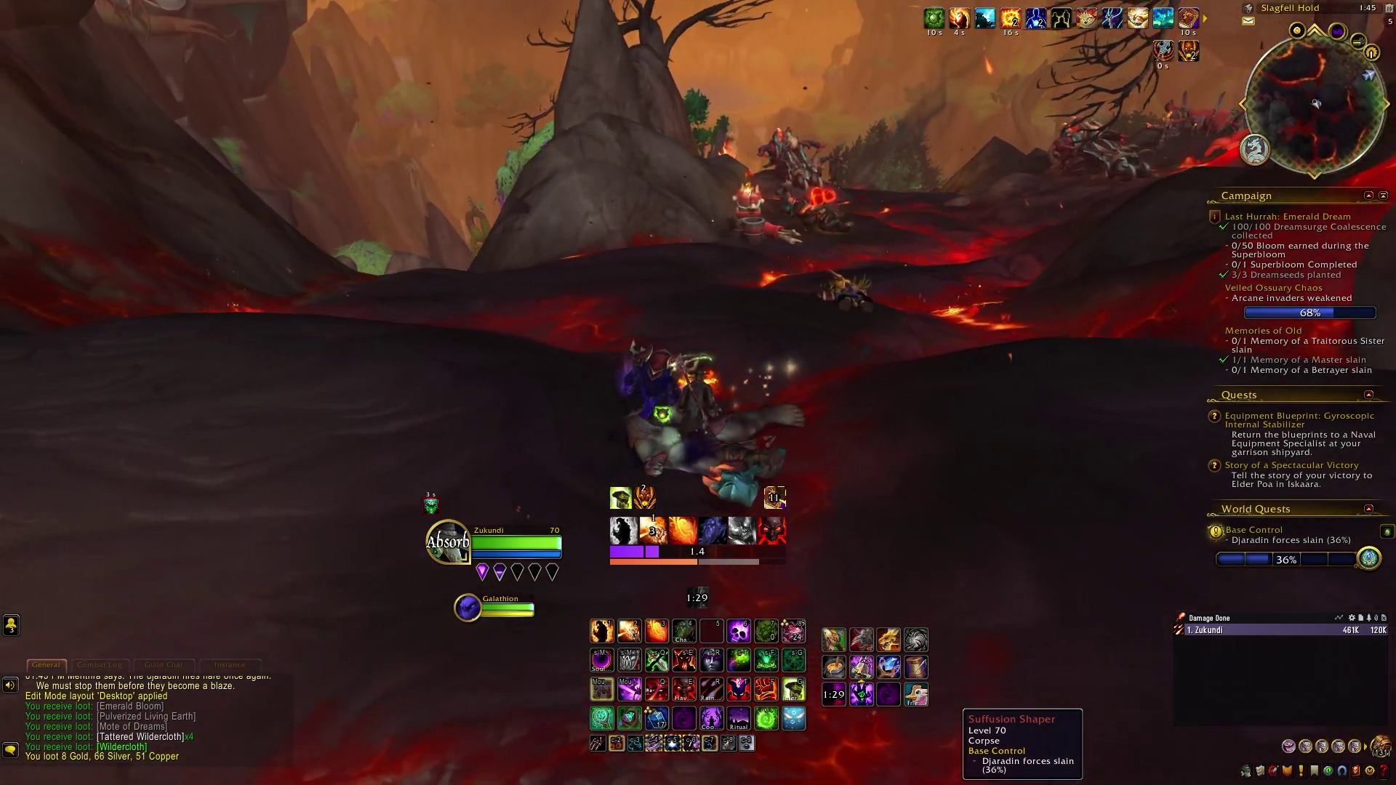
{"action": "key", "text": "w"}
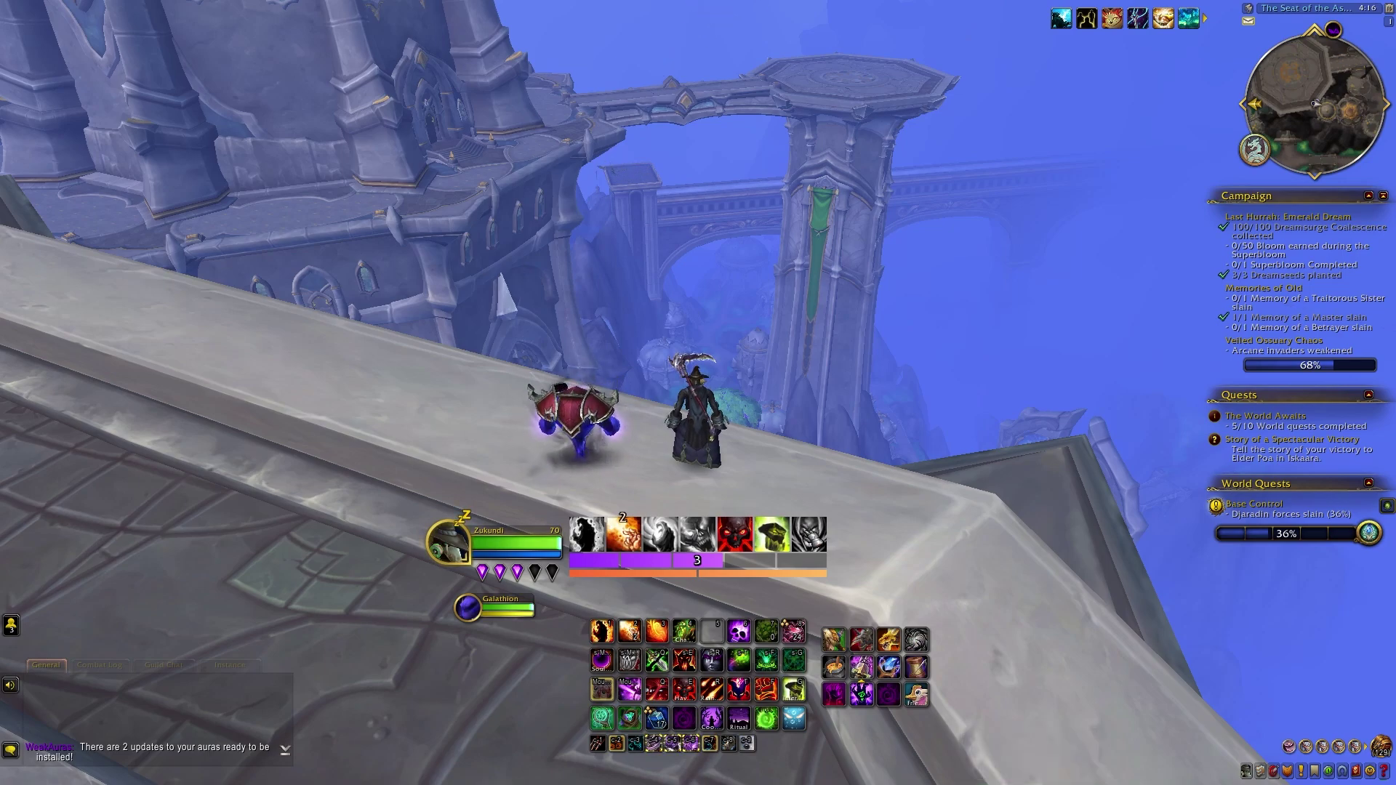
Step: Open WeakAuras with /wa and set the Luxthos - Warlock group's scale to 0.8 and its Y offset to -180
{"action": "type", "text": "/"}
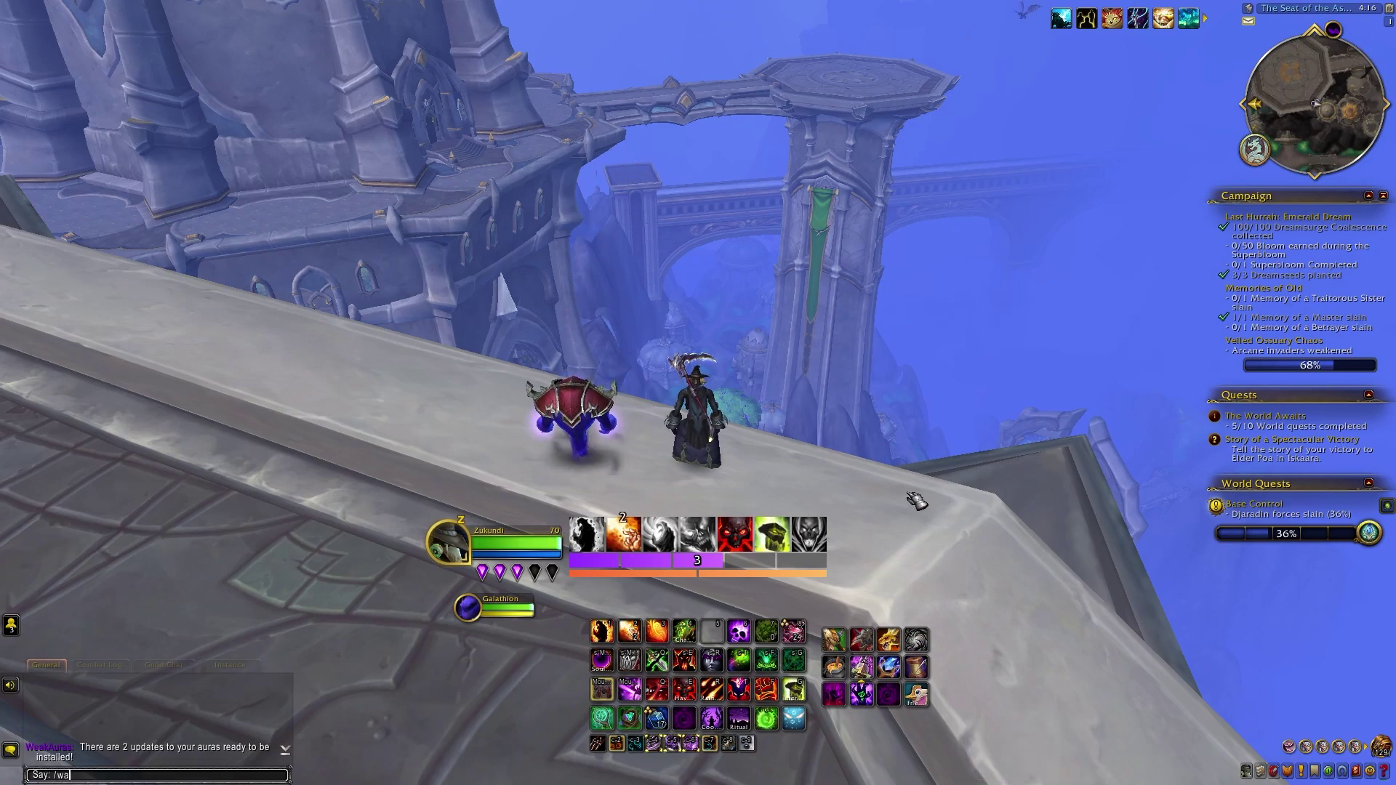
{"action": "type", "text": "wa"}
{"action": "key", "text": "Return"}
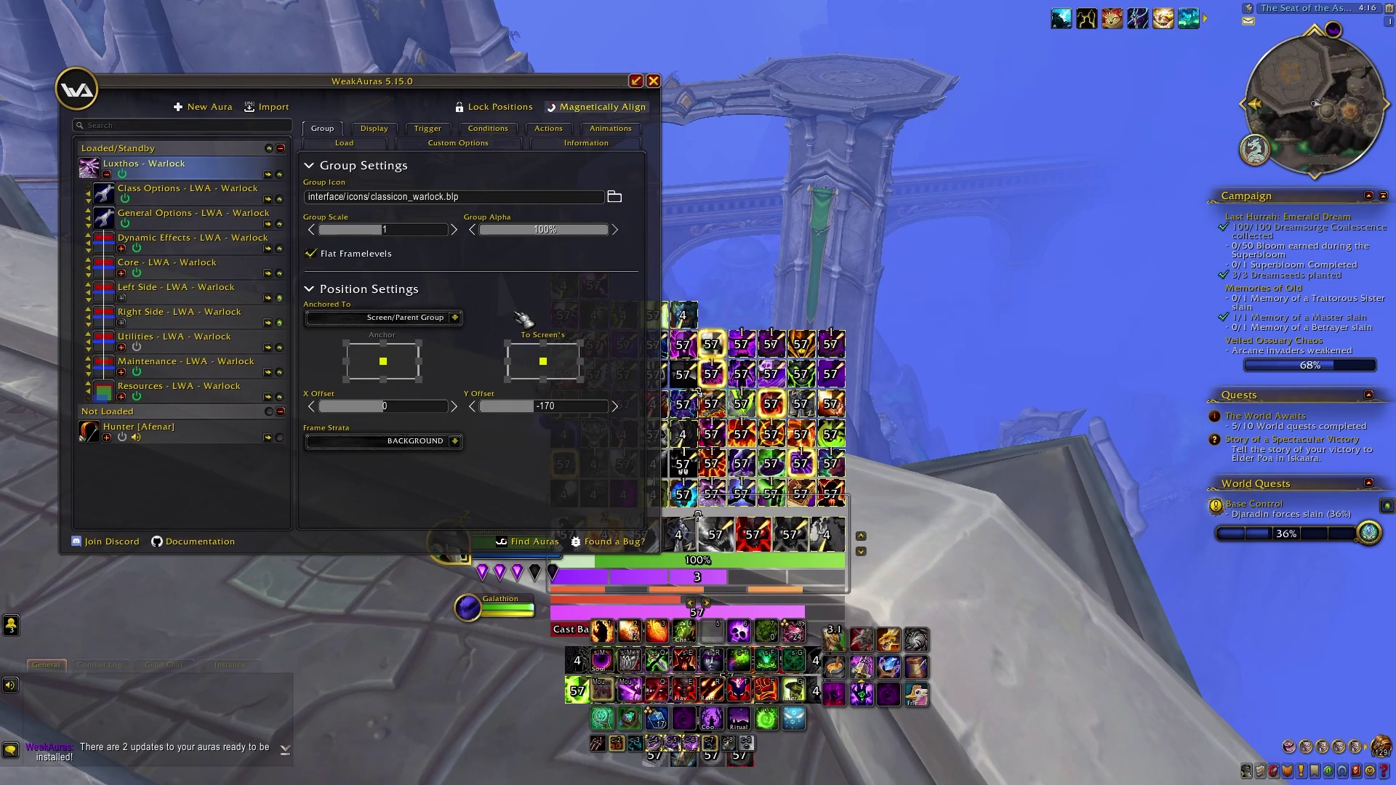
{"action": "left_click", "coordinate": [312, 229]}
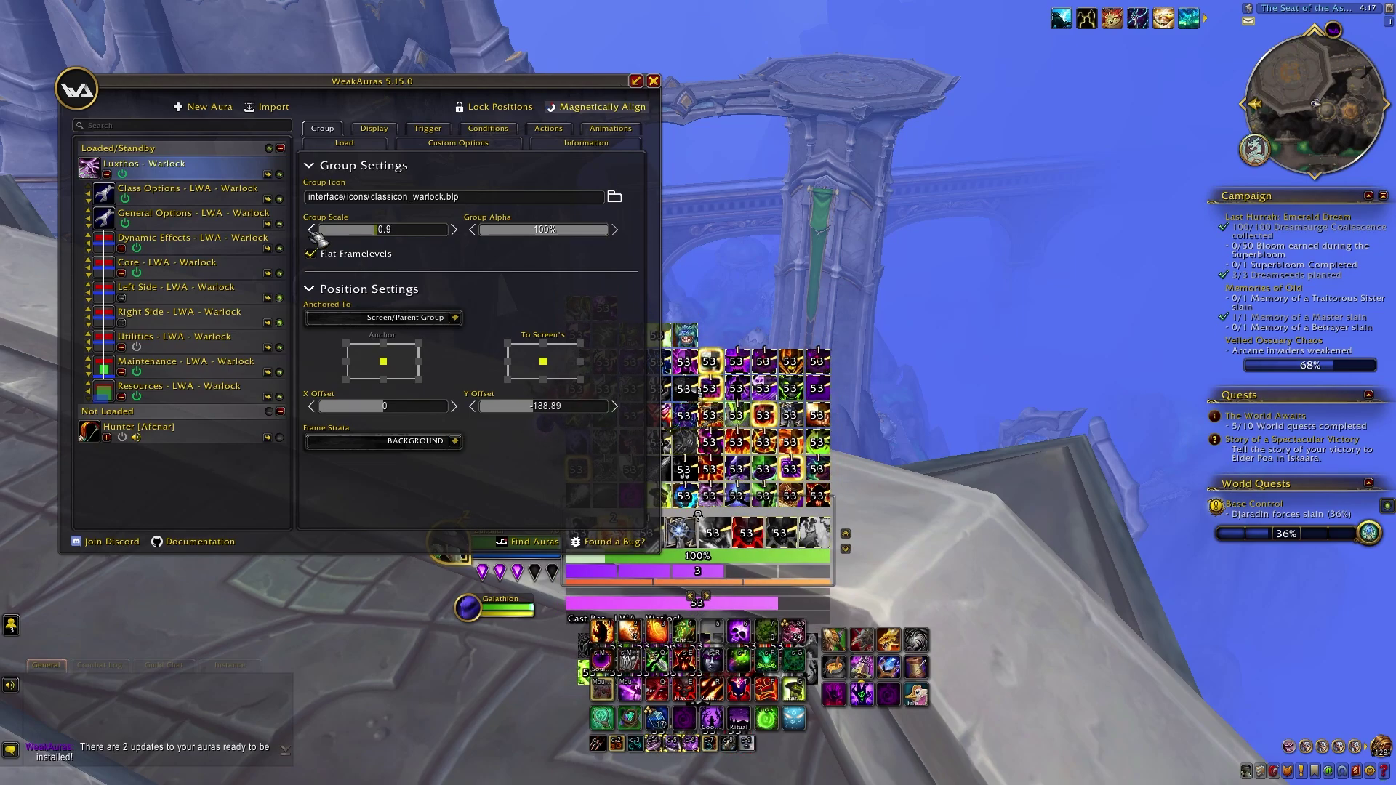
{"action": "left_click", "coordinate": [312, 229]}
{"action": "left_click", "coordinate": [313, 229]}
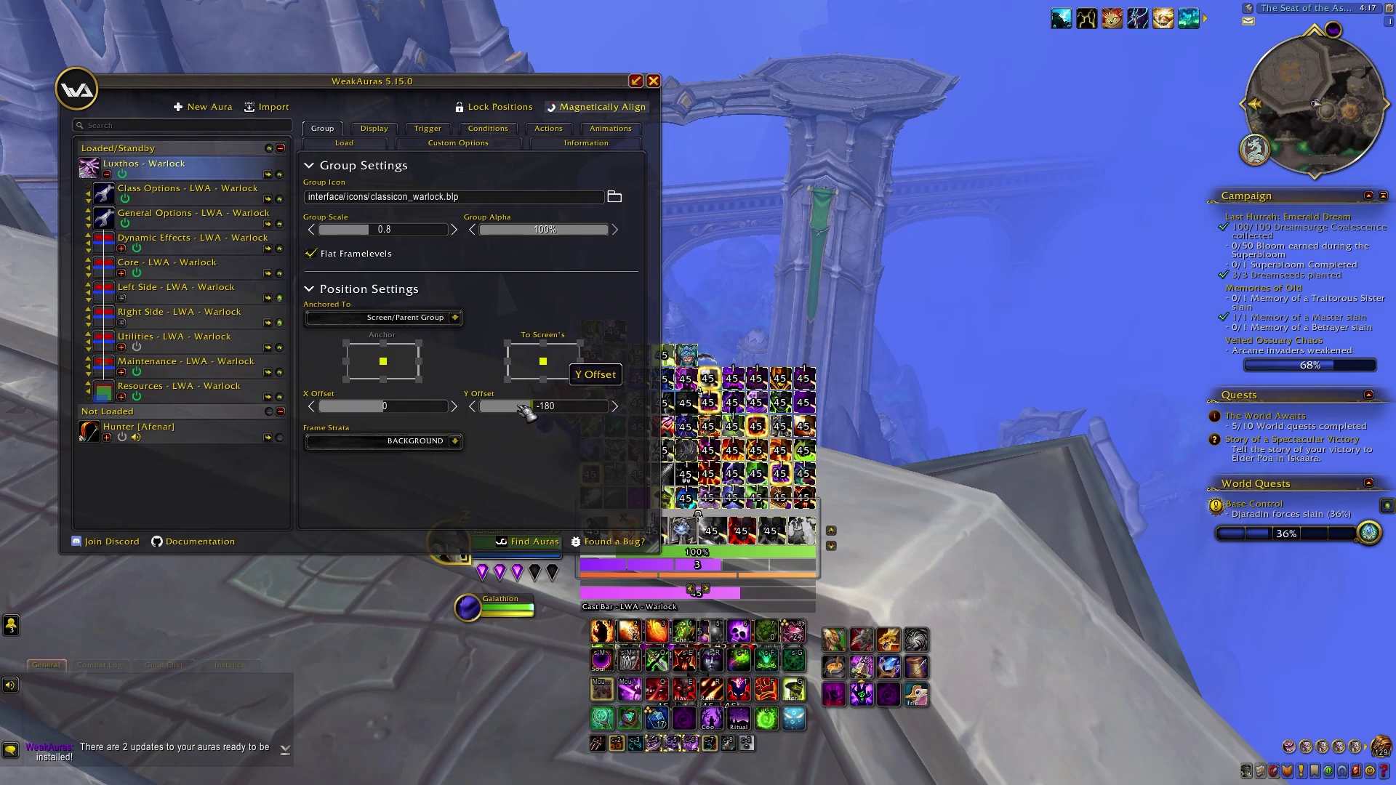
Step: In the Luxthos - Warlock group's custom options, set the maximum number of Core Icons to 6
{"action": "left_click", "coordinate": [465, 144]}
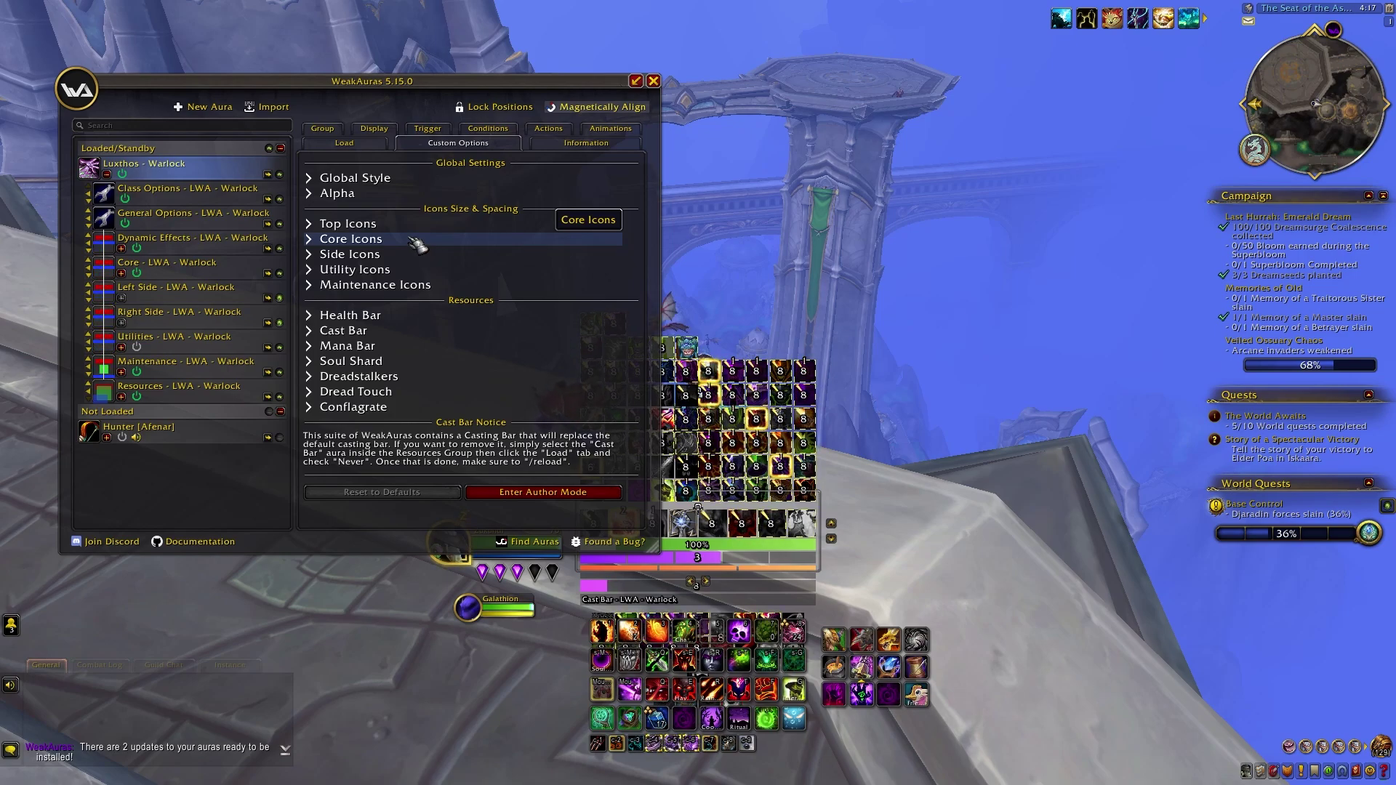
{"action": "left_click", "coordinate": [318, 246]}
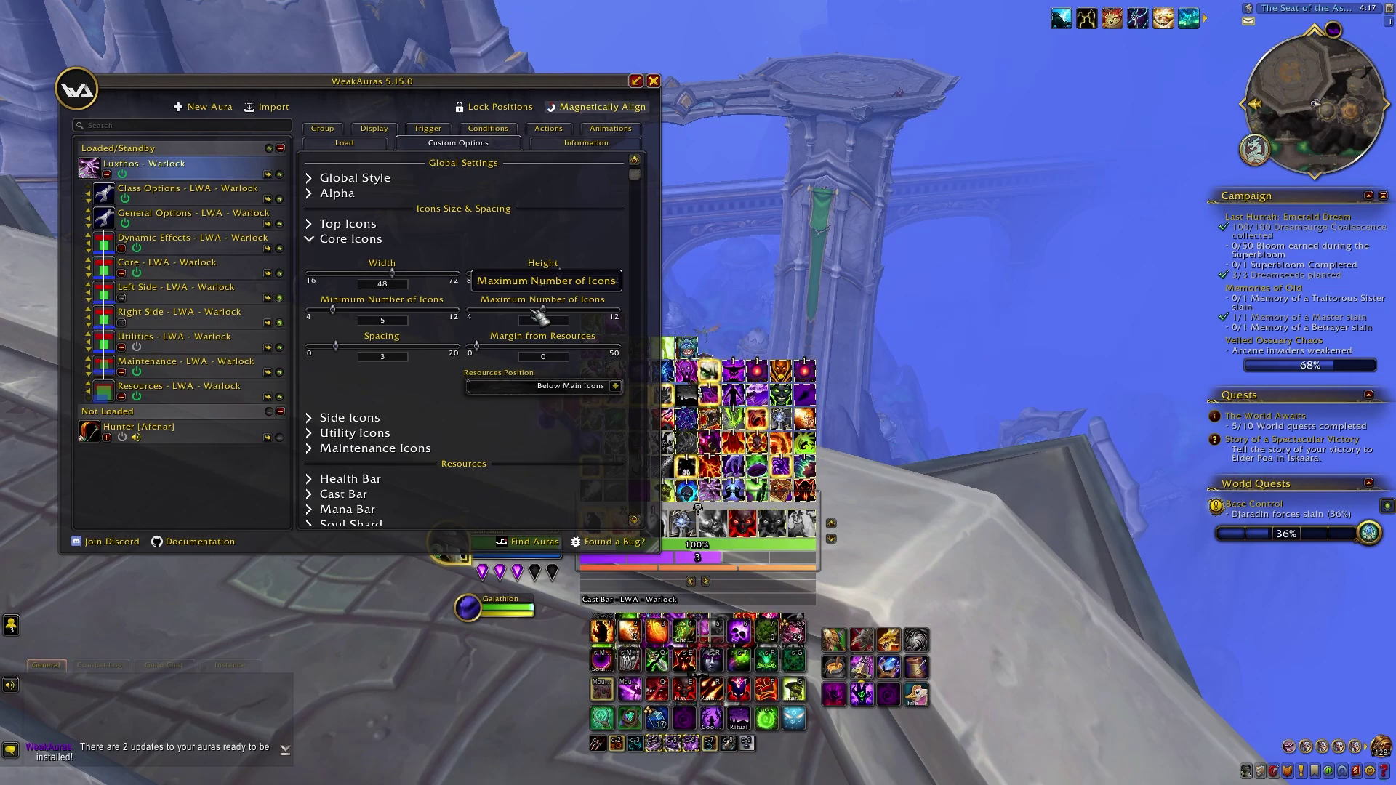
{"action": "left_click", "coordinate": [560, 322]}
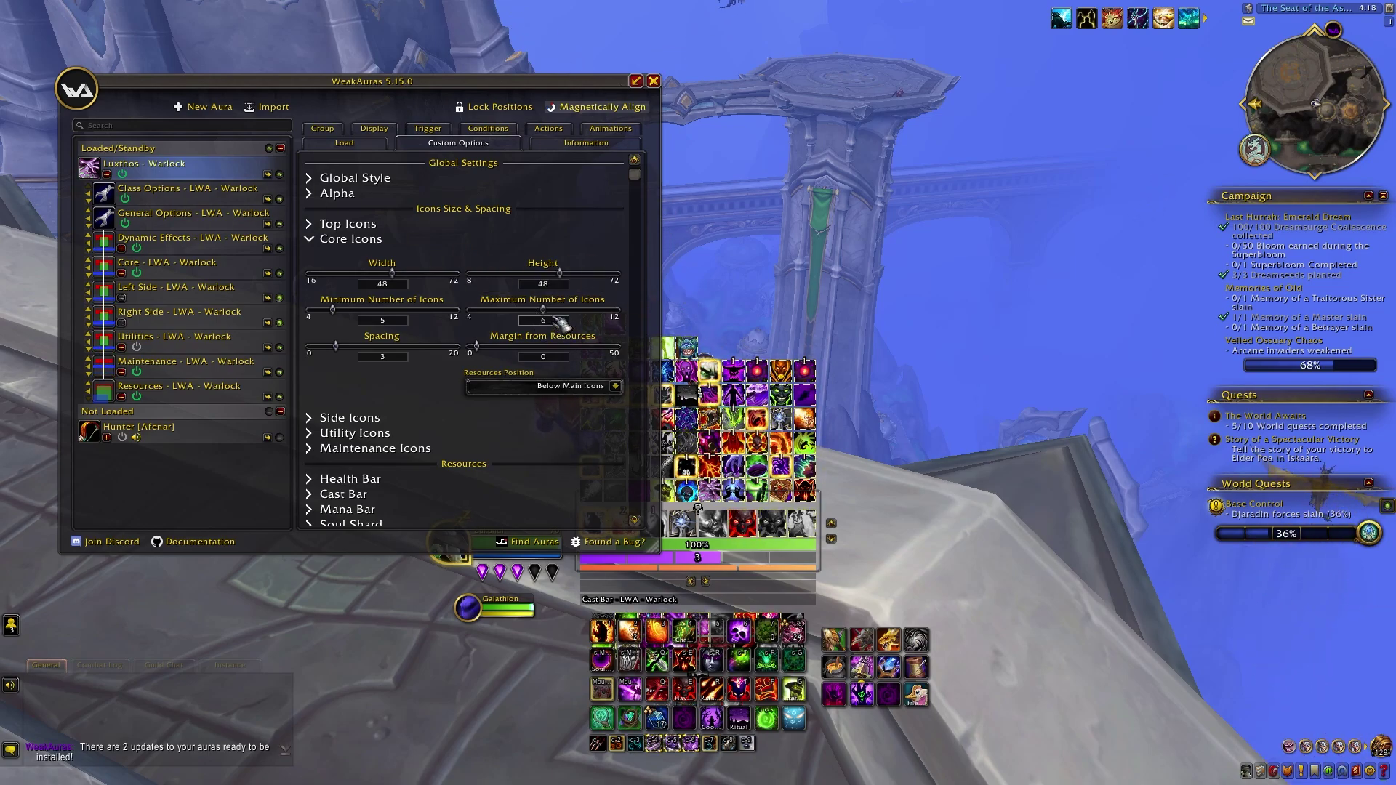
{"action": "key", "text": "Return"}
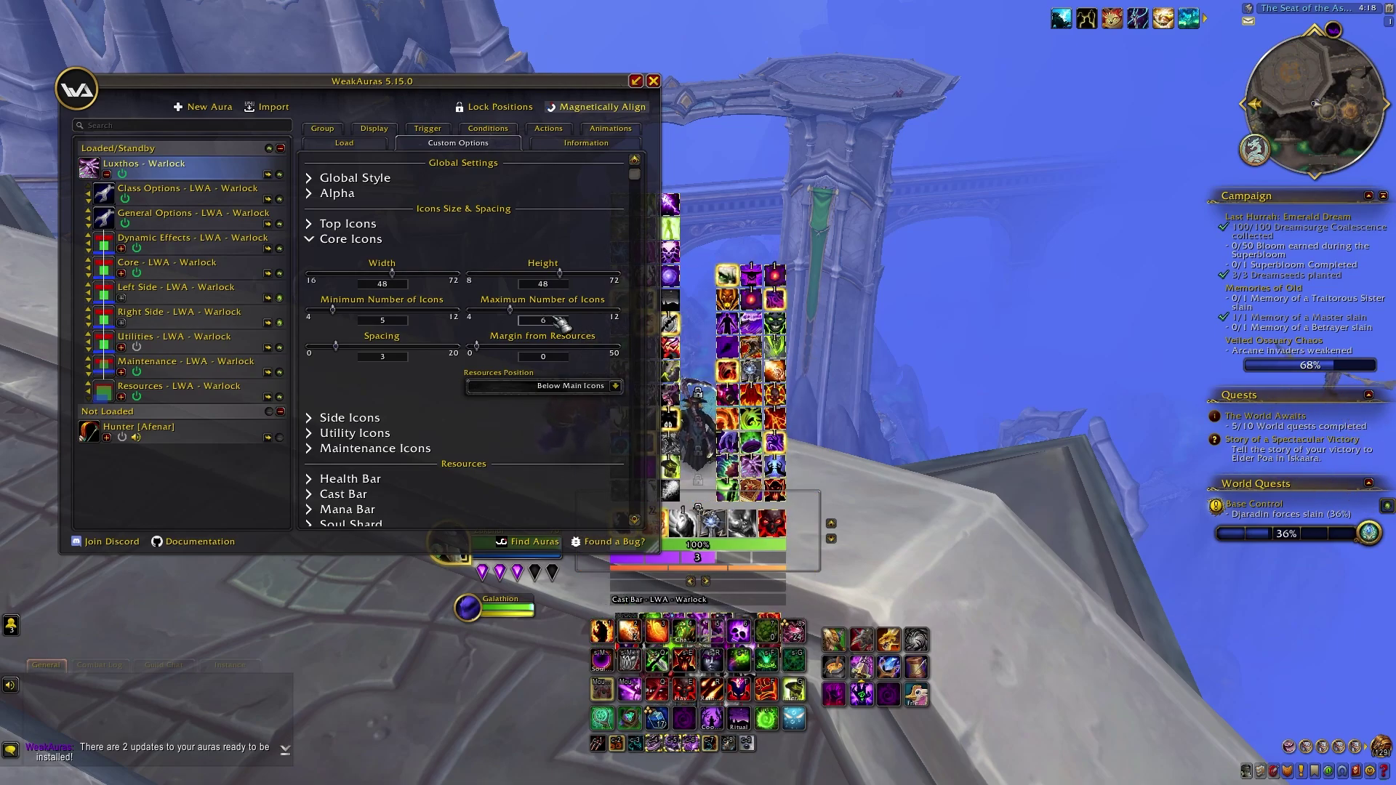
{"action": "left_click", "coordinate": [652, 83]}
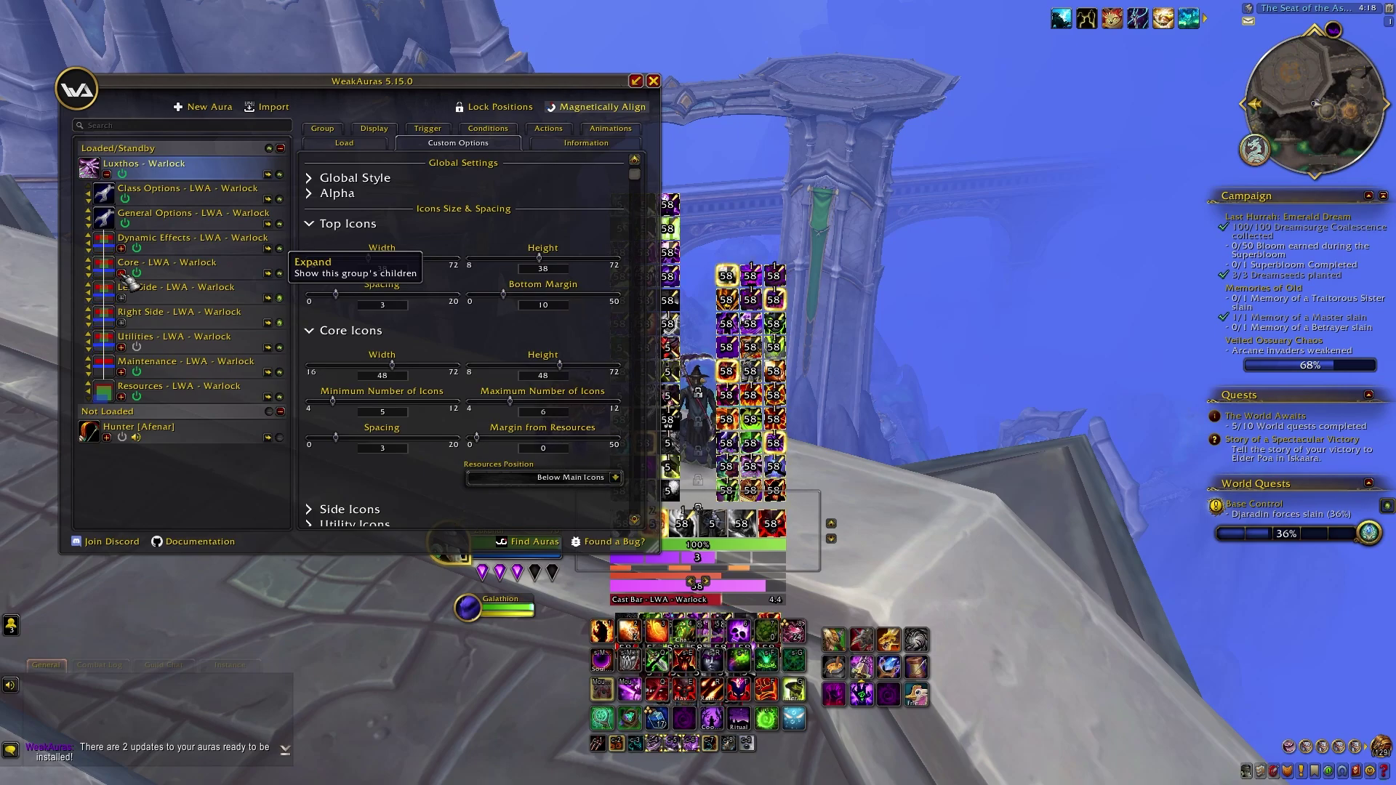
Step: Expand the Core - LWA - Warlock subgroup and move the Summon Infernal aura between Eradication and Havoc
{"action": "left_click", "coordinate": [121, 273]}
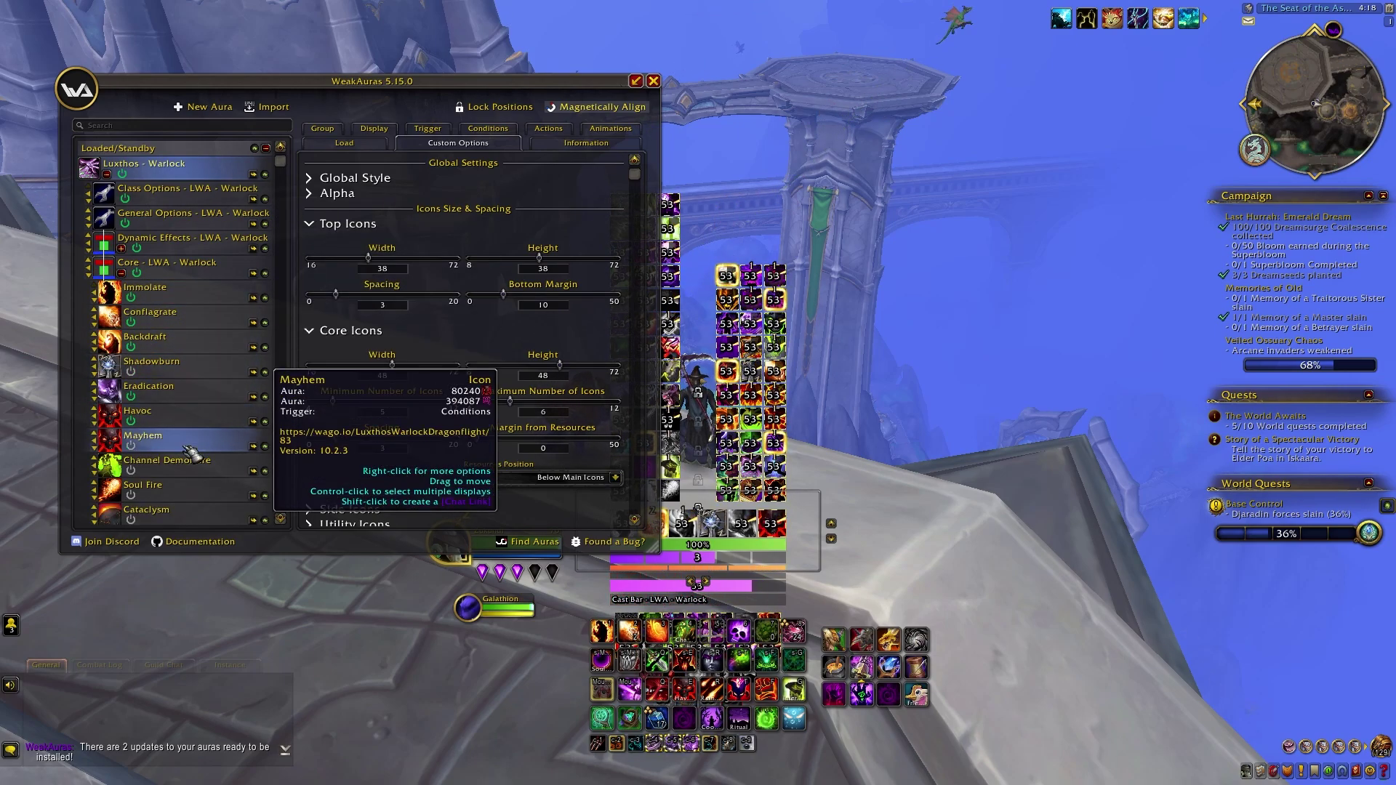
{"action": "scroll", "coordinate": [189, 451], "scroll_direction": "down", "scroll_amount": 4}
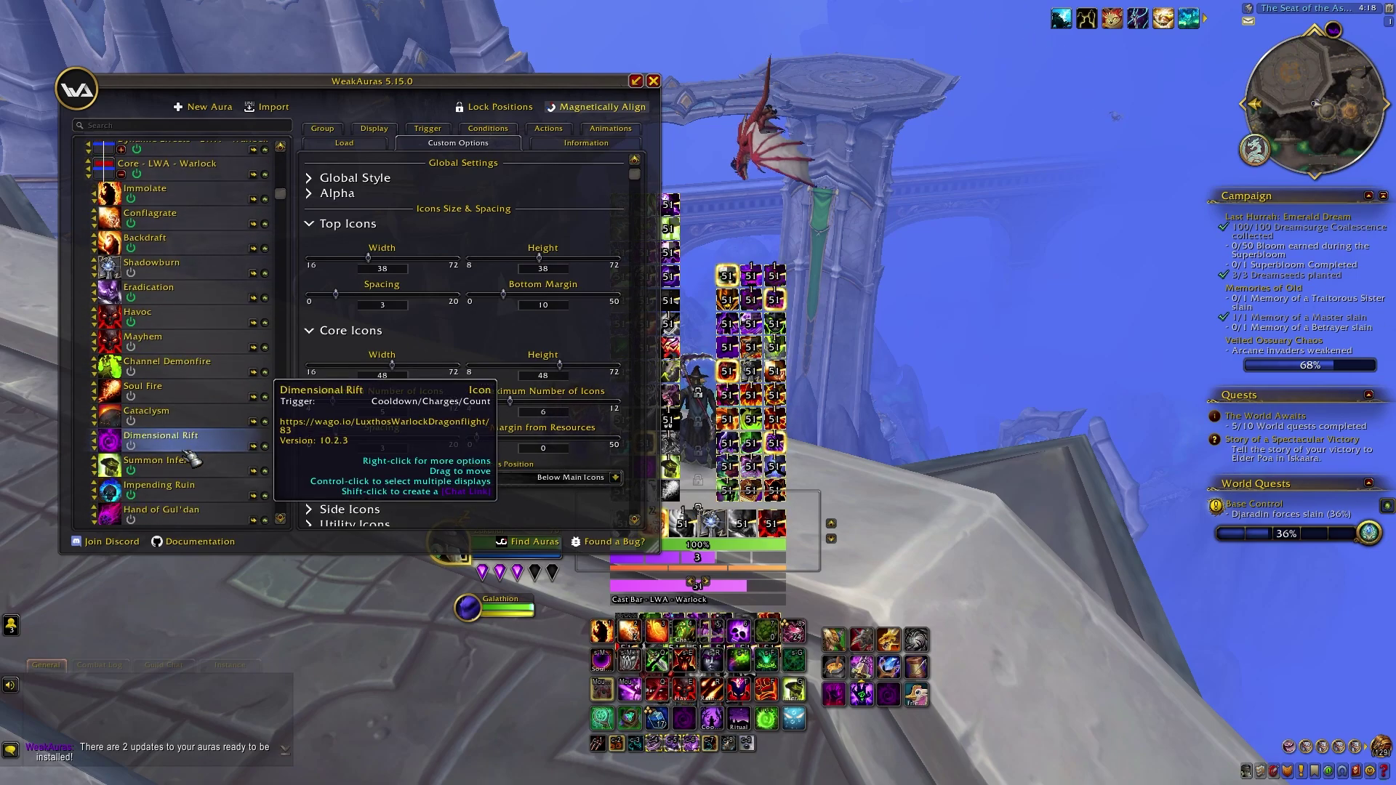
{"action": "left_click_drag", "start_coordinate": [190, 458], "coordinate": [187, 314]}
{"action": "scroll", "coordinate": [193, 390], "scroll_direction": "down", "scroll_amount": 3}
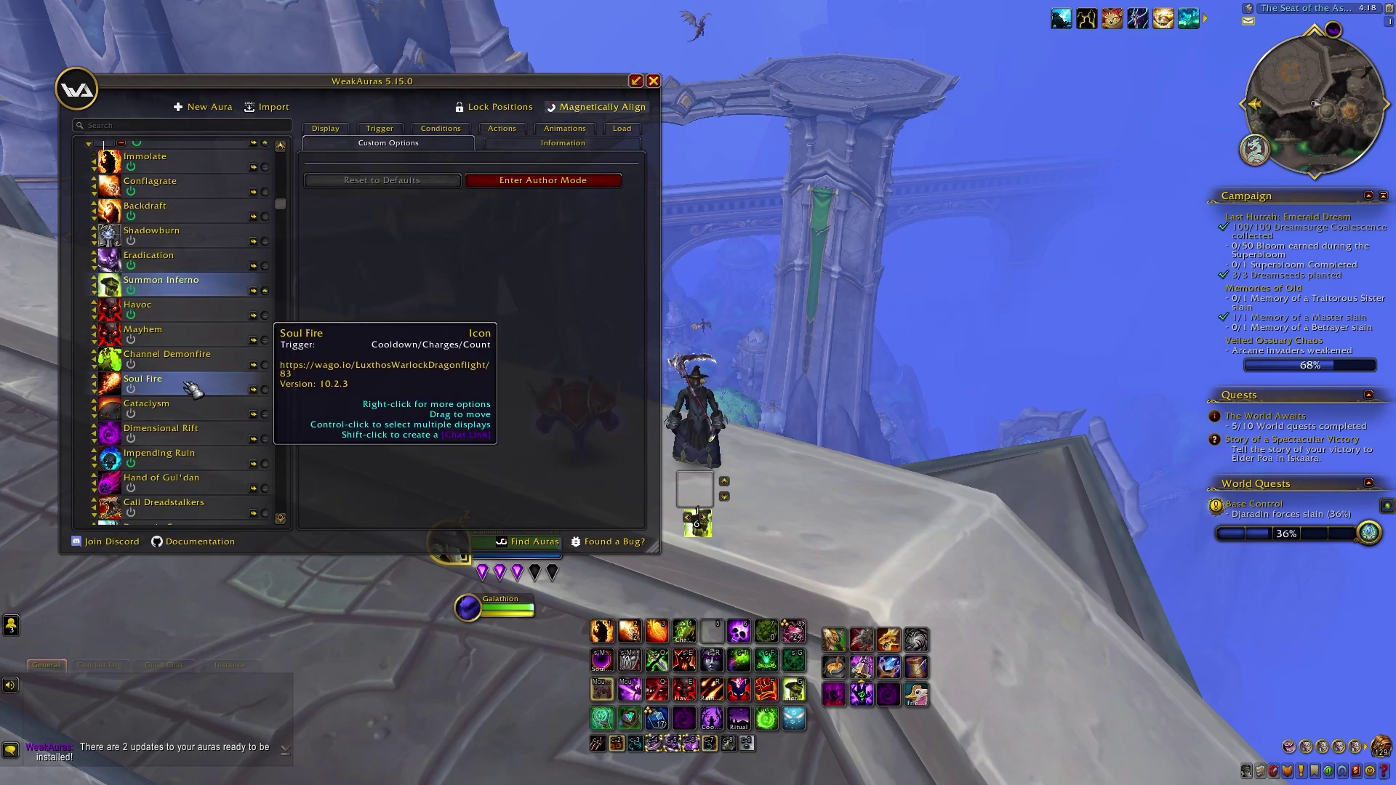
Step: Move Conflagrate directly below Shadowburn and Immolate directly below Eradication in the Core subgroup, and close WeakAuras
{"action": "scroll", "coordinate": [193, 389], "scroll_direction": "up", "scroll_amount": 2}
{"action": "scroll", "coordinate": [191, 390], "scroll_direction": "up", "scroll_amount": 3}
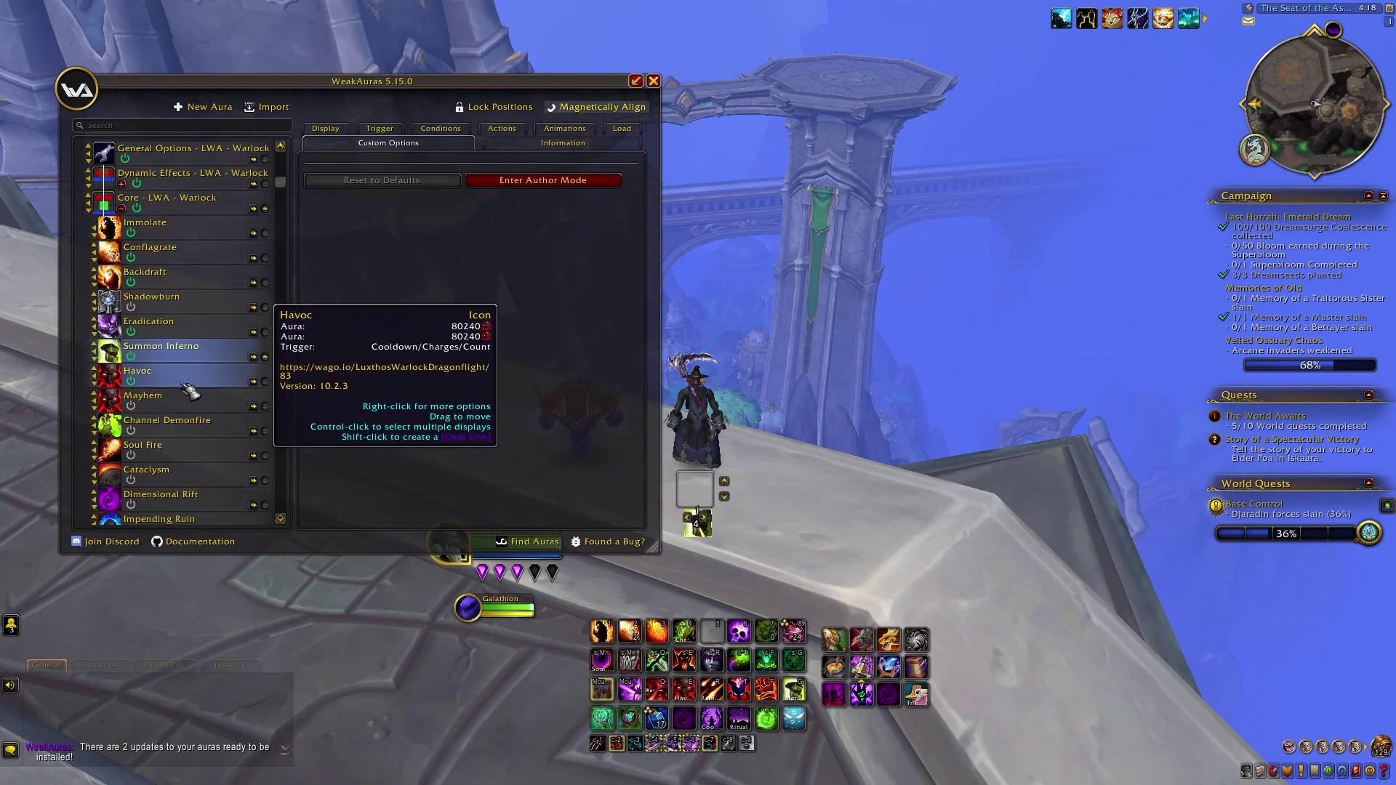
{"action": "scroll", "coordinate": [188, 392], "scroll_direction": "up", "scroll_amount": 1}
{"action": "left_click_drag", "start_coordinate": [161, 282], "coordinate": [175, 361]}
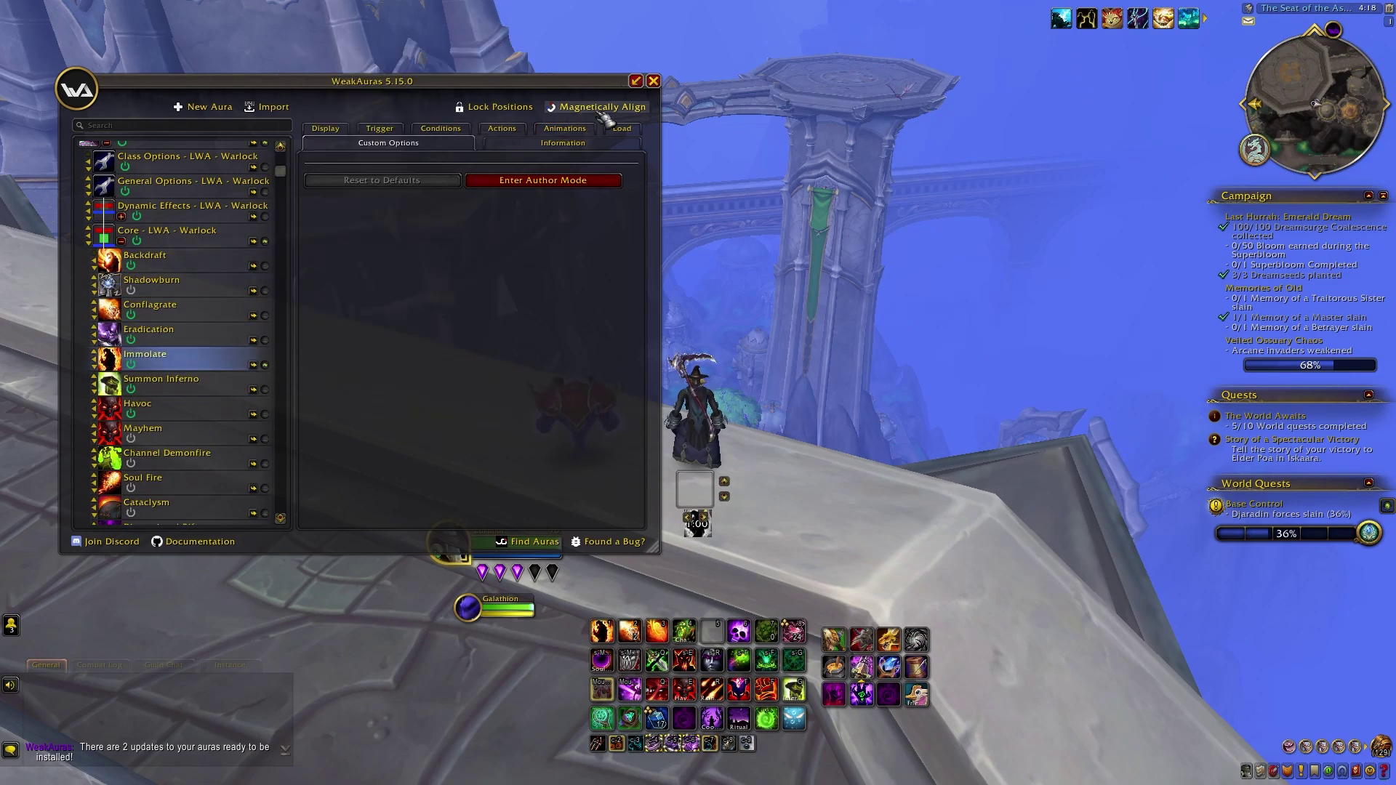
{"action": "left_click", "coordinate": [654, 80]}
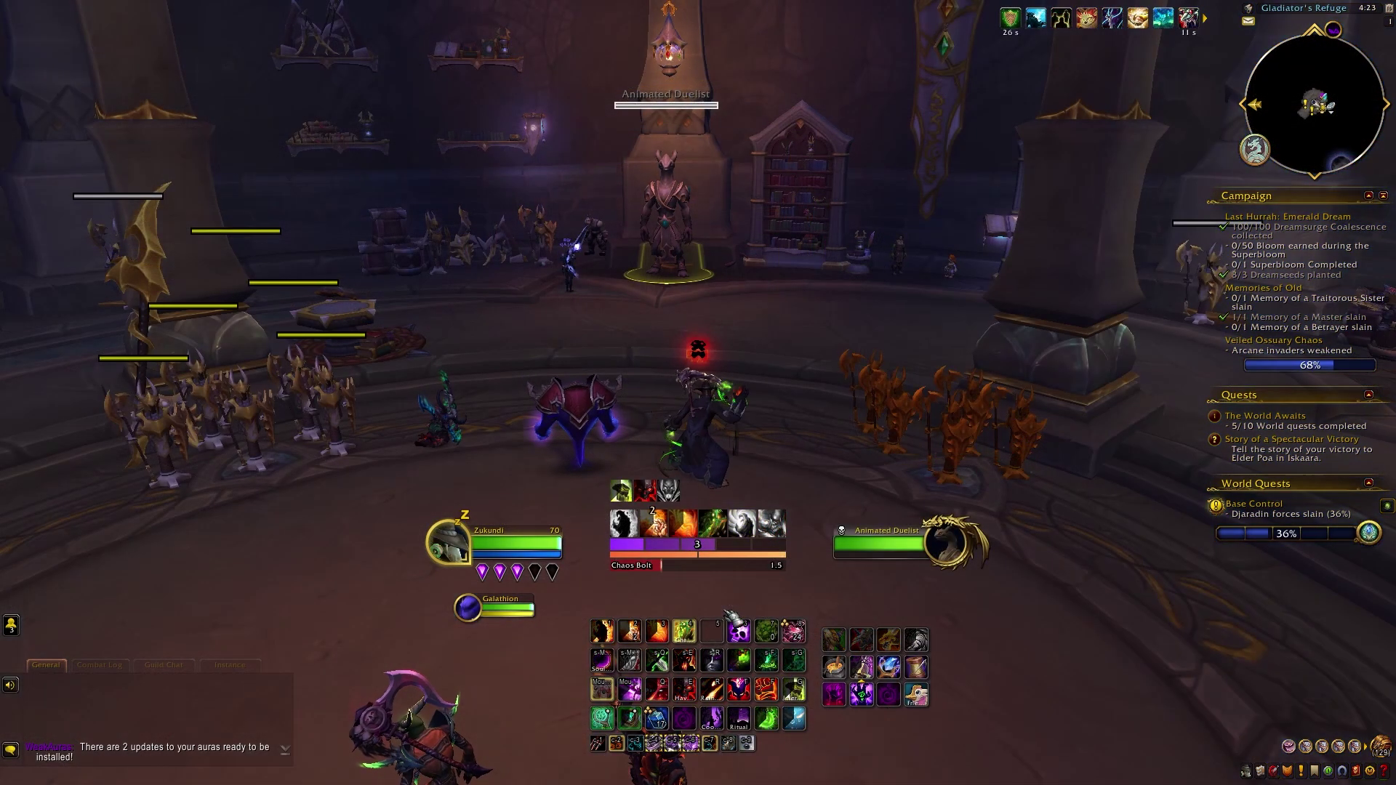
Step: Attack the Animated Duelist in Gladiator's Refuge with core Warlock spells such as Chaos Bolt and Incinerate to demonstrate the rearranged auras
{"action": "key", "text": "4"}
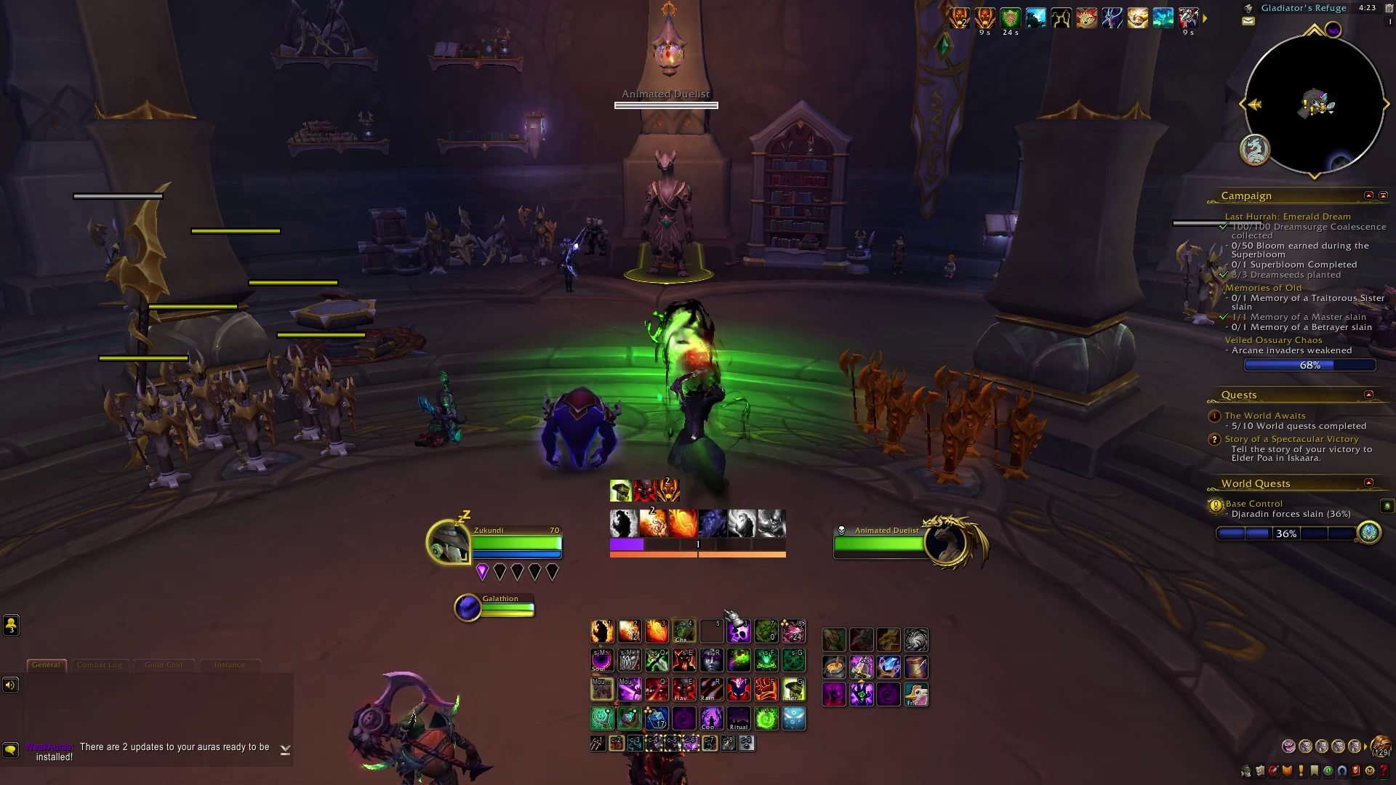
{"action": "key", "text": "2"}
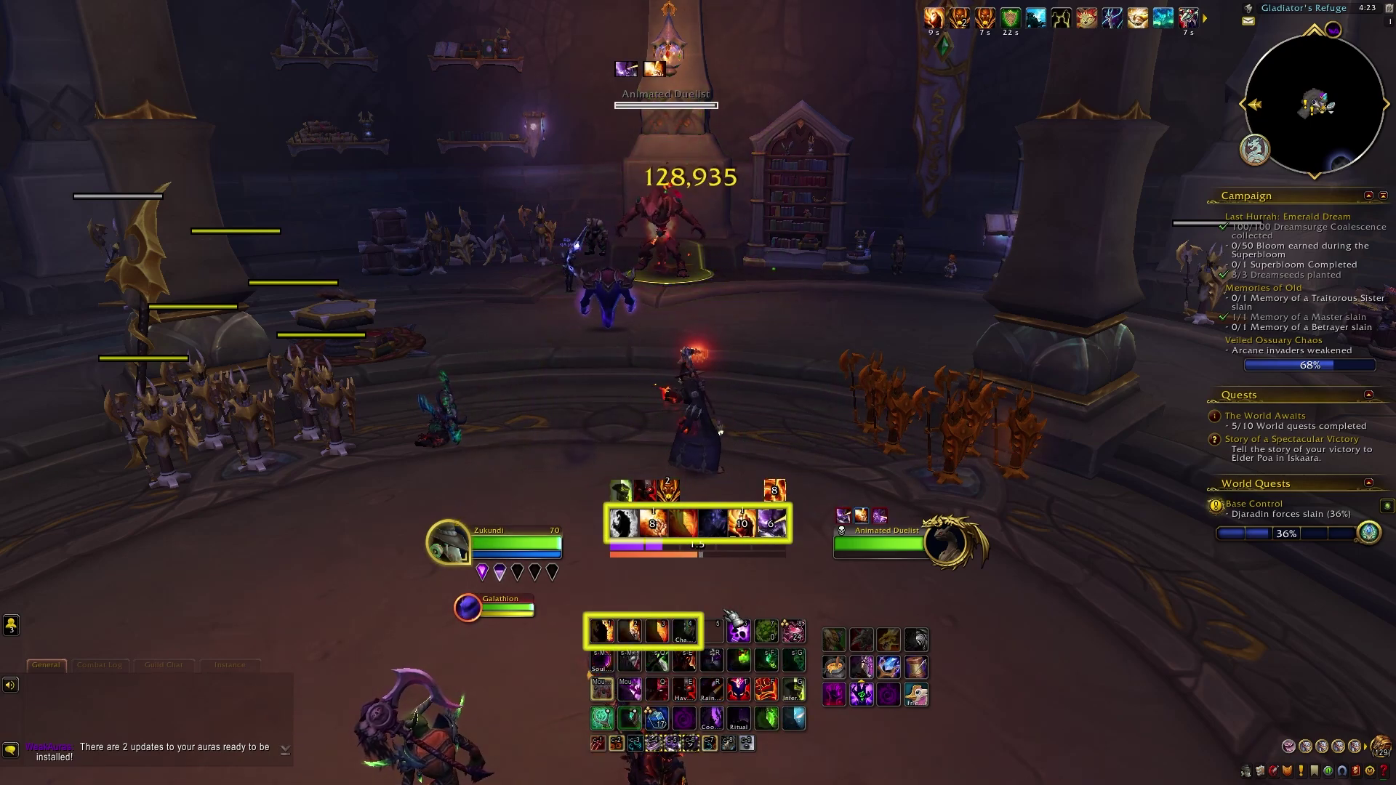
{"action": "key", "text": "3"}
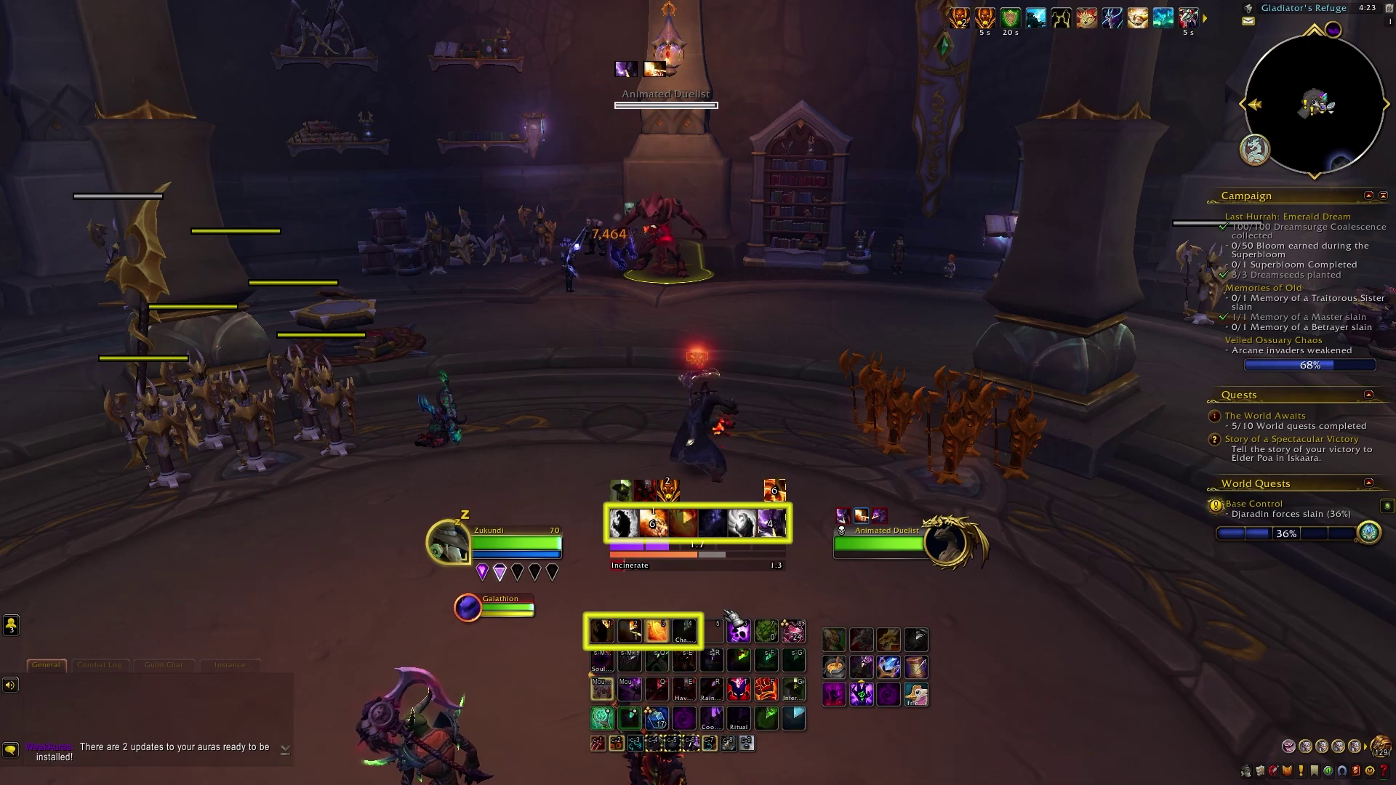
{"action": "key", "text": "1"}
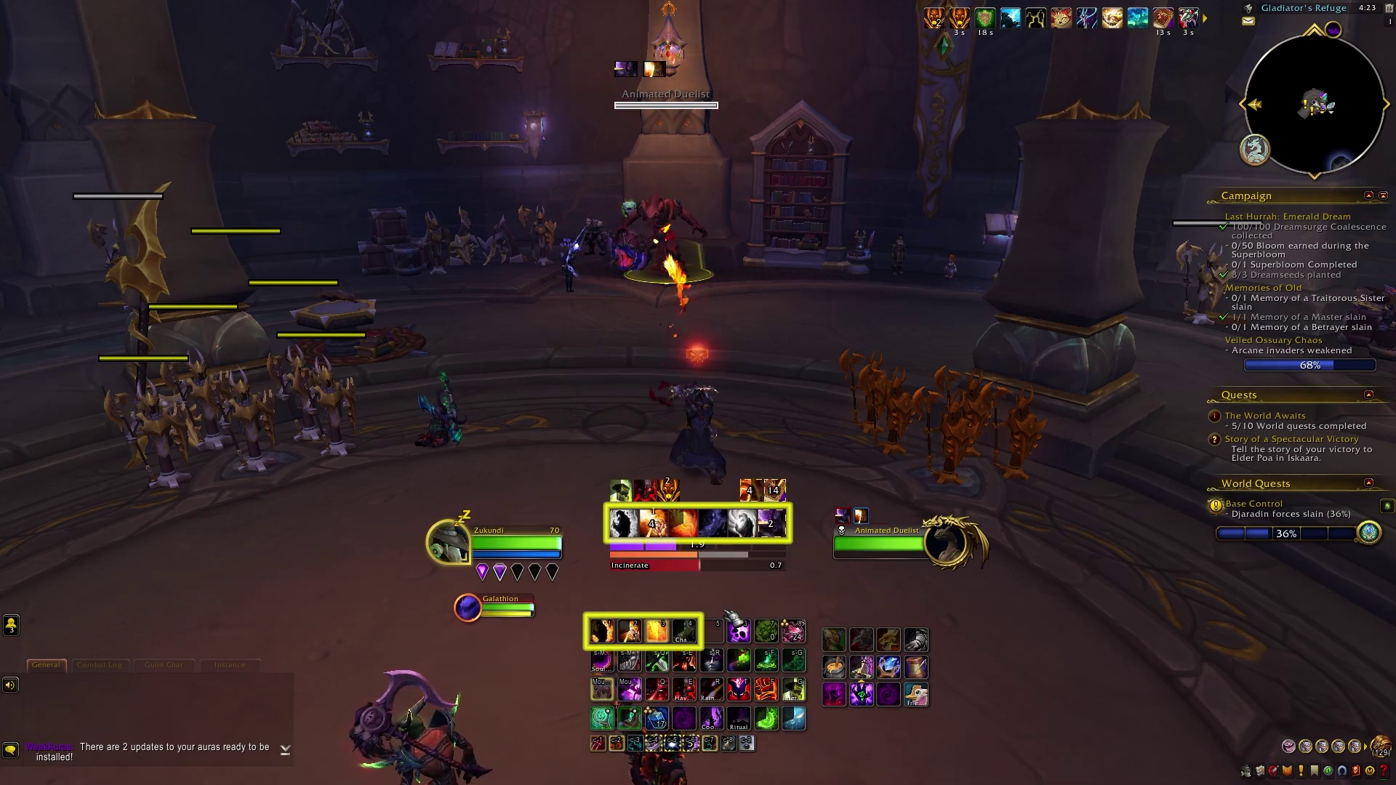
{"action": "key", "text": "1"}
{"action": "key", "text": "4"}
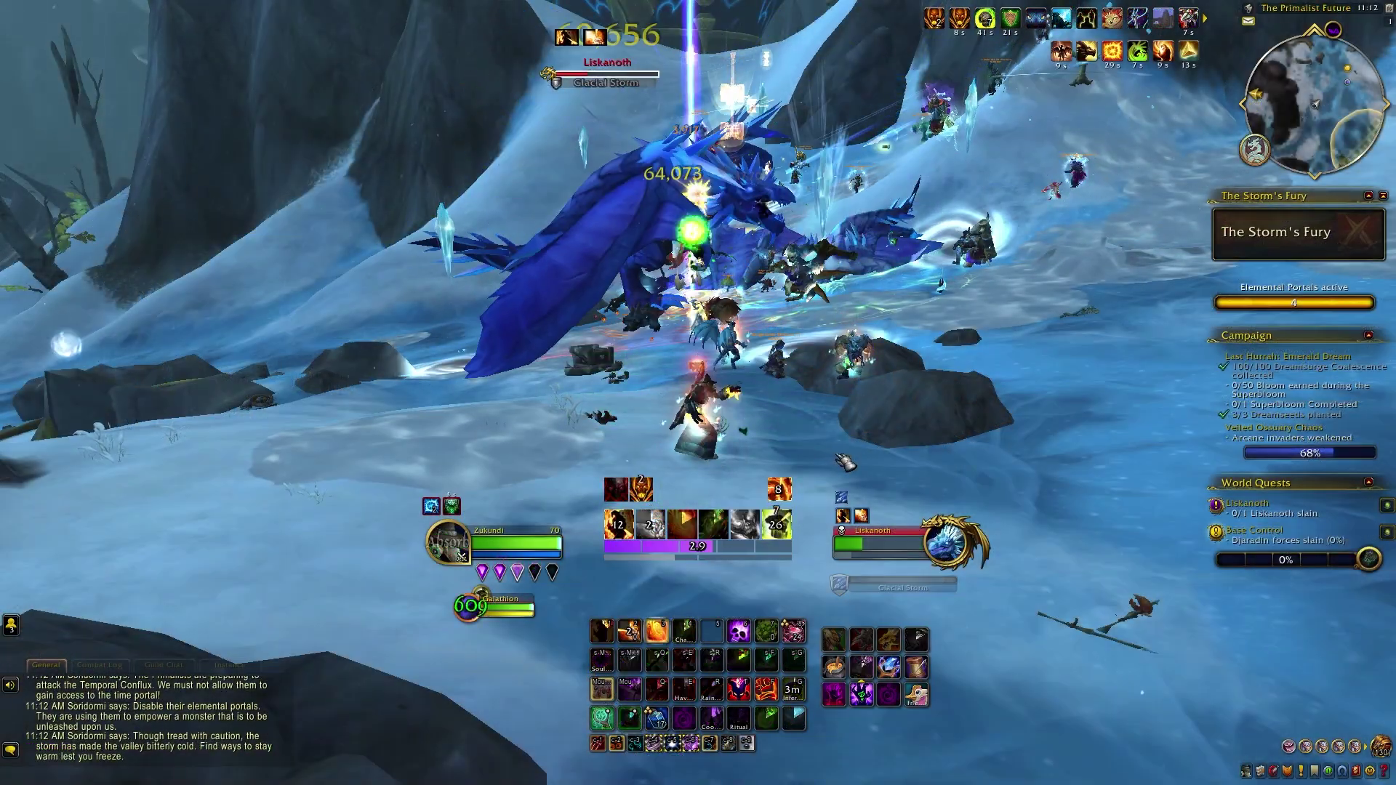
Step: Attack Liskanoth in The Primalist Future with core Warlock spells such as Chaos Bolt and Incinerate to demonstrate the auras
{"action": "key", "text": "2"}
{"action": "key", "text": "4"}
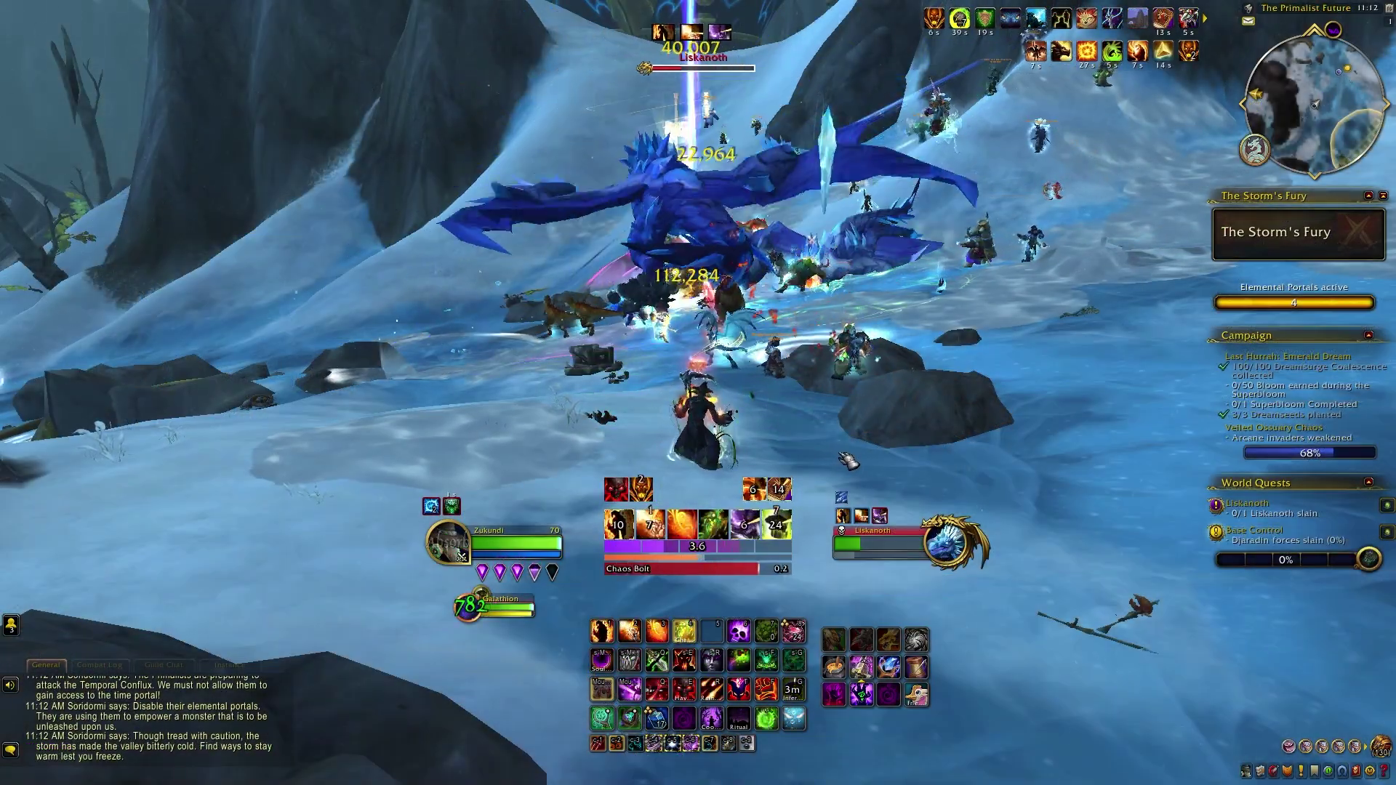
{"action": "key", "text": "3"}
{"action": "key", "text": "2"}
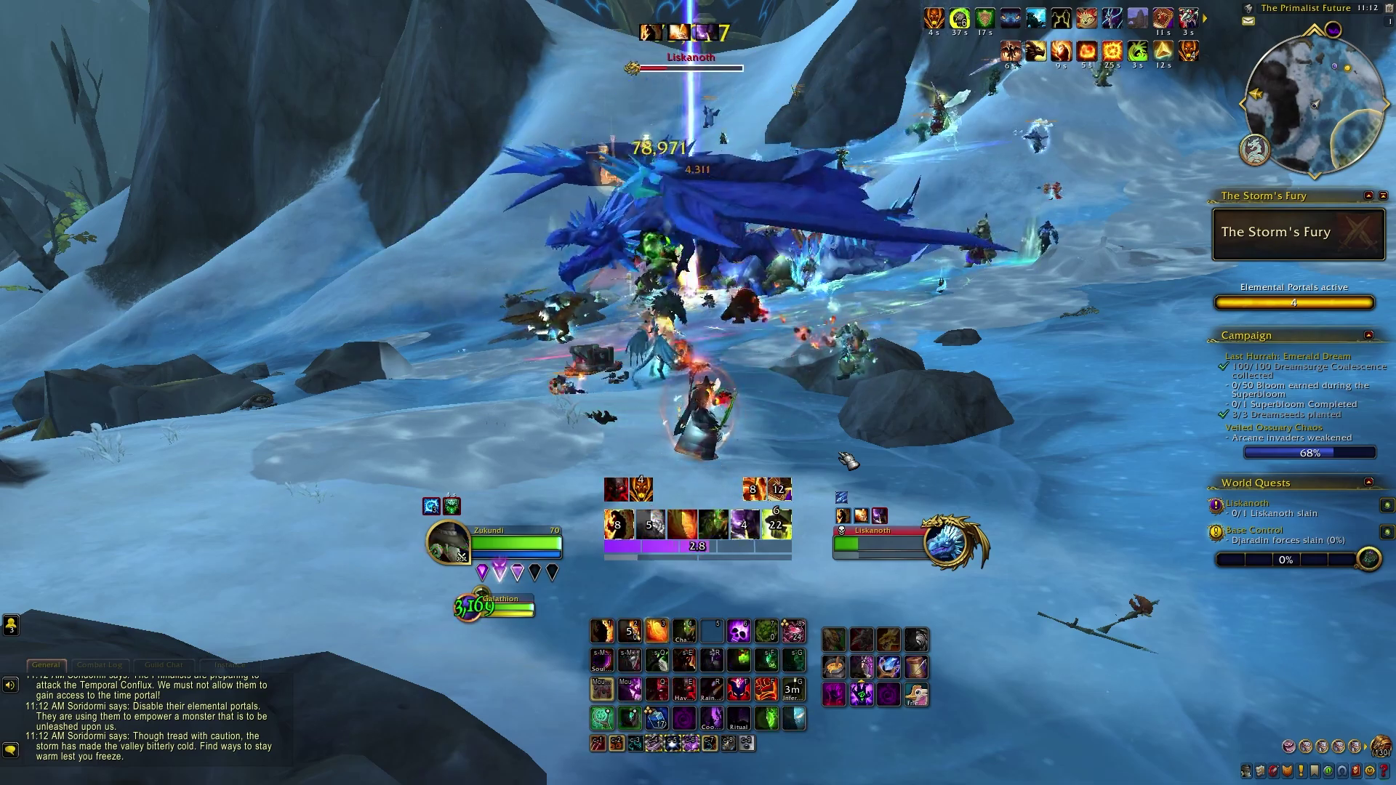
{"action": "key", "text": "3"}
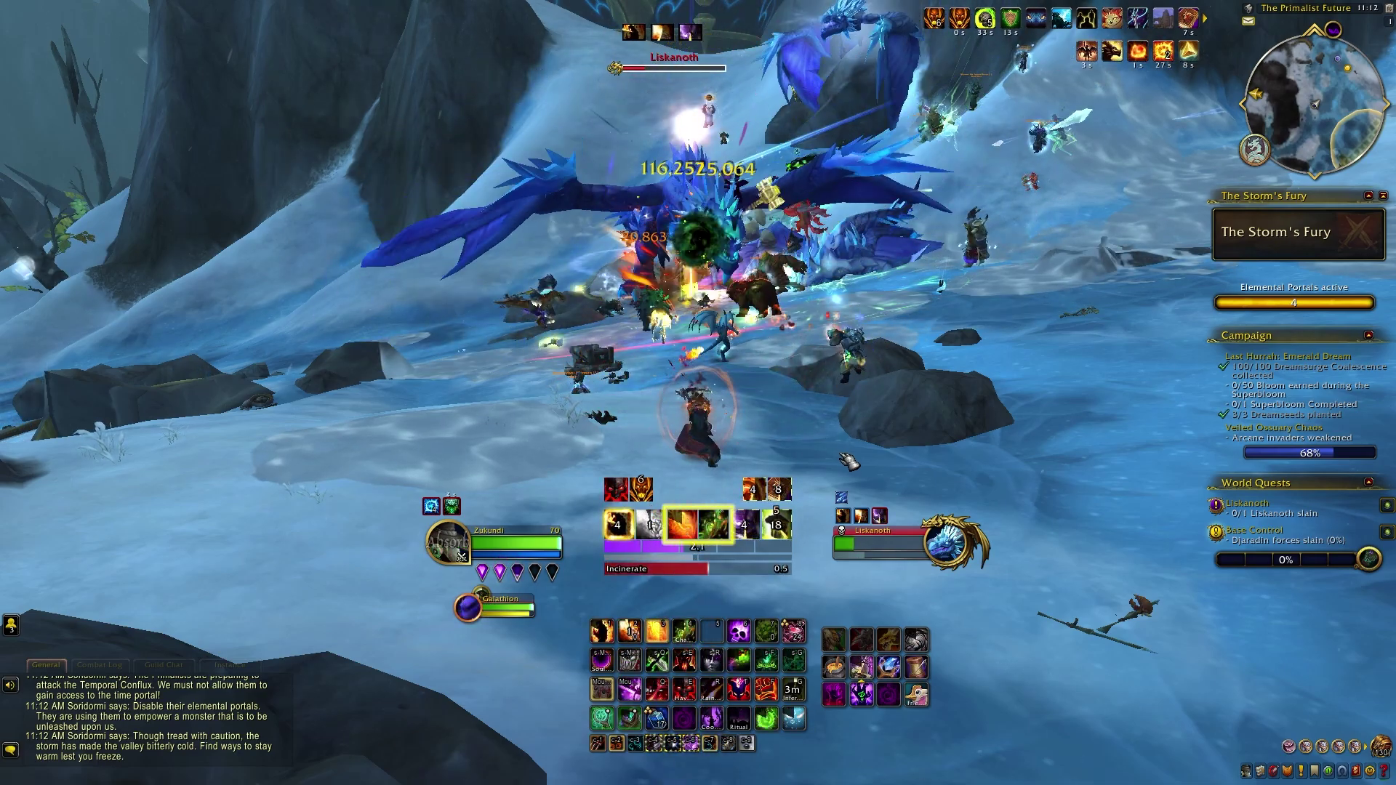
{"action": "key", "text": "2"}
{"action": "key", "text": "1"}
{"action": "key", "text": "3"}
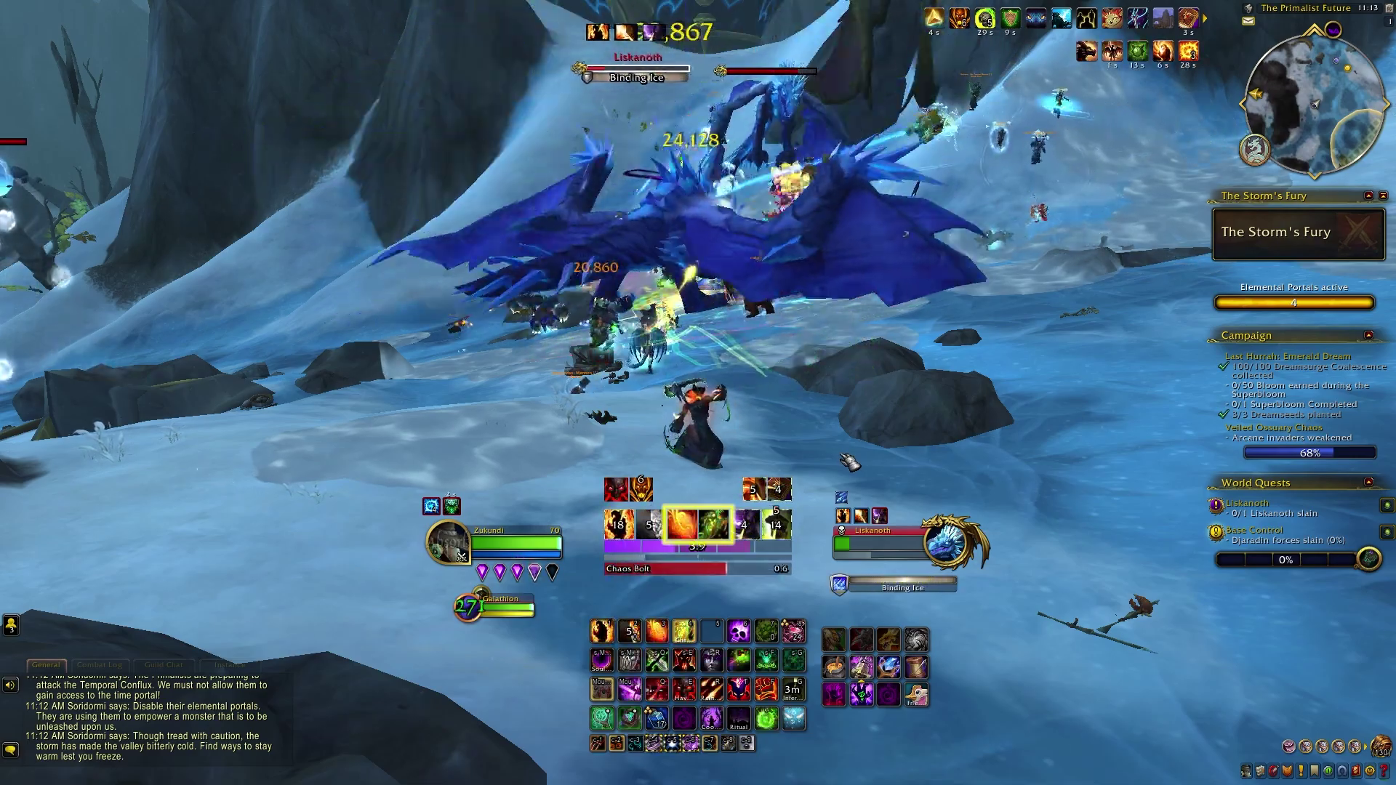
{"action": "key", "text": "3"}
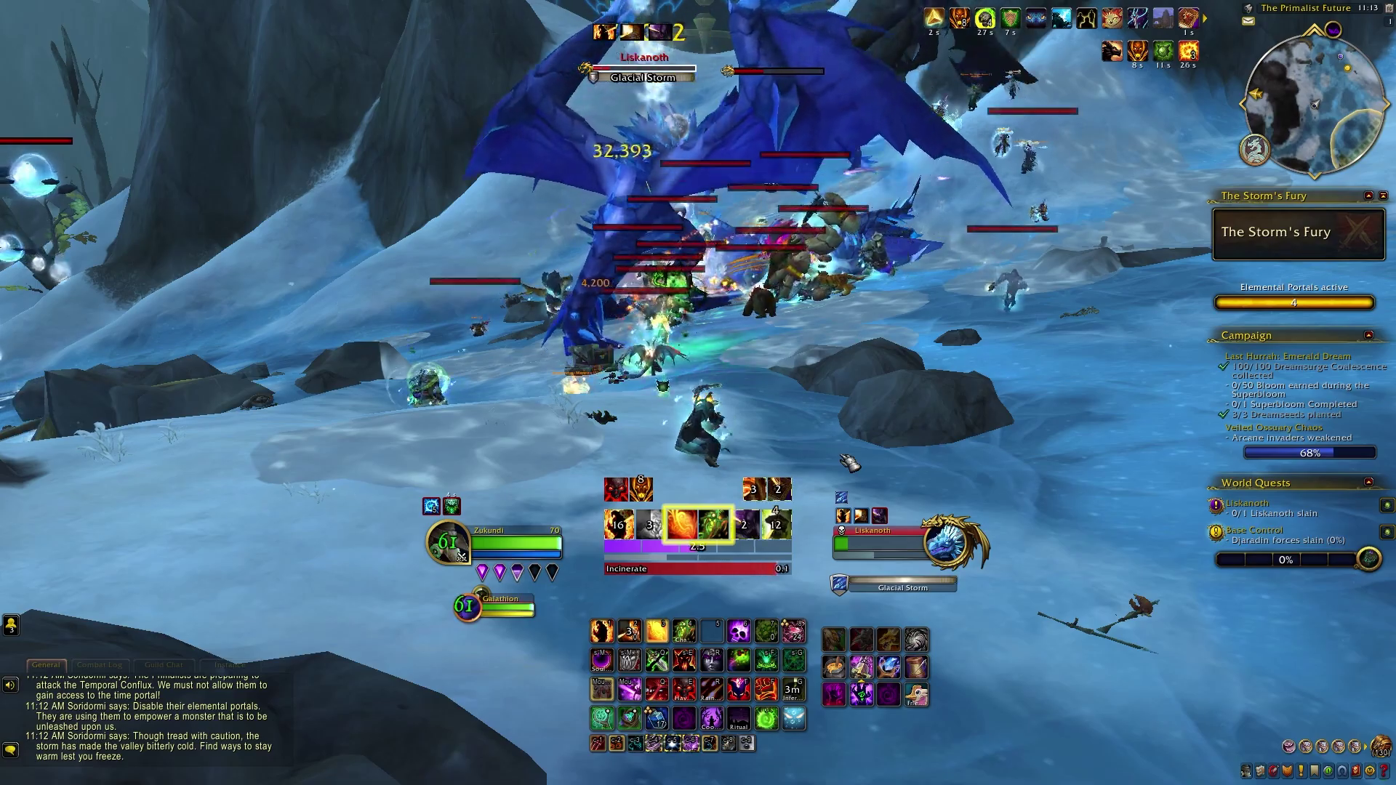
{"action": "key", "text": "3"}
{"action": "key", "text": "3"}
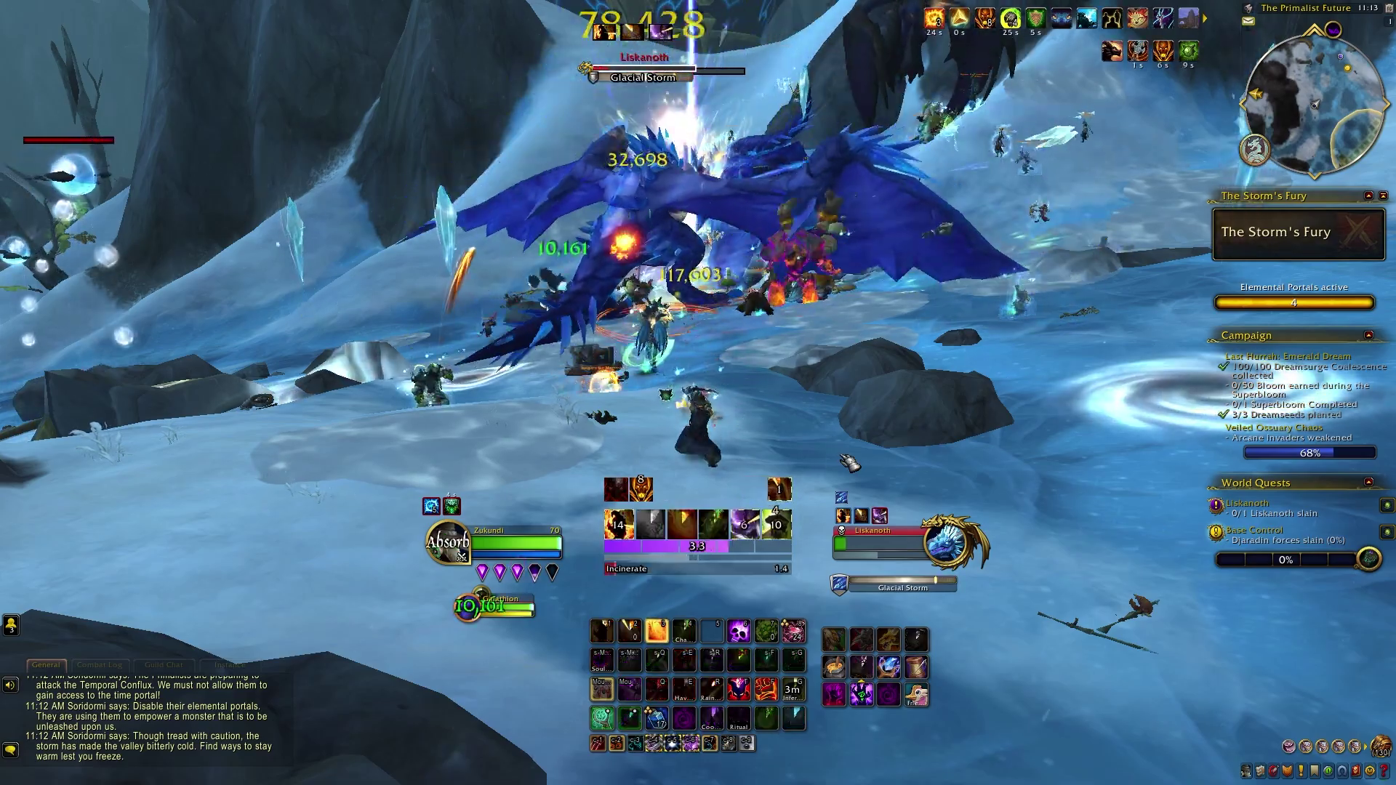
{"action": "key", "text": "2"}
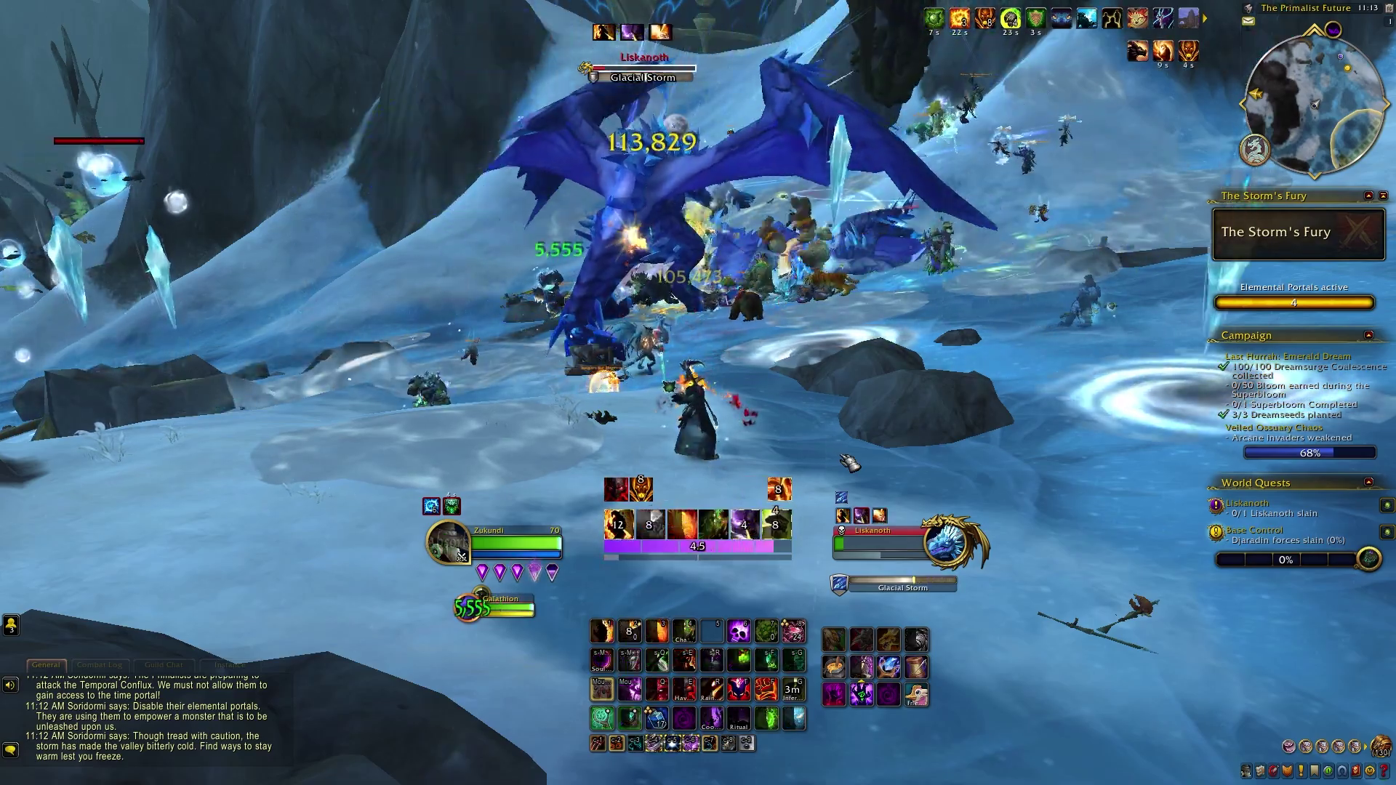
{"action": "key", "text": "4"}
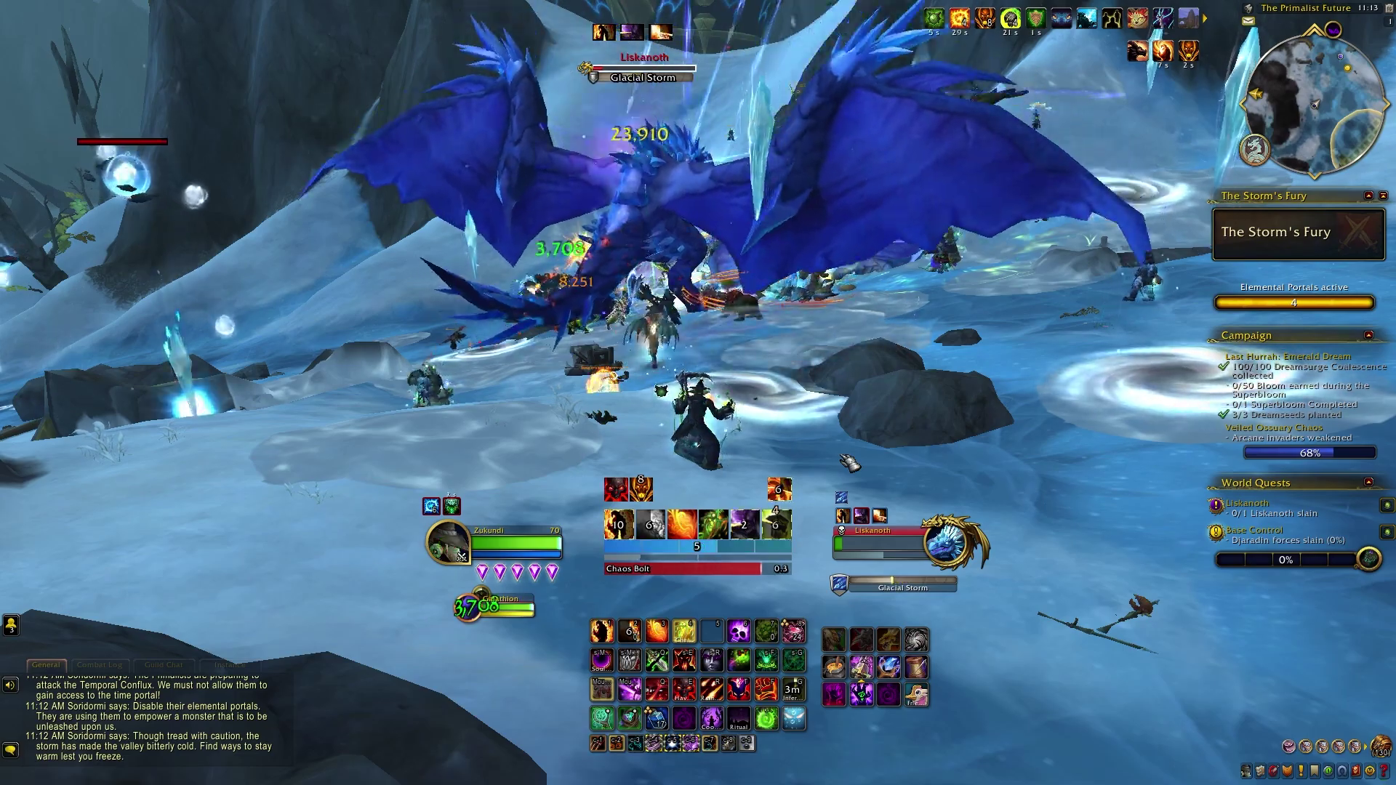
{"action": "key", "text": "2"}
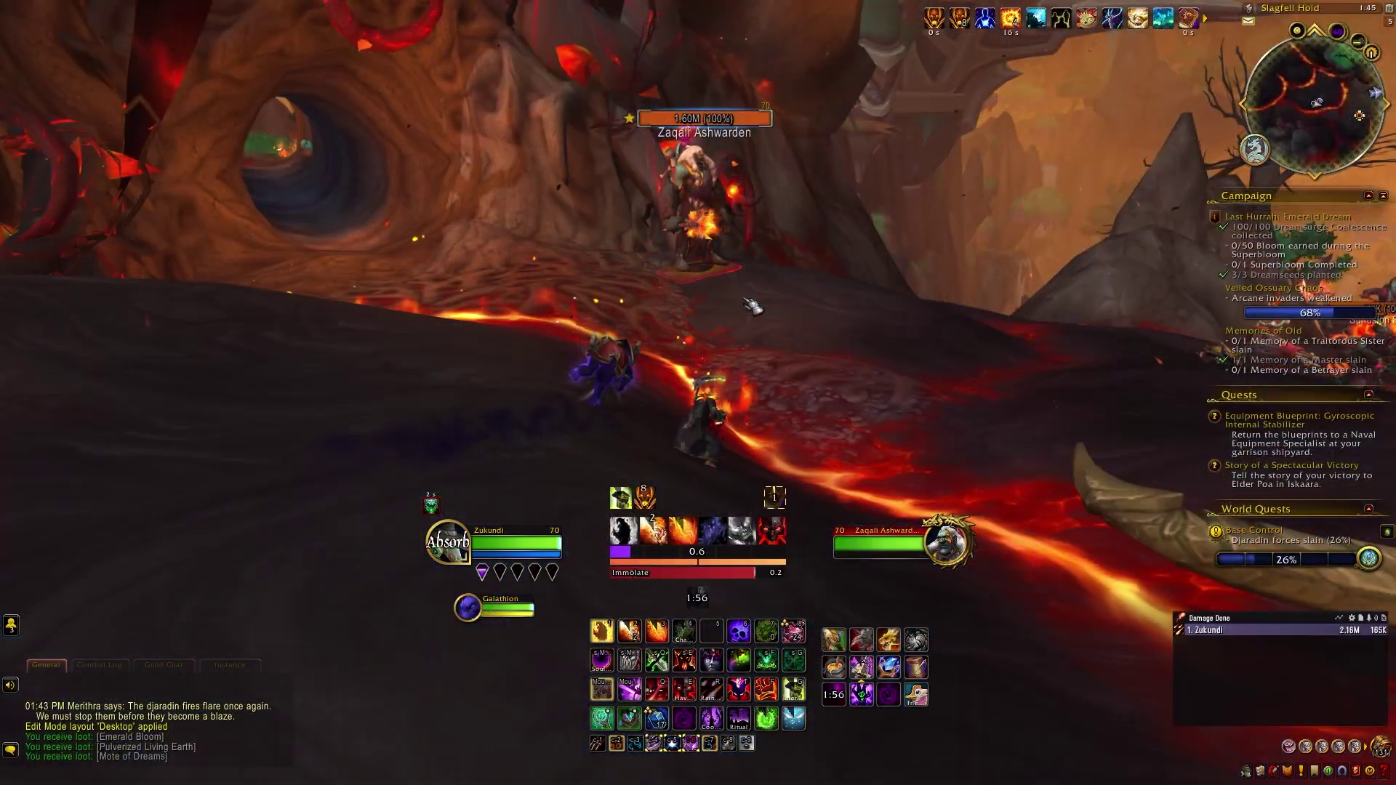
Step: Fight the Zaqali Ashwarden in Slagfell Hold with Immolate, Incinerate and Chaos Bolt, and summon an Infernal
{"action": "key", "text": "3"}
{"action": "key", "text": "3"}
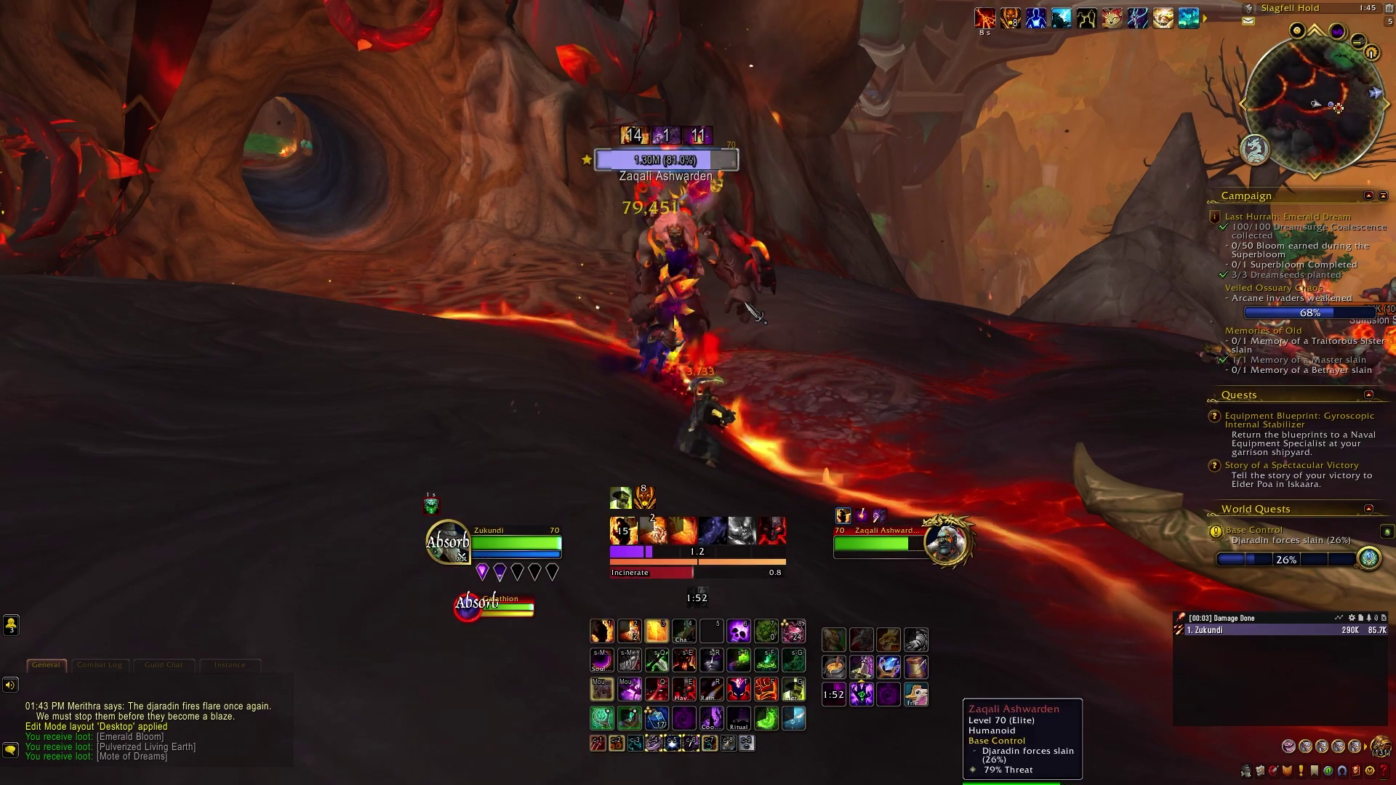
{"action": "key", "text": "3"}
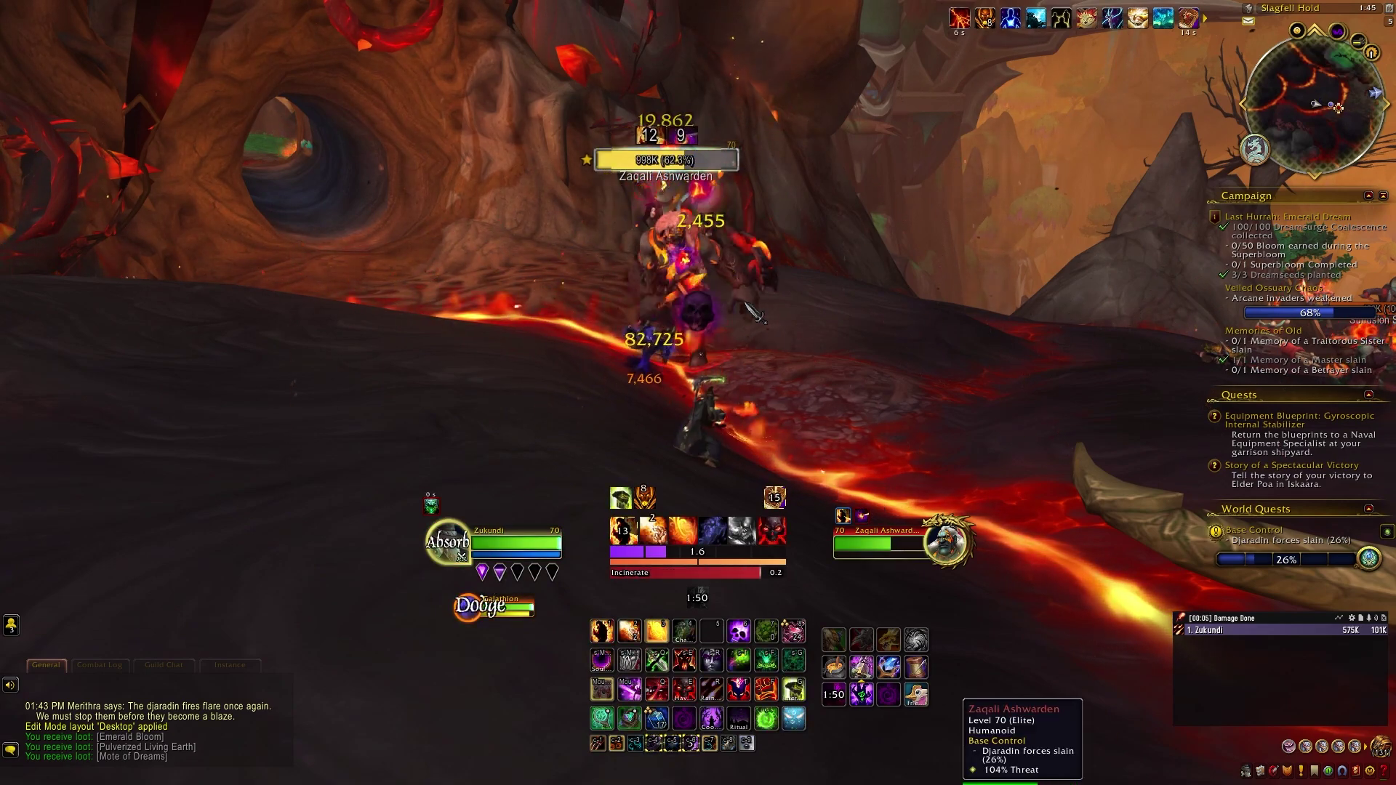
{"action": "key", "text": "2"}
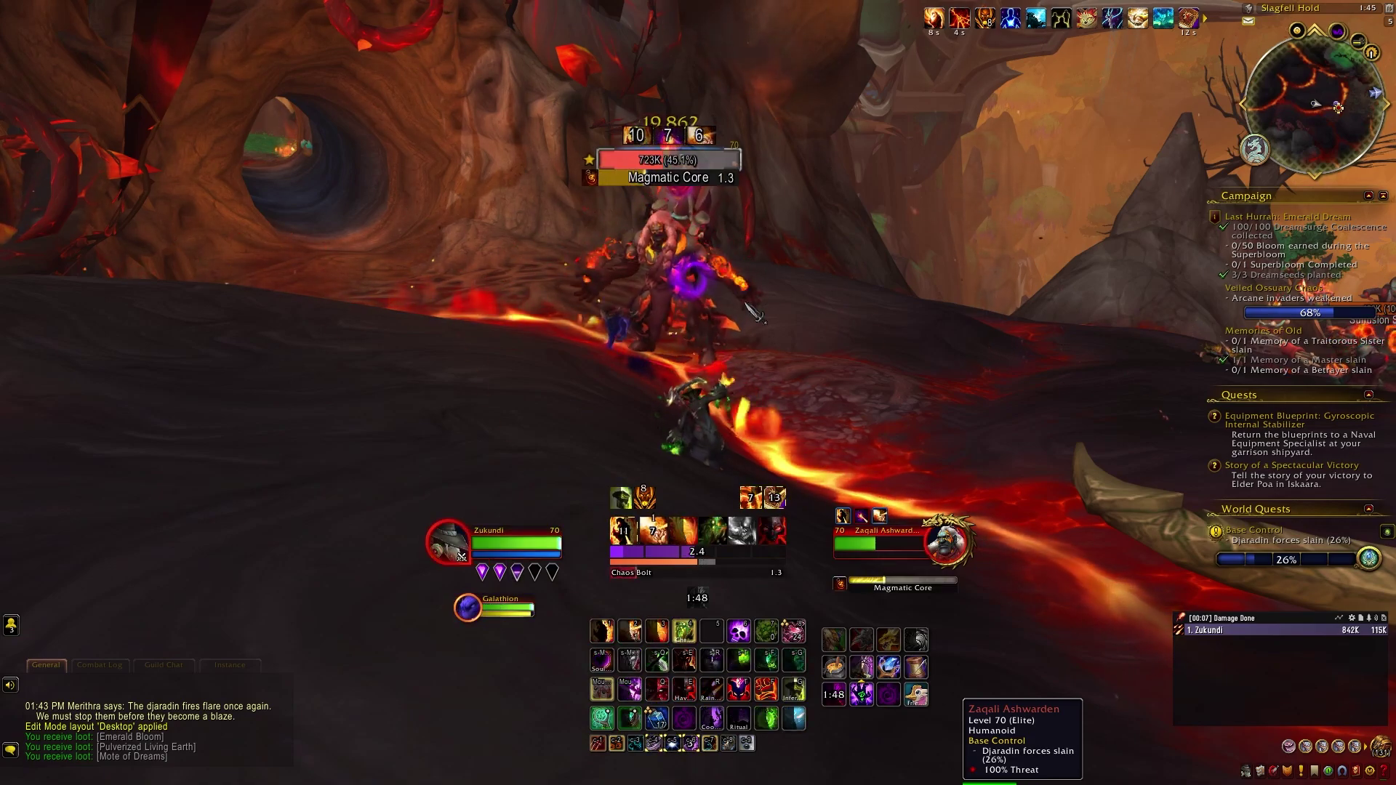
{"action": "key", "text": "a"}
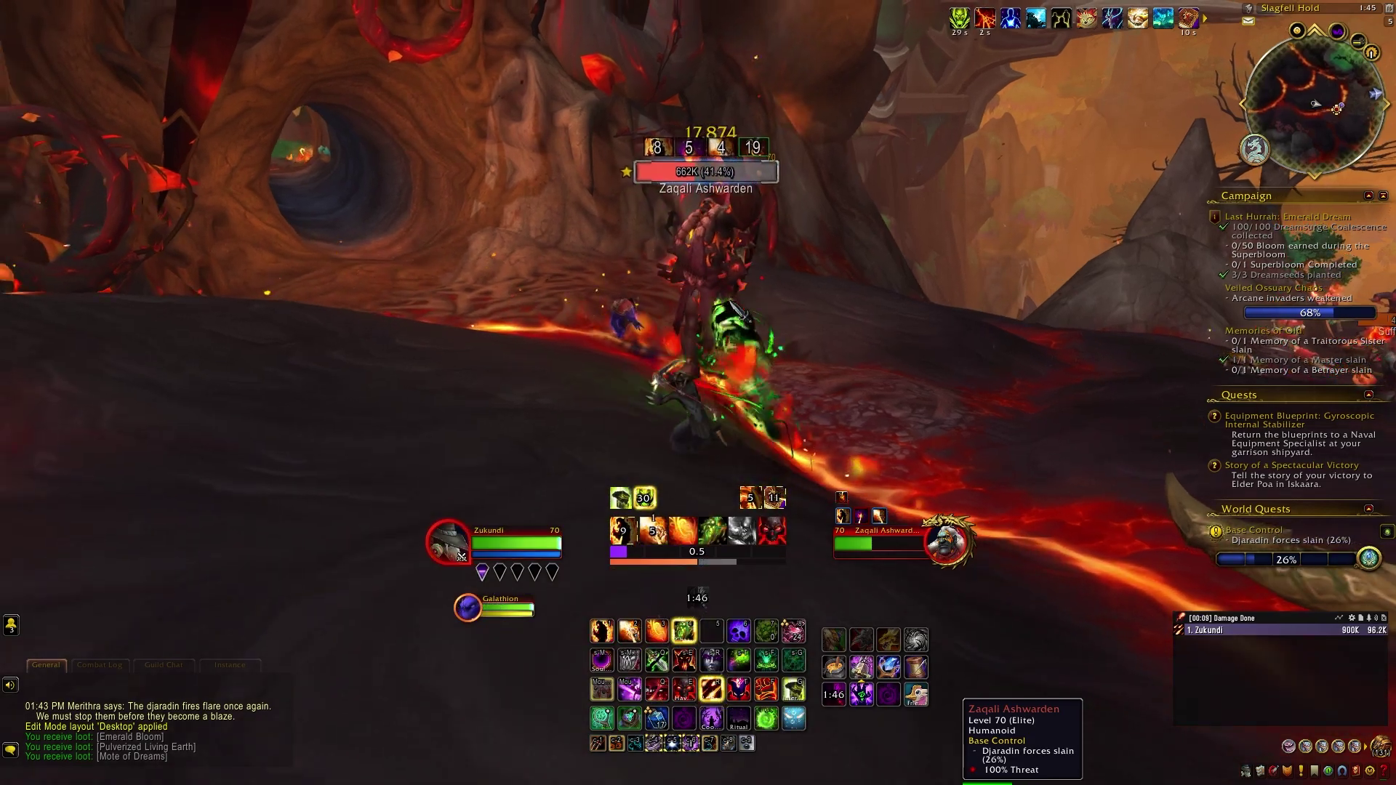
{"action": "key", "text": "4"}
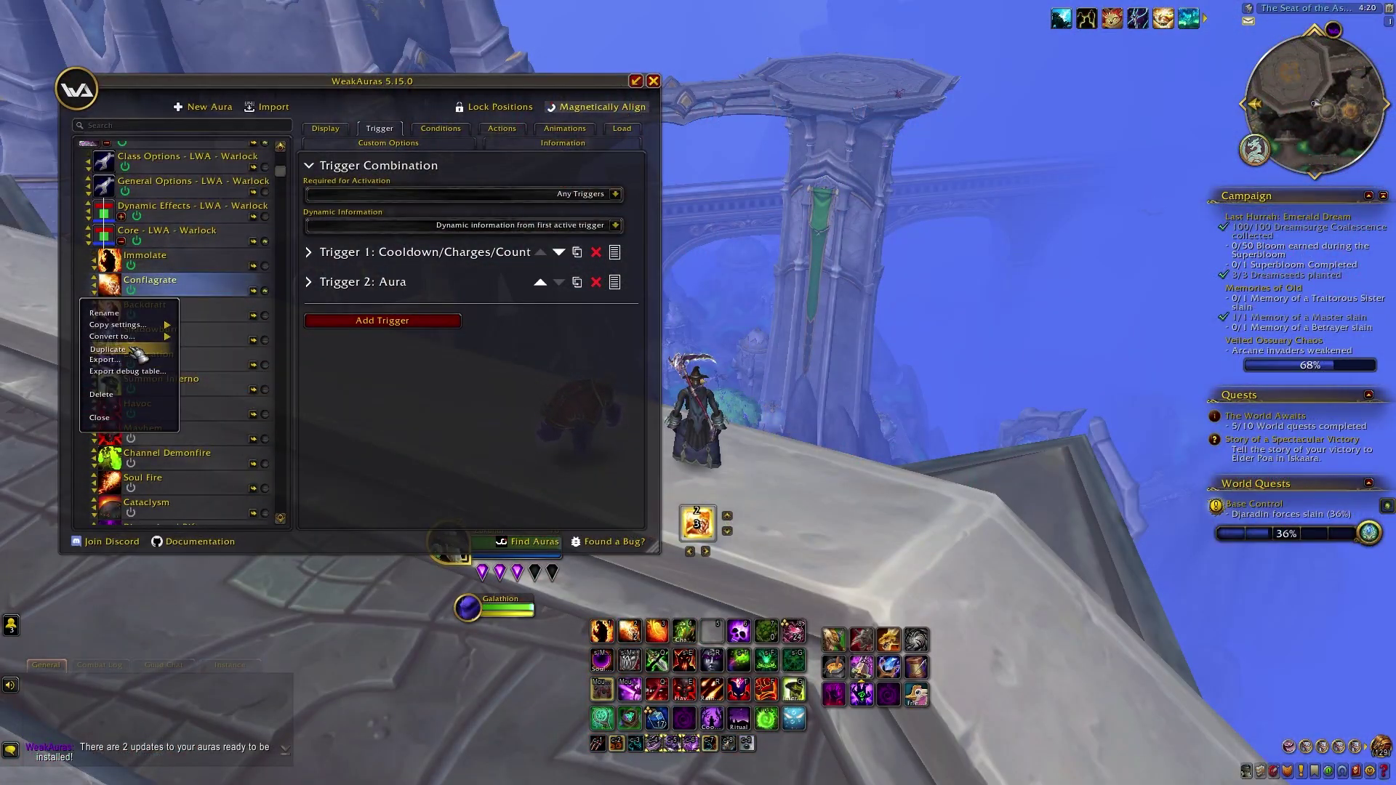
Step: Duplicate the Conflagrate aura as Incinerate and set its Spell Known load condition to 29722 (Incinerate)
{"action": "left_click", "coordinate": [136, 352]}
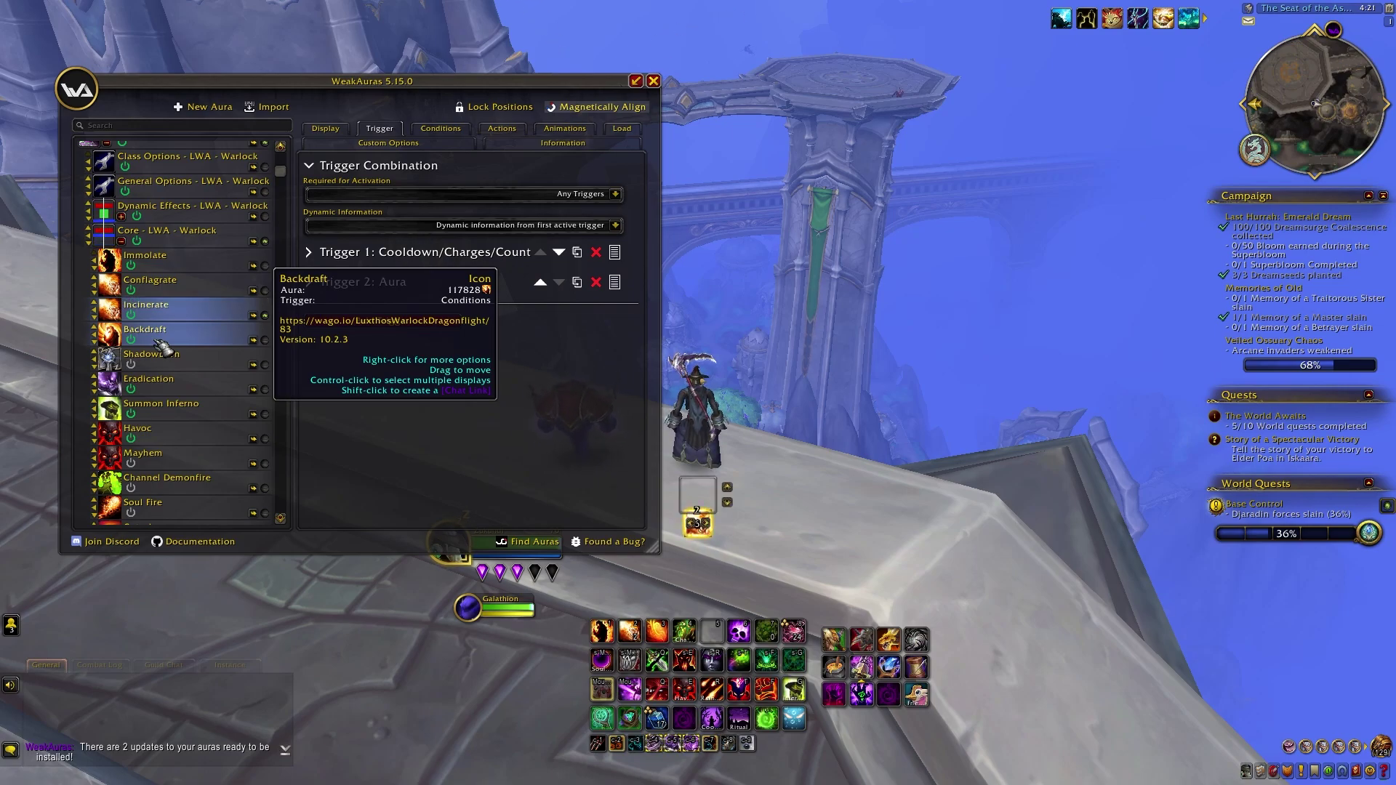
{"action": "left_click", "coordinate": [309, 251]}
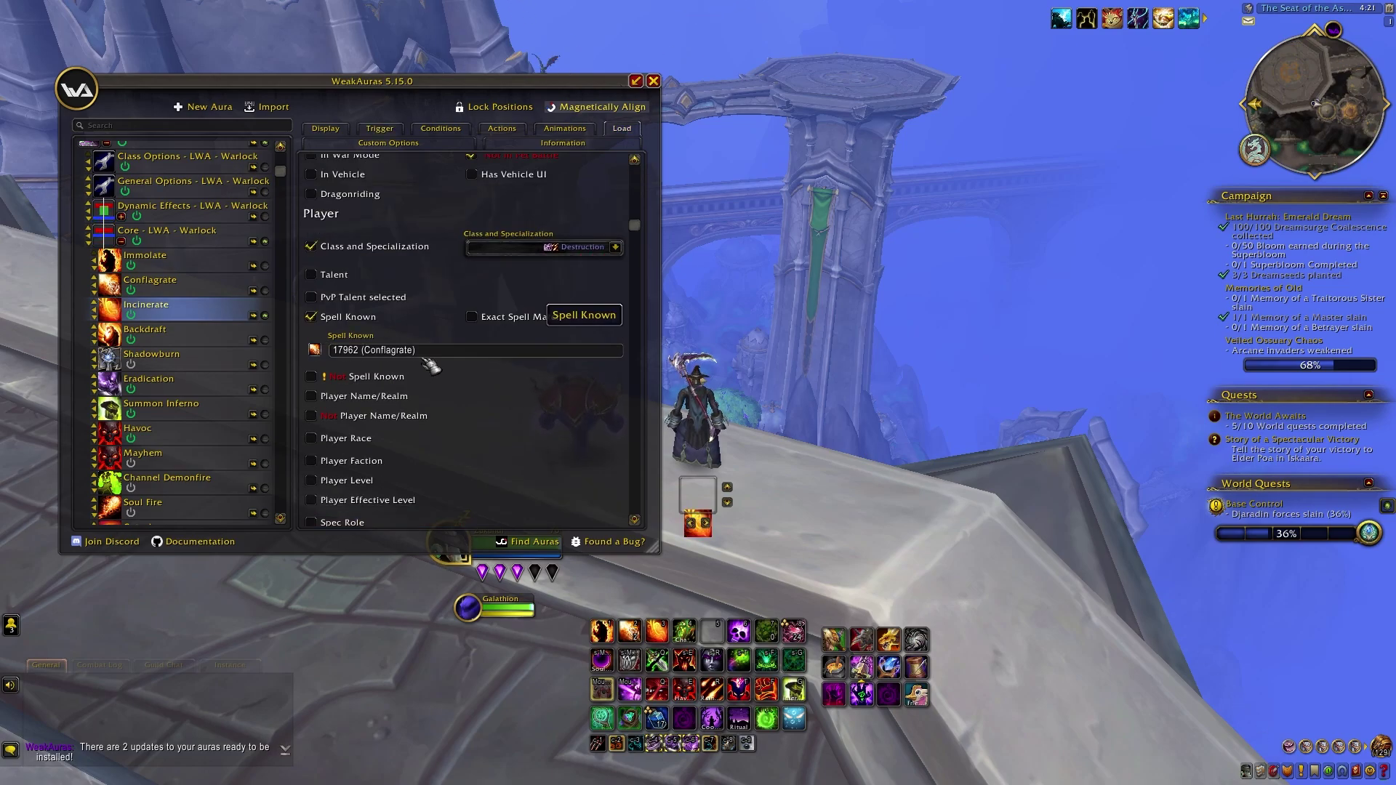
{"action": "left_click_drag", "start_coordinate": [416, 354], "coordinate": [310, 354]}
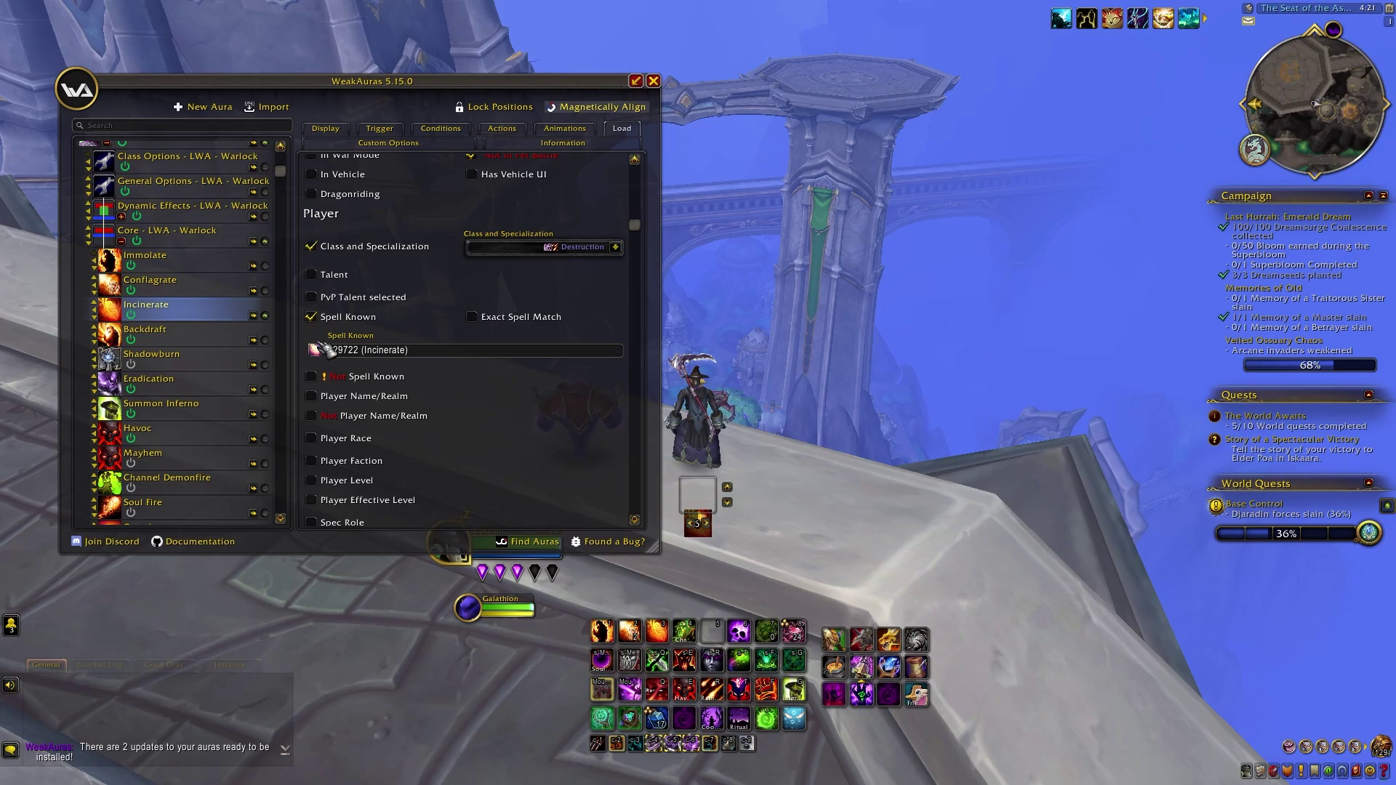
Step: Delete the seventh condition, Glow 1 Visibility: ON with Glow 1 Type: Proc, from the Incinerate aura
{"action": "left_click", "coordinate": [654, 81]}
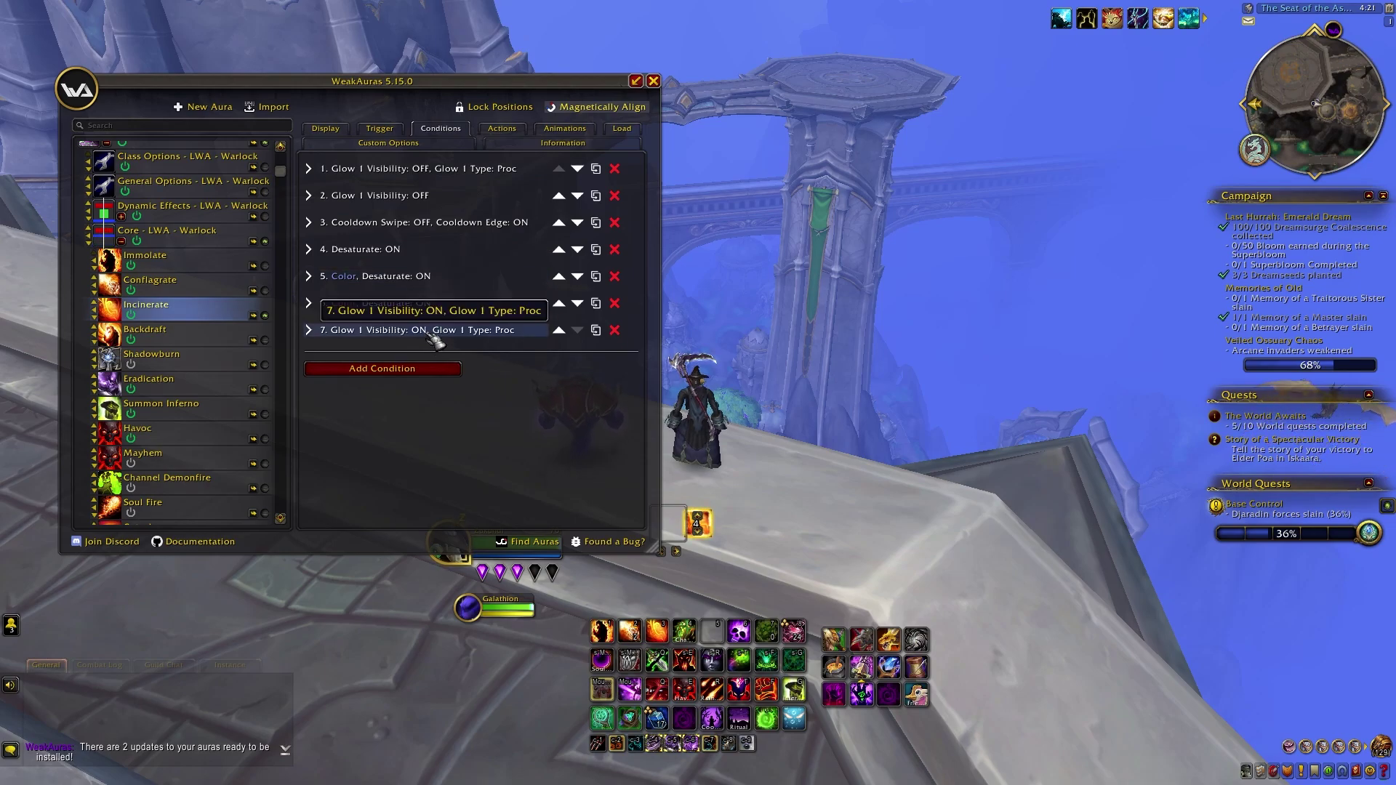
{"action": "left_click", "coordinate": [614, 330]}
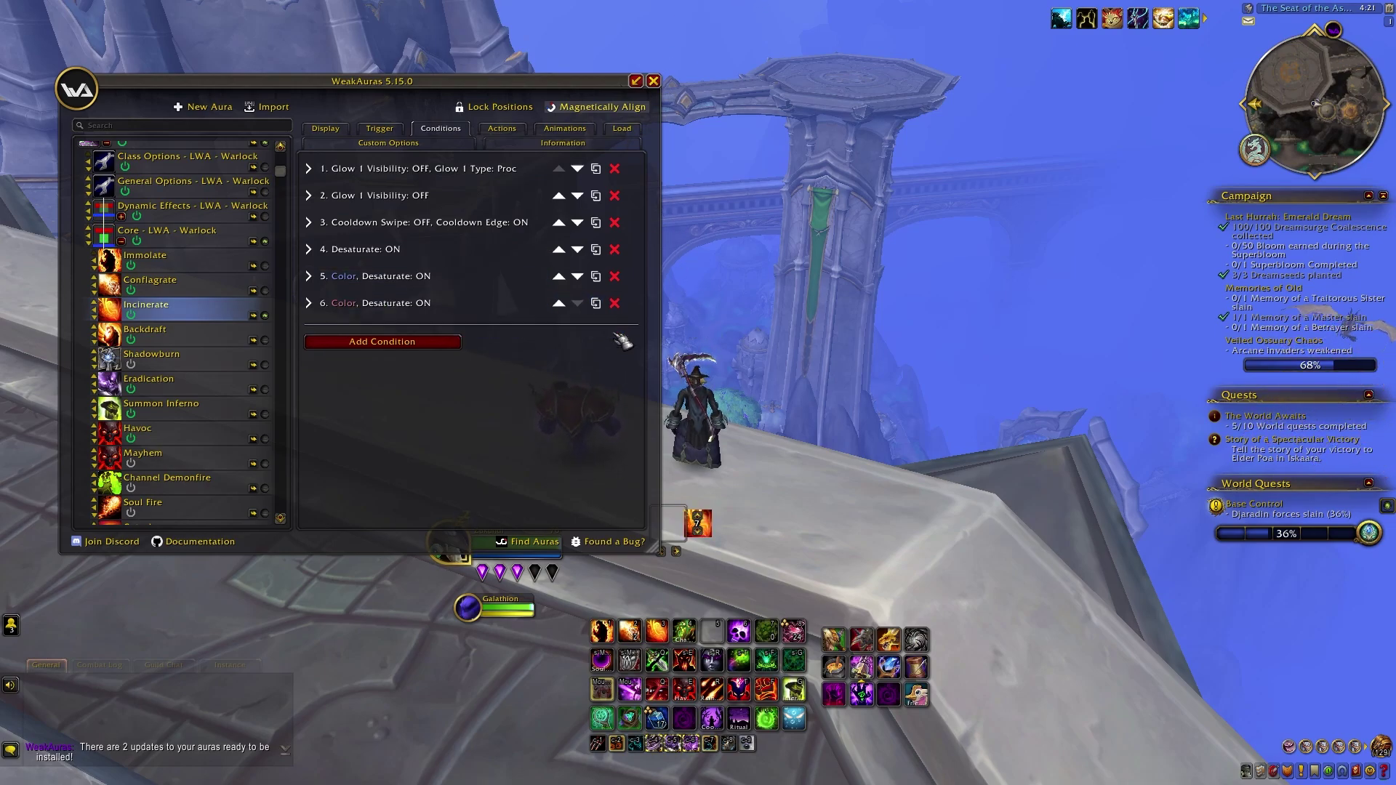
{"action": "left_click", "coordinate": [654, 81]}
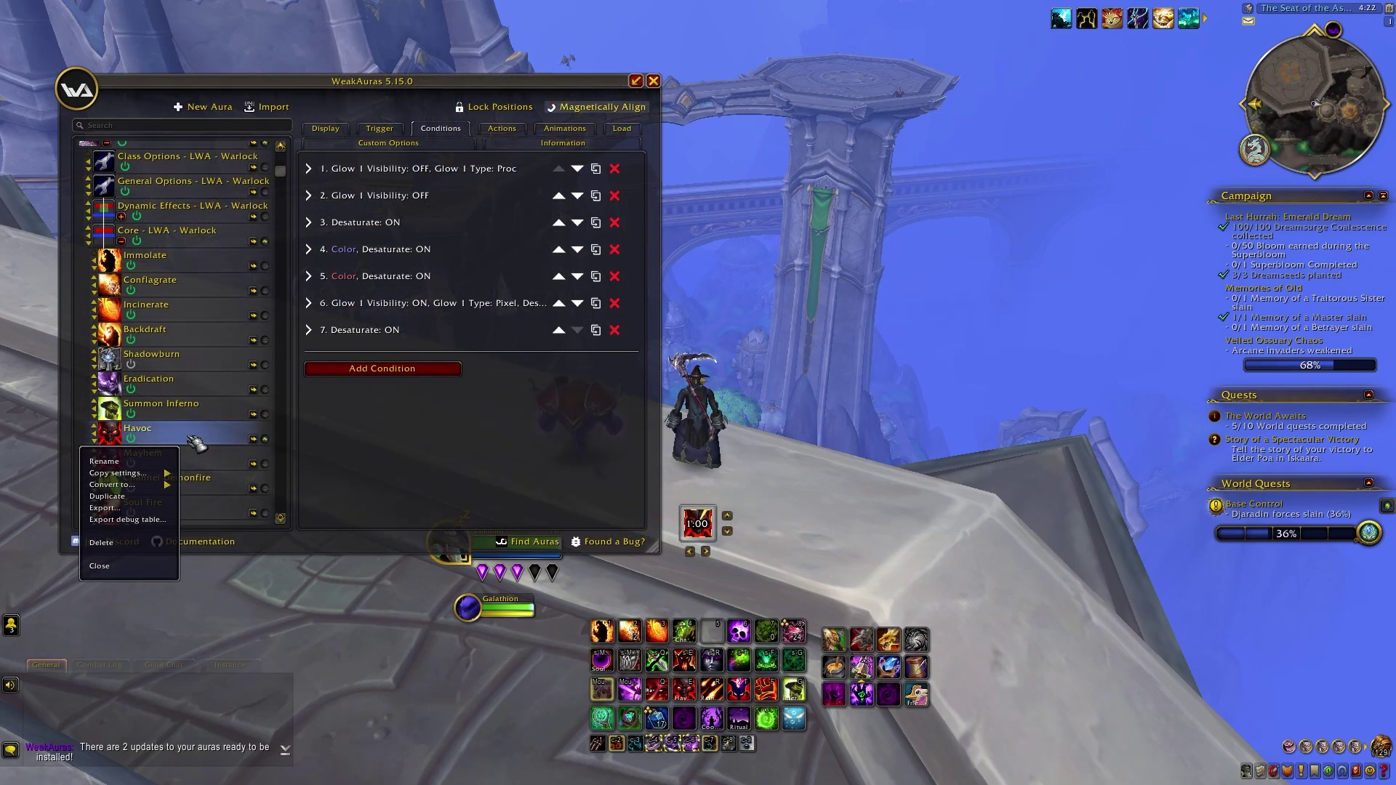
Step: Duplicate the Havoc aura as Chaos Bolt and set the aura name in its first trigger to Chaos Bolt
{"action": "left_click", "coordinate": [149, 498]}
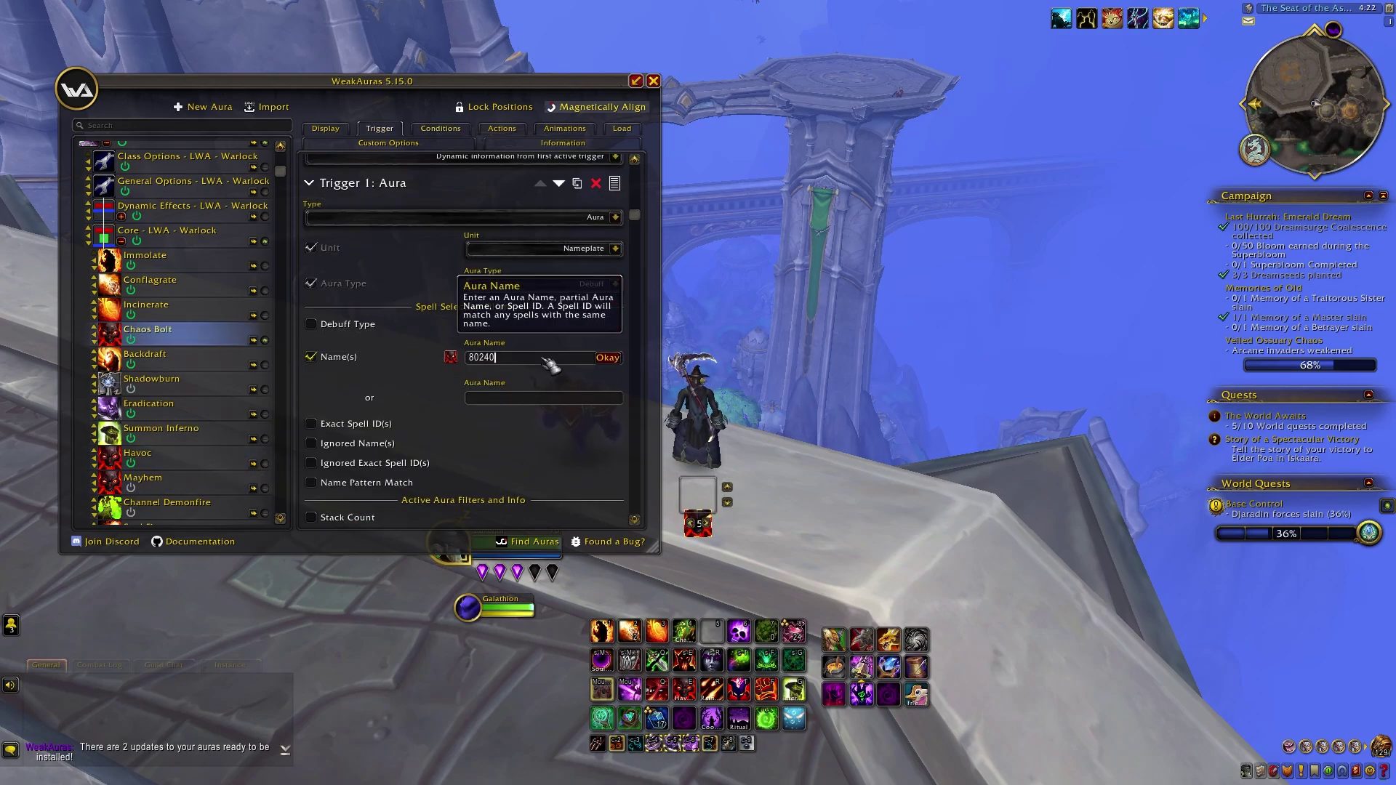
{"action": "left_click_drag", "start_coordinate": [543, 359], "coordinate": [443, 366]}
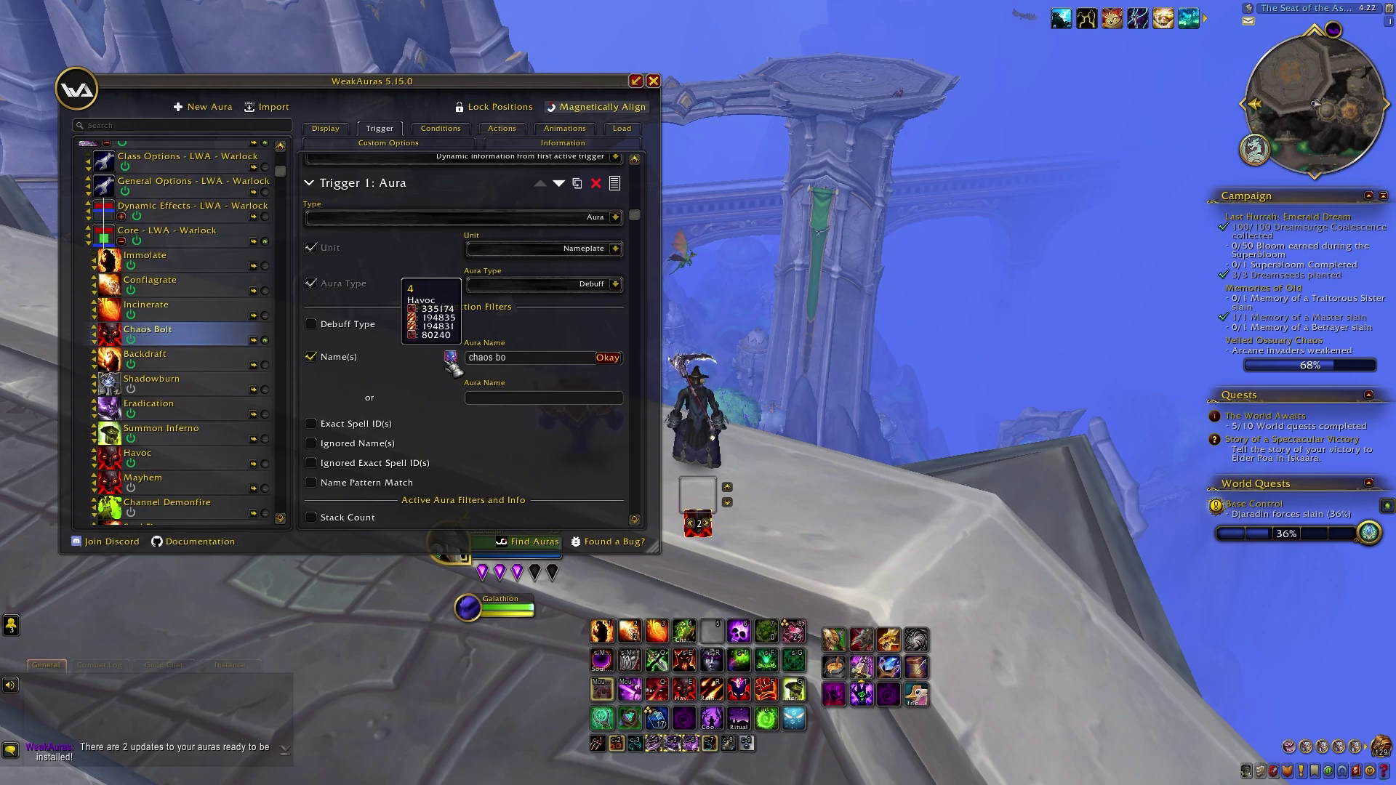
{"action": "key", "text": "Return"}
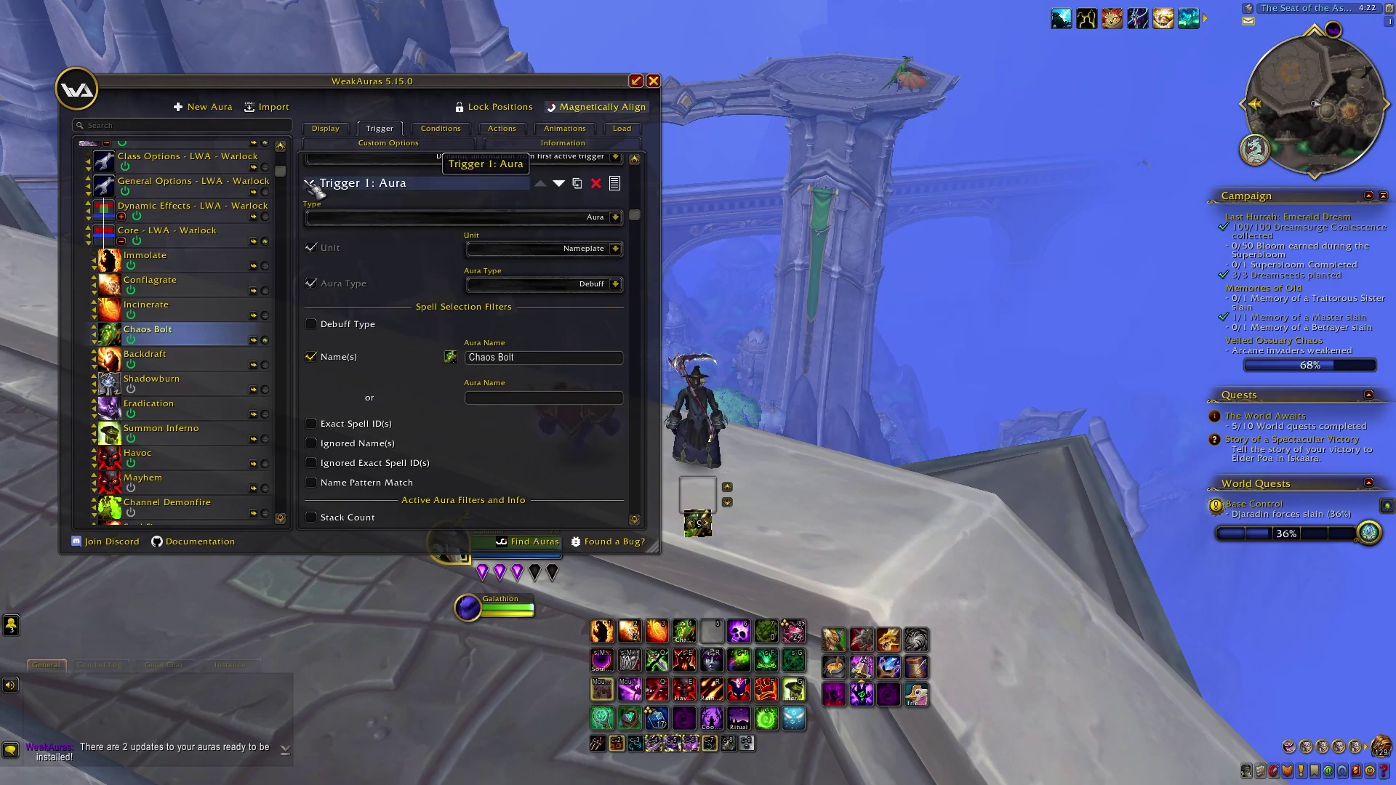
Step: Finish the Chaos Bolt aura's remaining triggers and set its Spell Known load condition to 116858 (Chaos Bolt)
{"action": "left_click", "coordinate": [315, 185]}
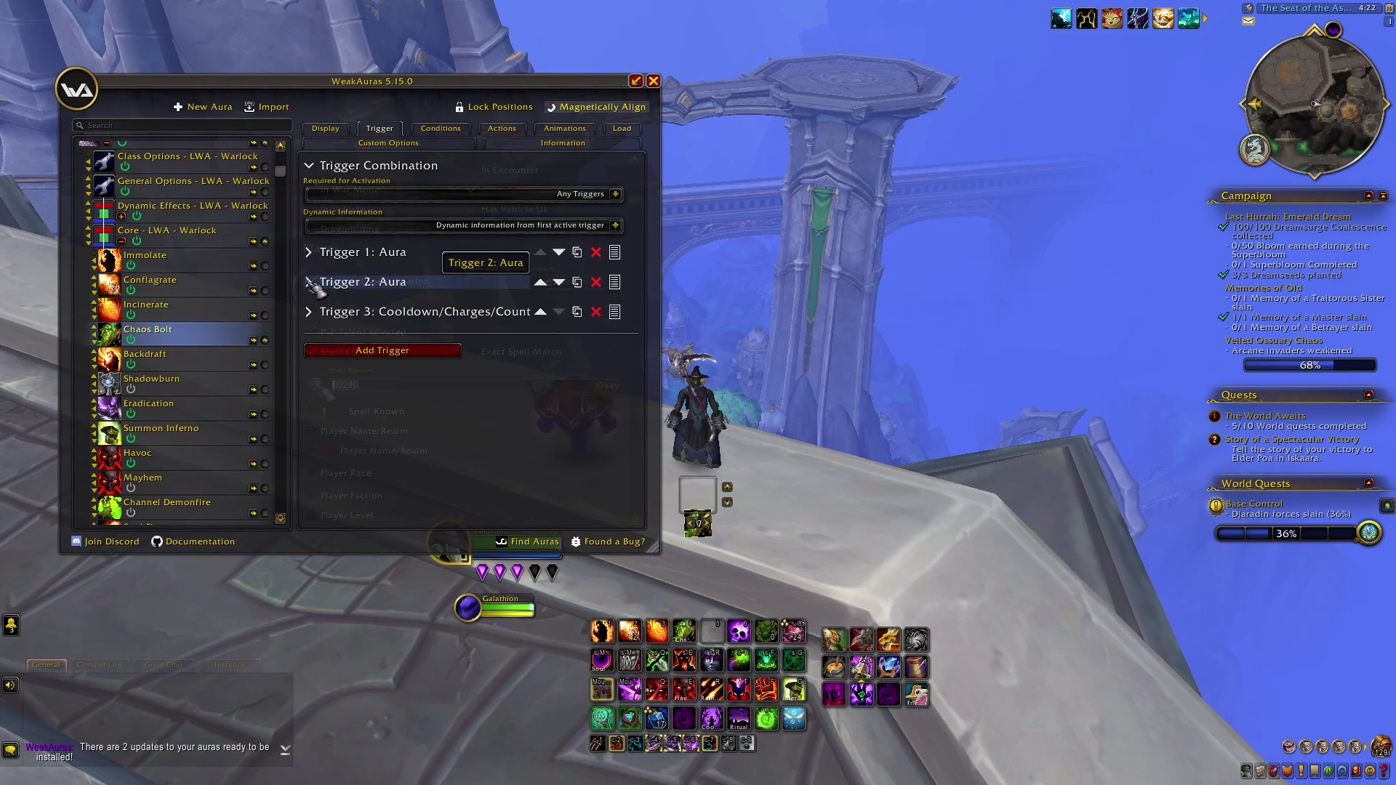
{"action": "type", "text": "ch"}
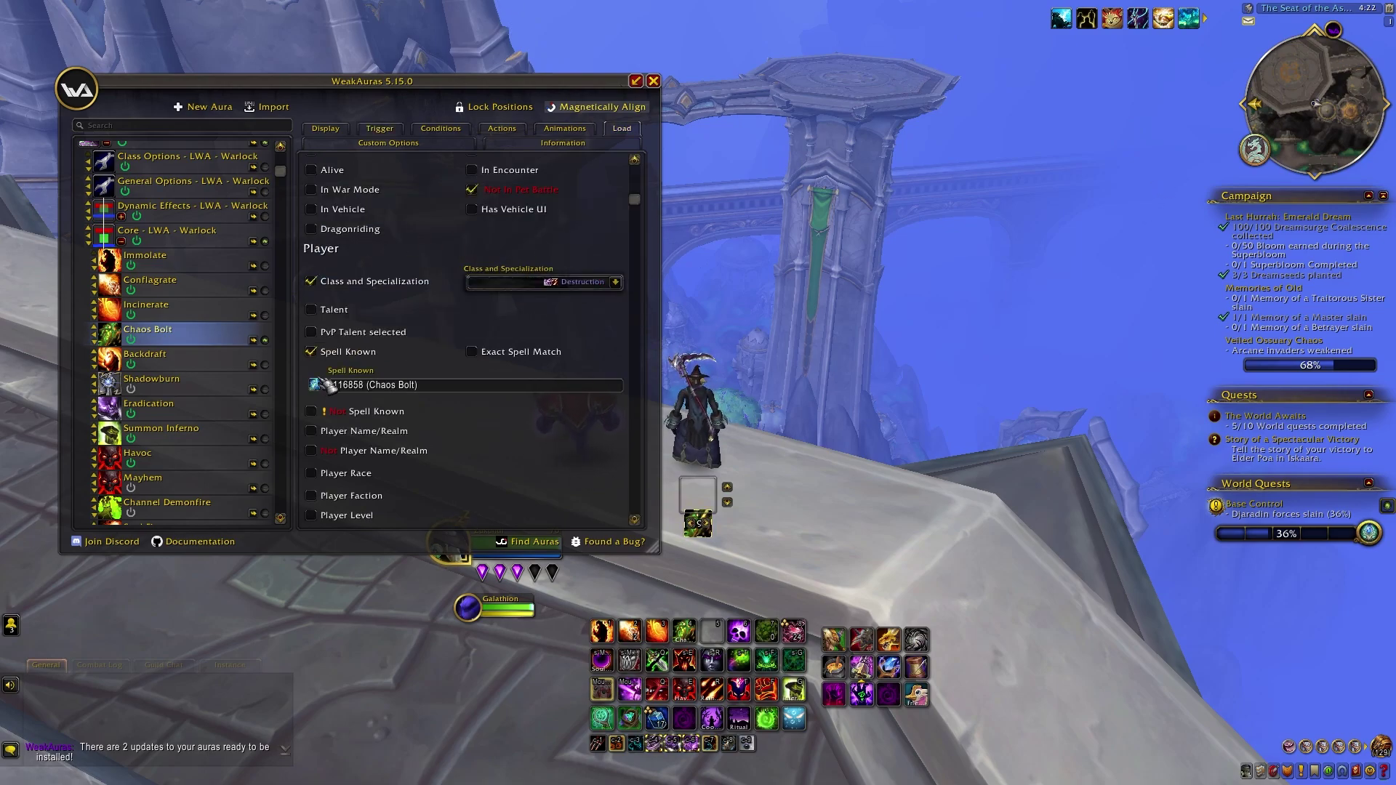
{"action": "left_click", "coordinate": [652, 81]}
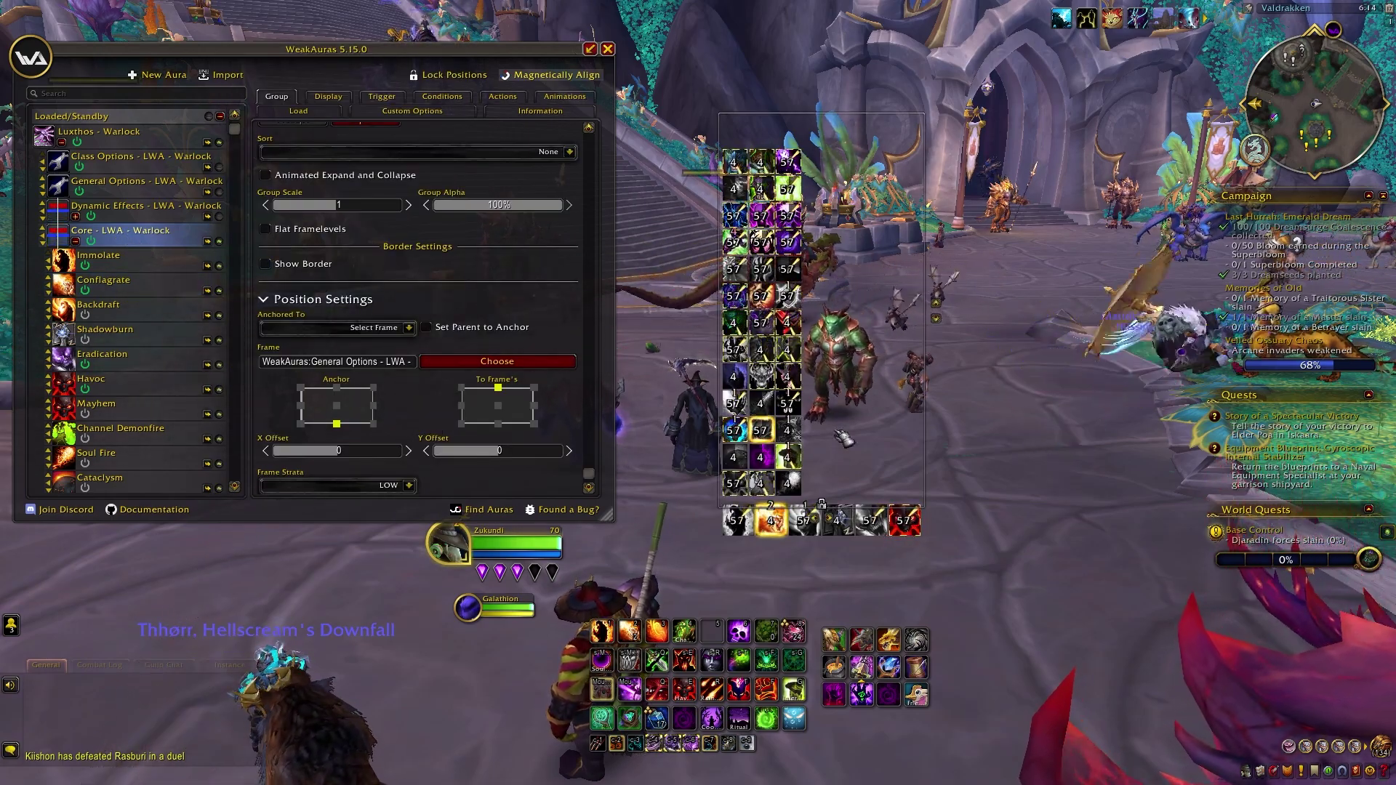
Step: Move the Core - LWA - Warlock group to an X offset of about 448 and Y offset of about 19, and select the Maintenance group
{"action": "left_click_drag", "start_coordinate": [822, 504], "coordinate": [1116, 494]}
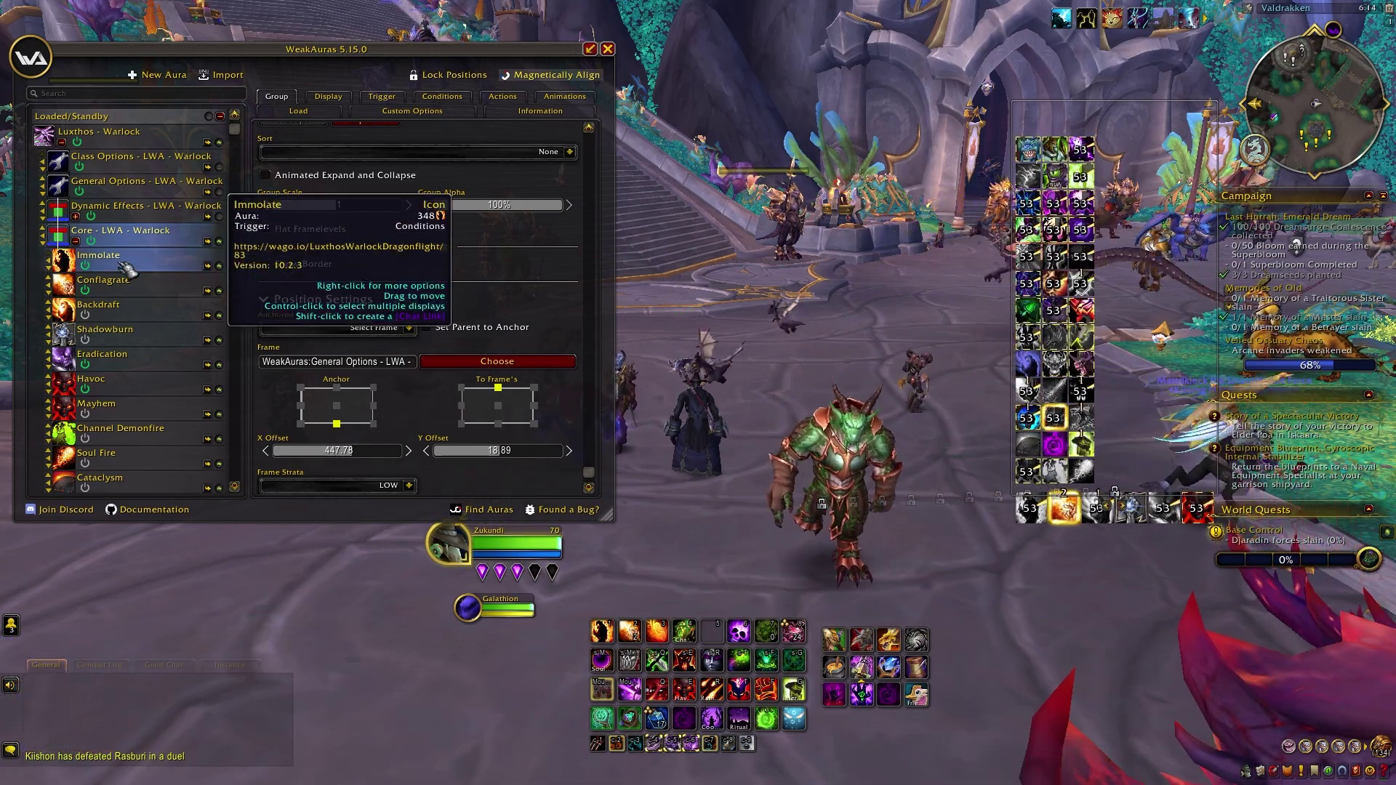
{"action": "left_click", "coordinate": [76, 240]}
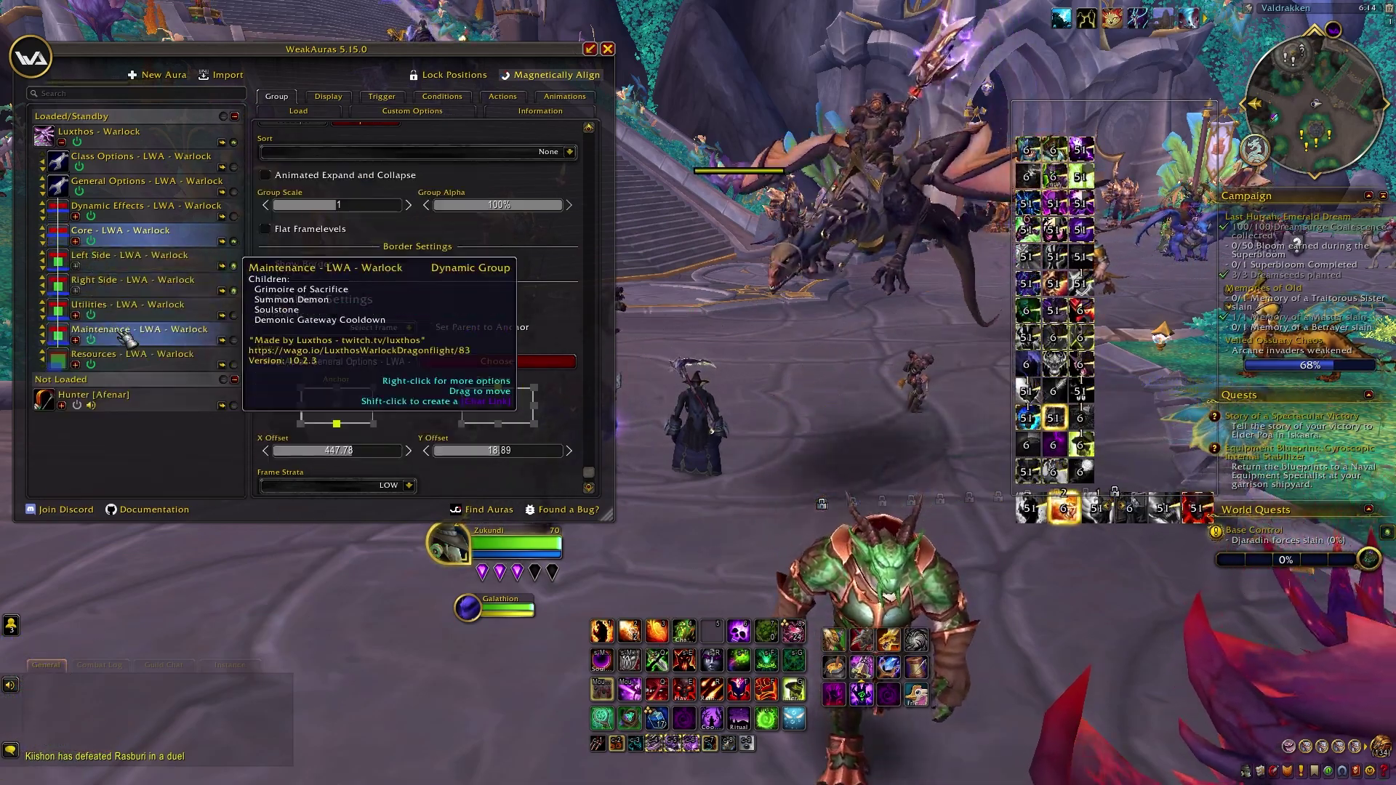
{"action": "left_click", "coordinate": [125, 333]}
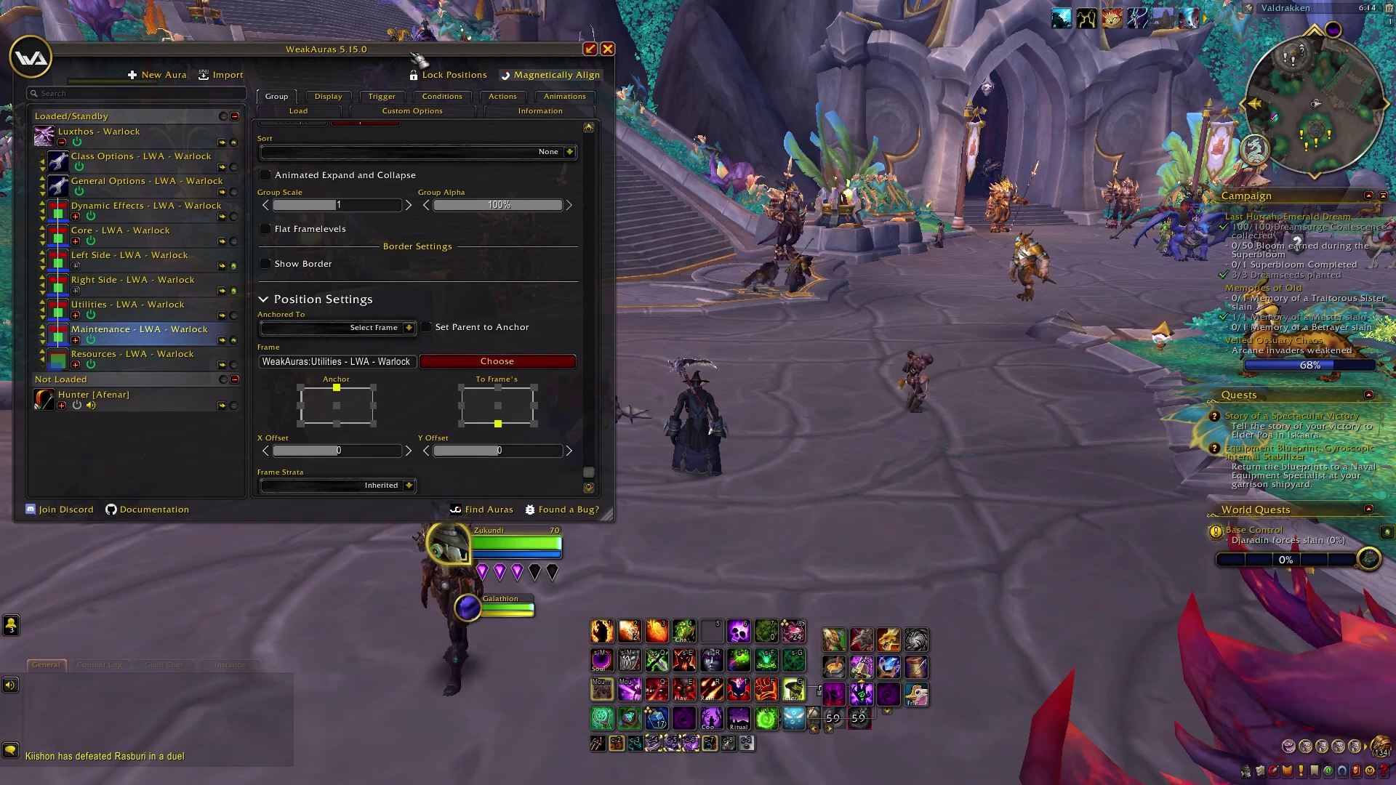
{"action": "left_click_drag", "start_coordinate": [419, 58], "coordinate": [1160, 117]}
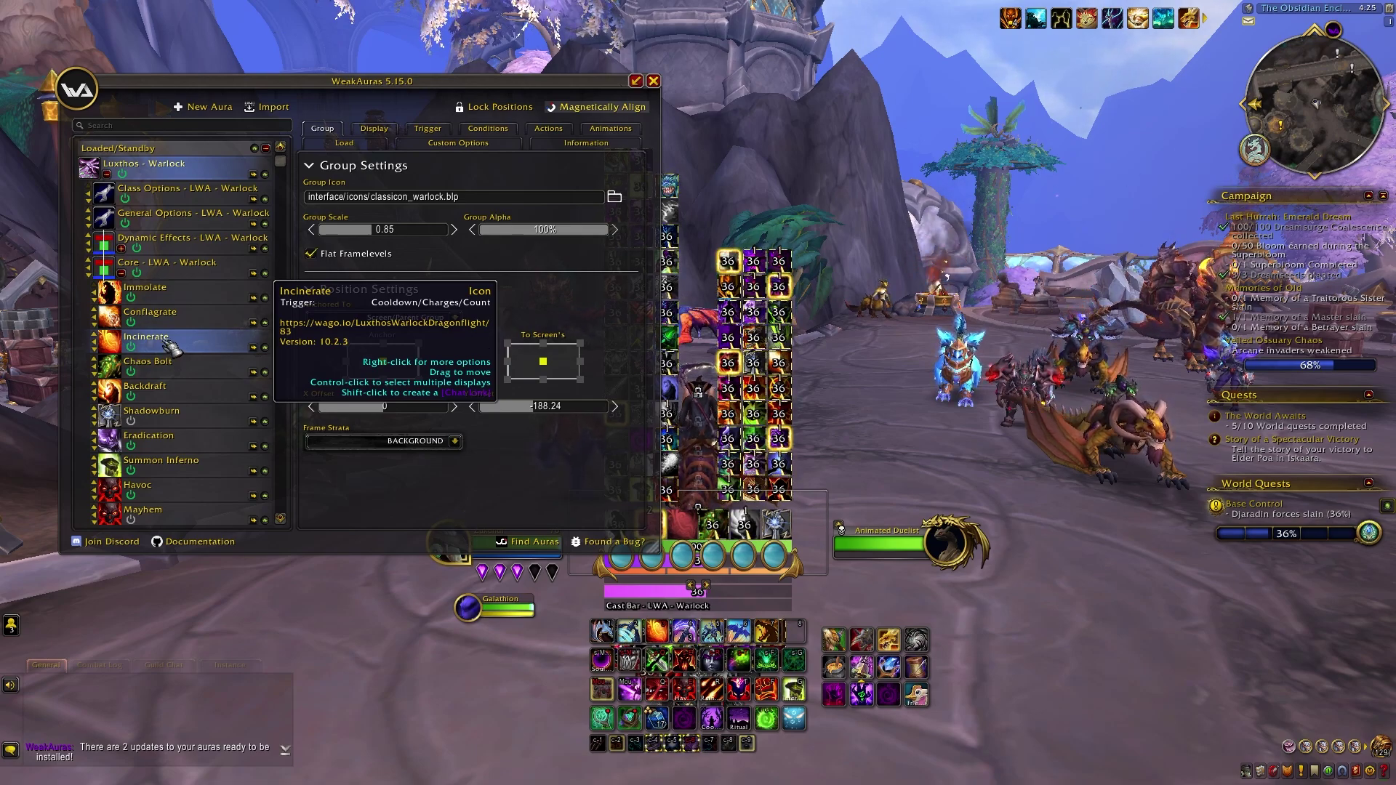
Step: Set the Backdraft aura in the Core subgroup to never load
{"action": "right_click", "coordinate": [177, 394]}
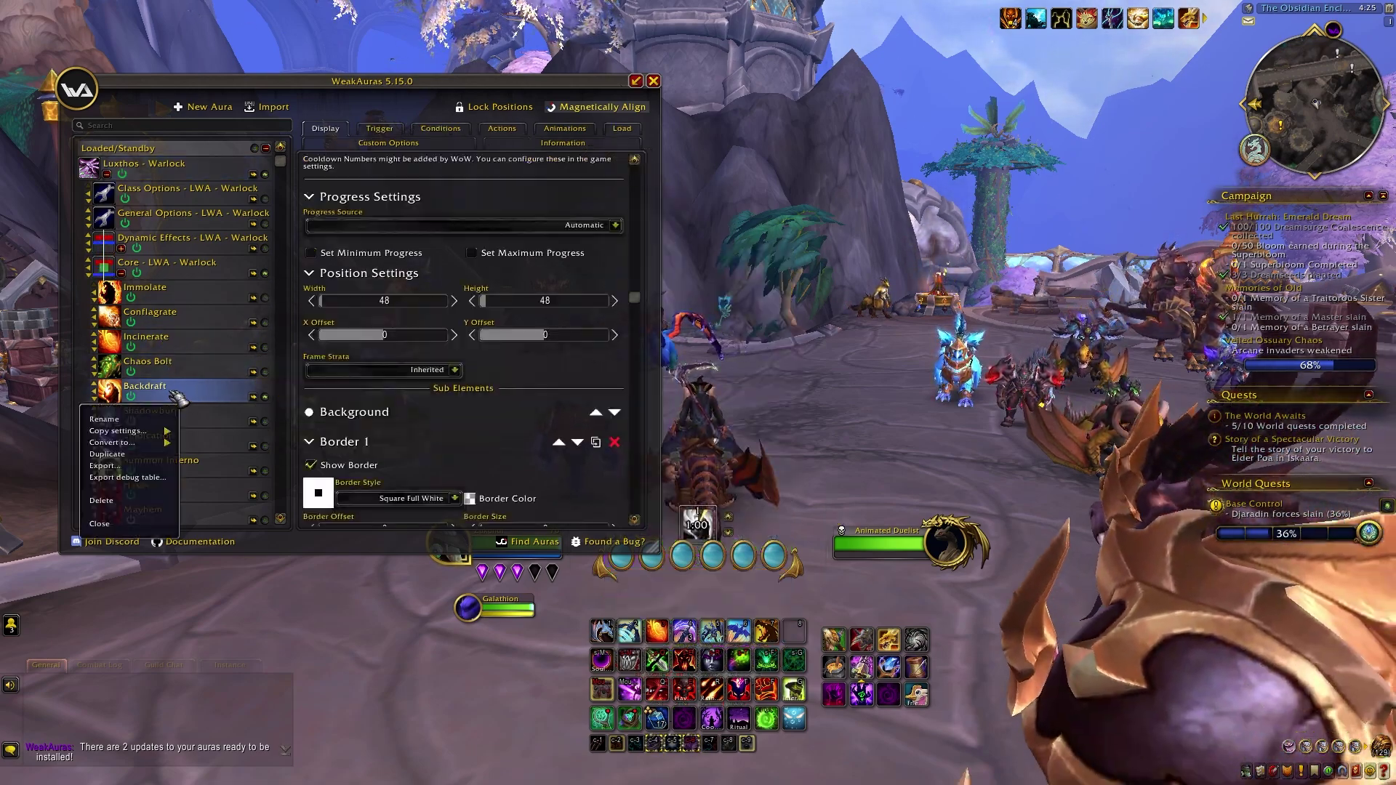
{"action": "left_click", "coordinate": [177, 396]}
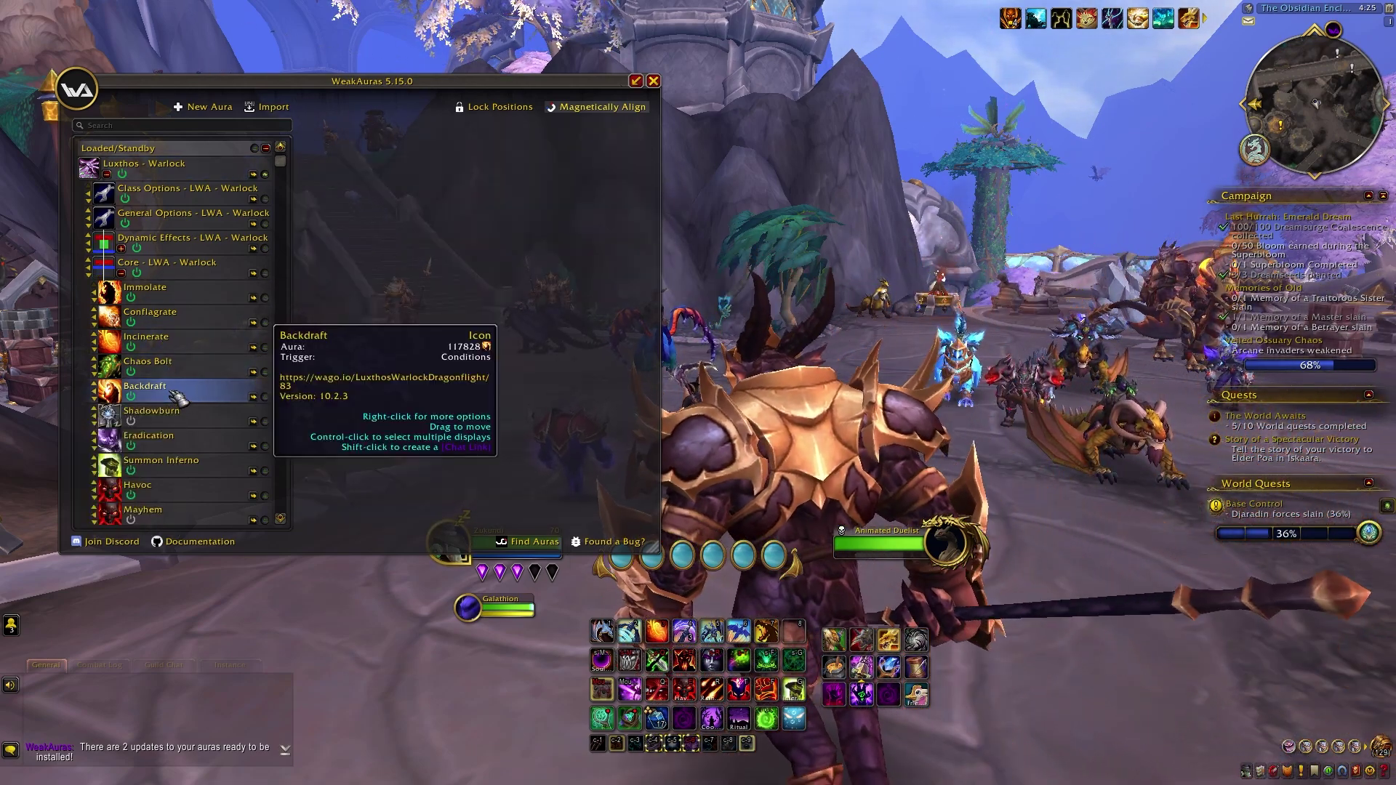
{"action": "left_click", "coordinate": [623, 130]}
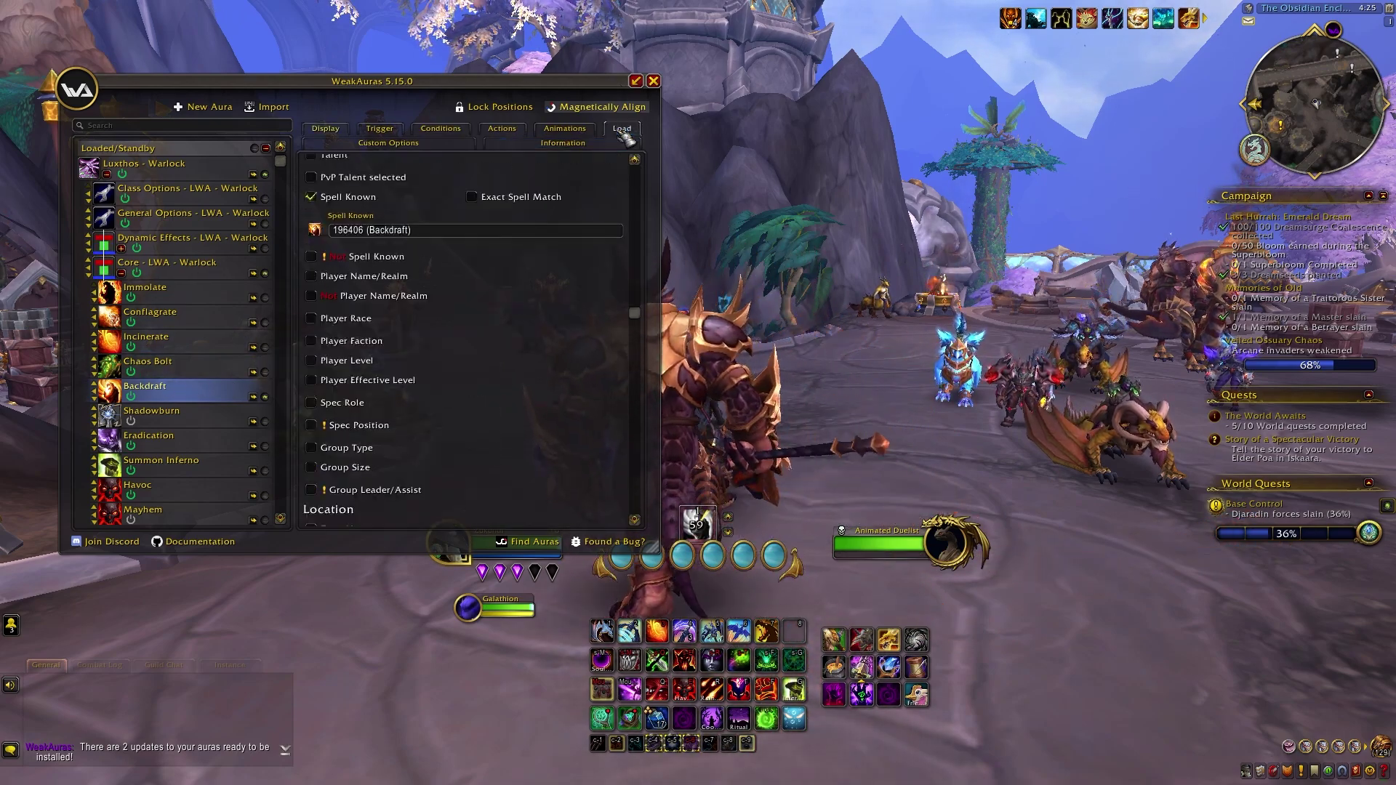
{"action": "scroll", "coordinate": [465, 284], "scroll_direction": "up", "scroll_amount": 5}
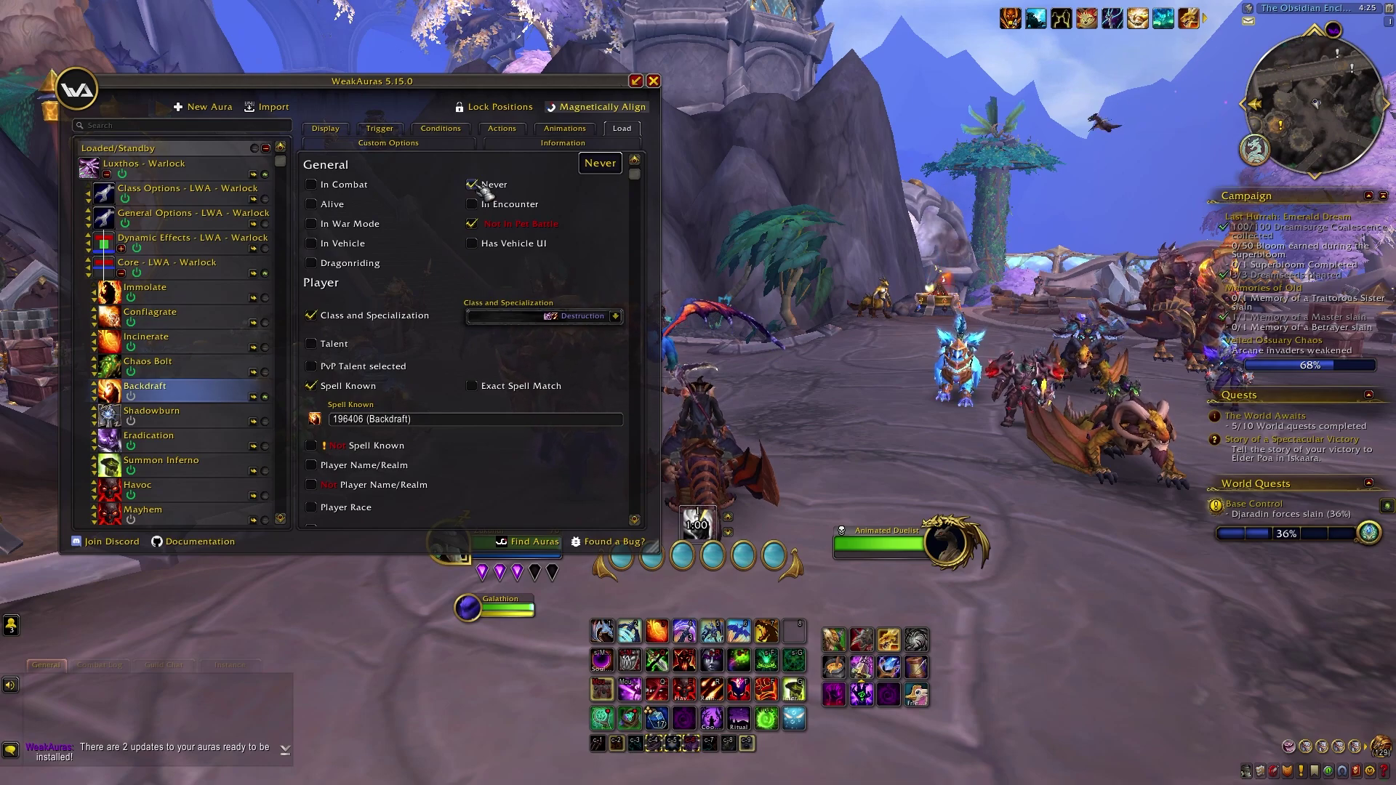
{"action": "left_click", "coordinate": [653, 81]}
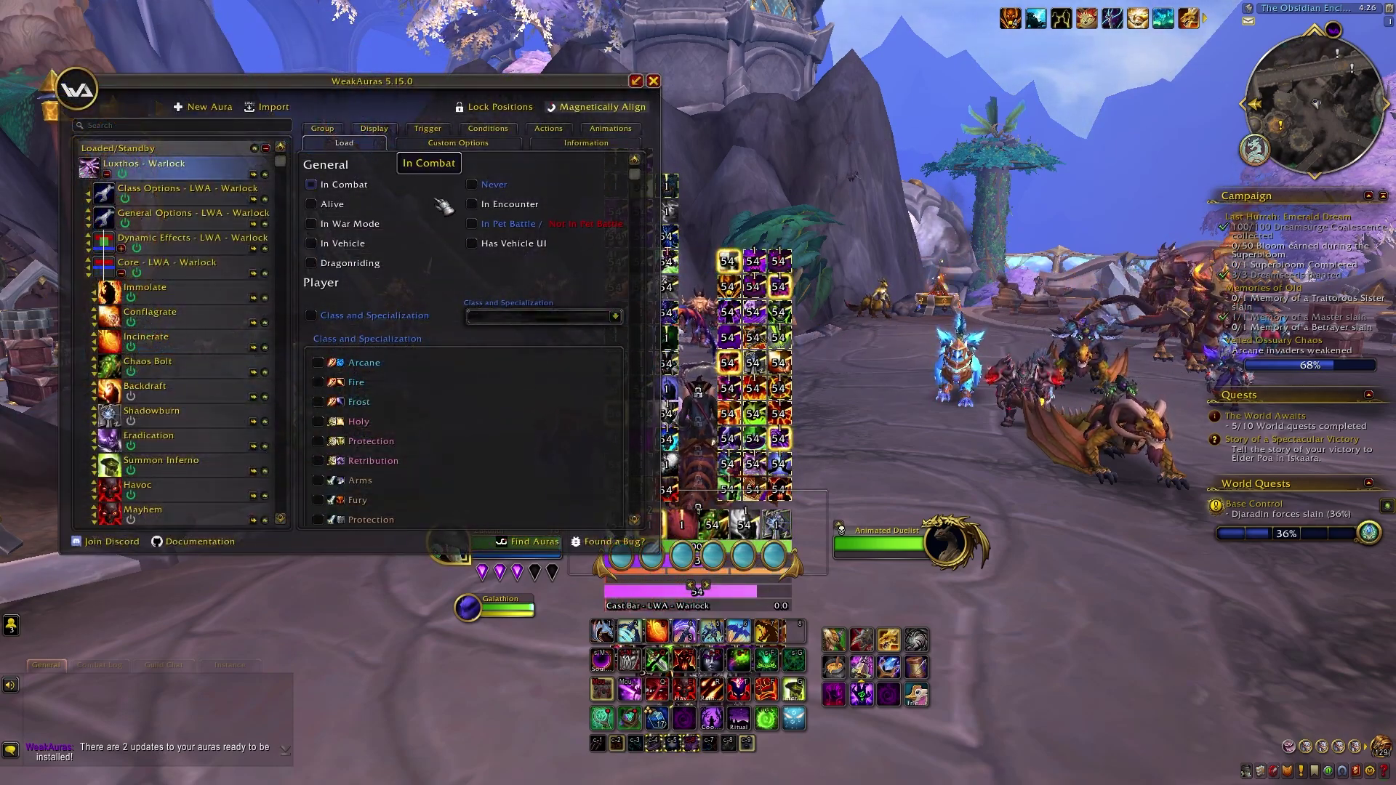
Step: Set the Luxthos - Warlock group's load condition to Not Dragonriding and close the WeakAuras options
{"action": "left_click", "coordinate": [313, 263]}
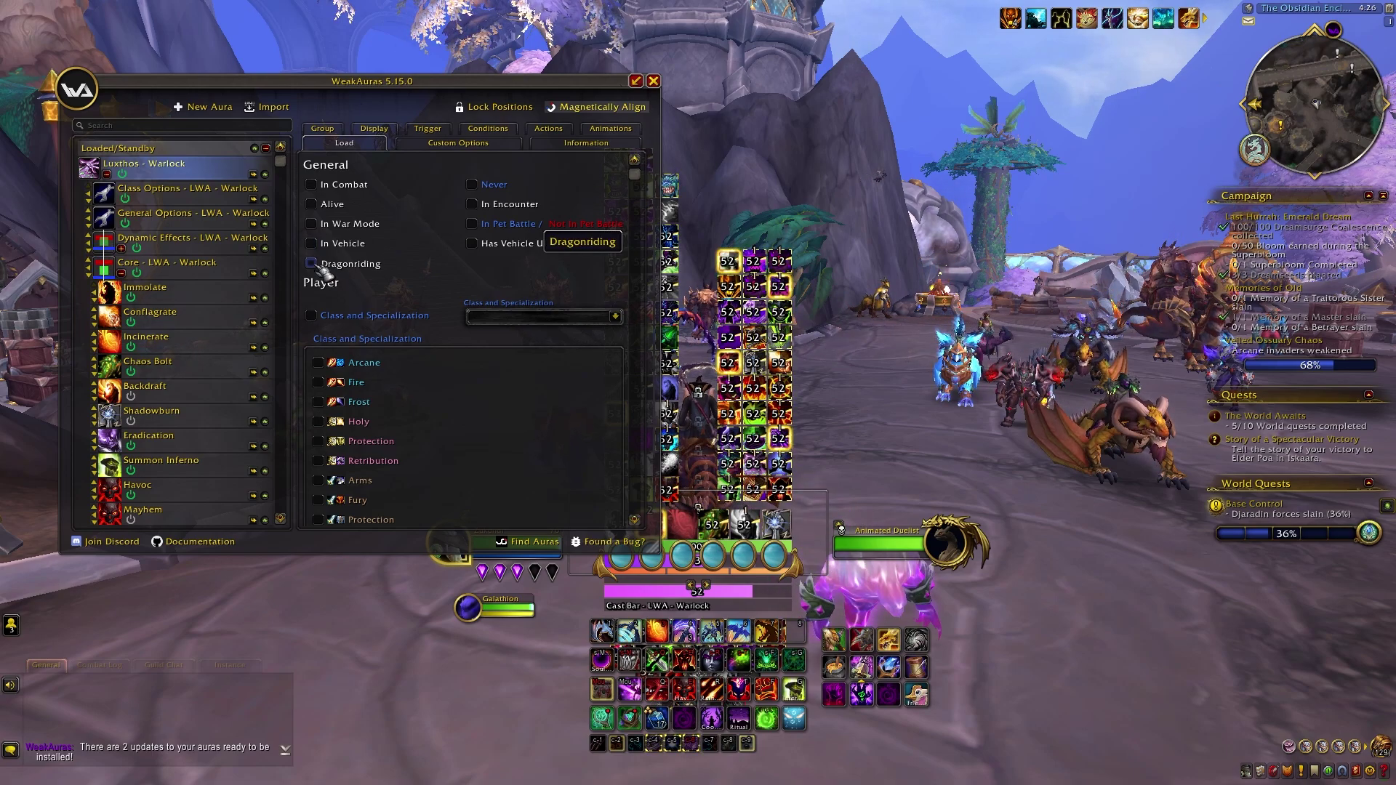
{"action": "left_click", "coordinate": [313, 263]}
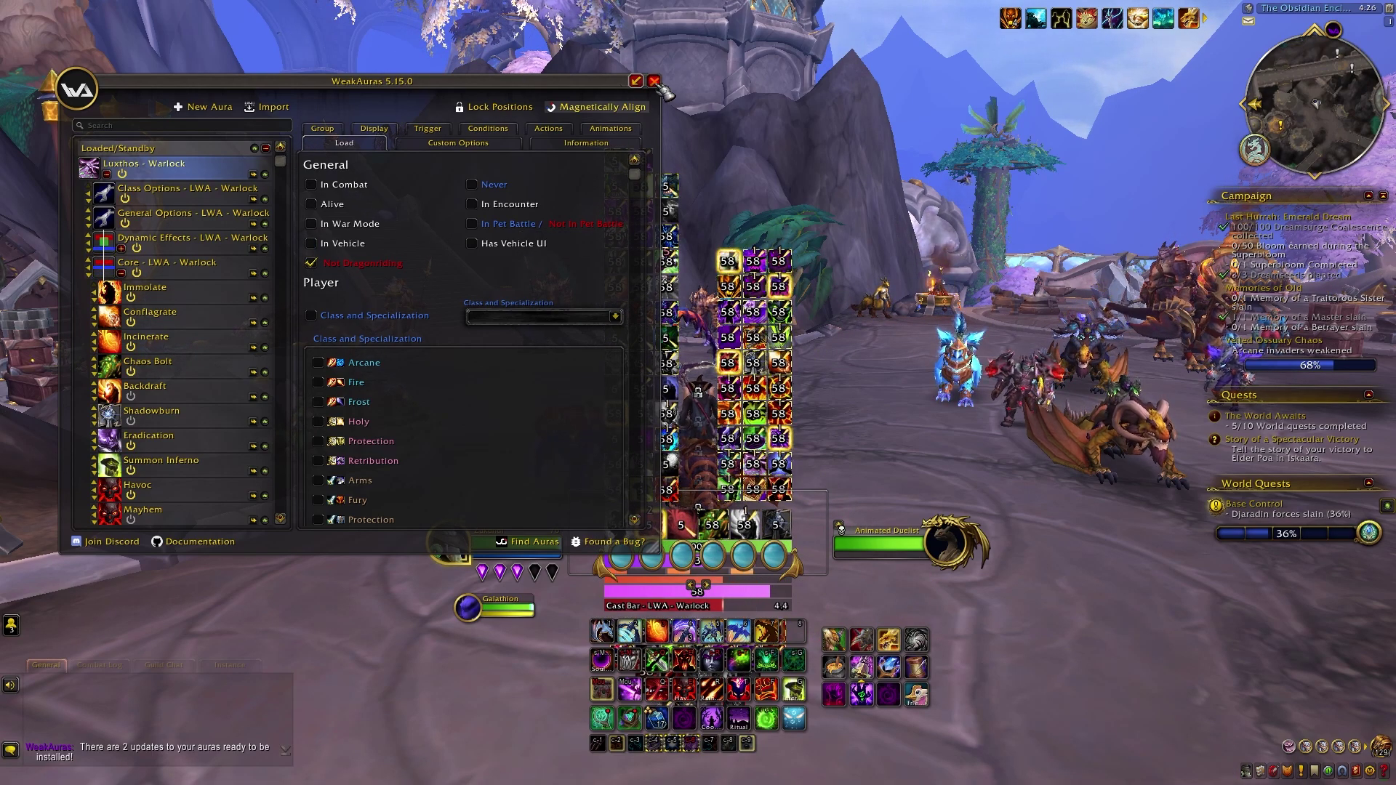
{"action": "left_click", "coordinate": [655, 82]}
Step: Check the auras' visibility on and off the dragonriding mount by moving around, dismounting and summoning the Cliffside Wylderdrake again
{"action": "mouse_move", "coordinate": [816, 421]}
{"action": "left_mouse_down"}
{"action": "mouse_move", "coordinate": [625, 420]}
{"action": "mouse_move", "coordinate": [817, 421]}
{"action": "left_mouse_up"}
{"action": "key", "text": "d"}
{"action": "key", "text": "w"}
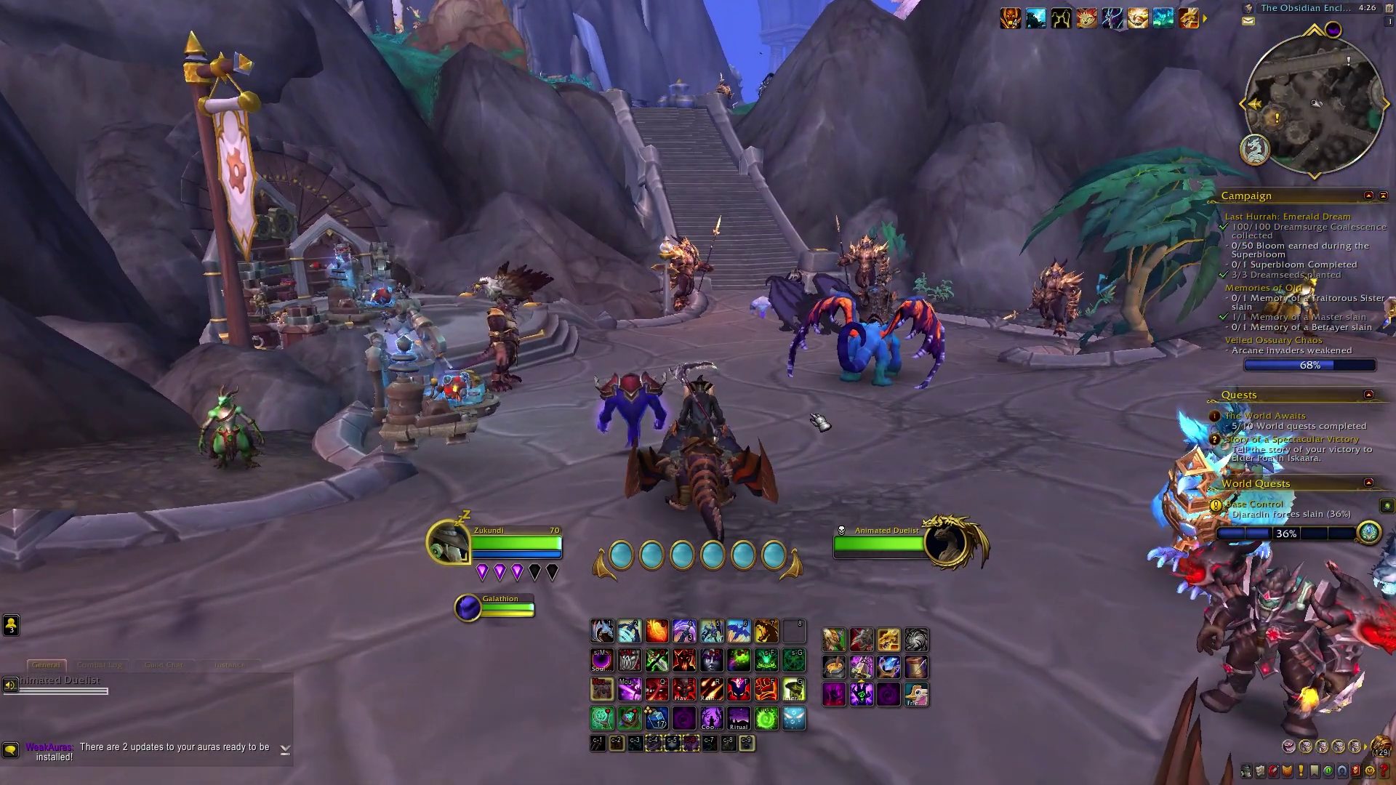
{"action": "key", "text": "s"}
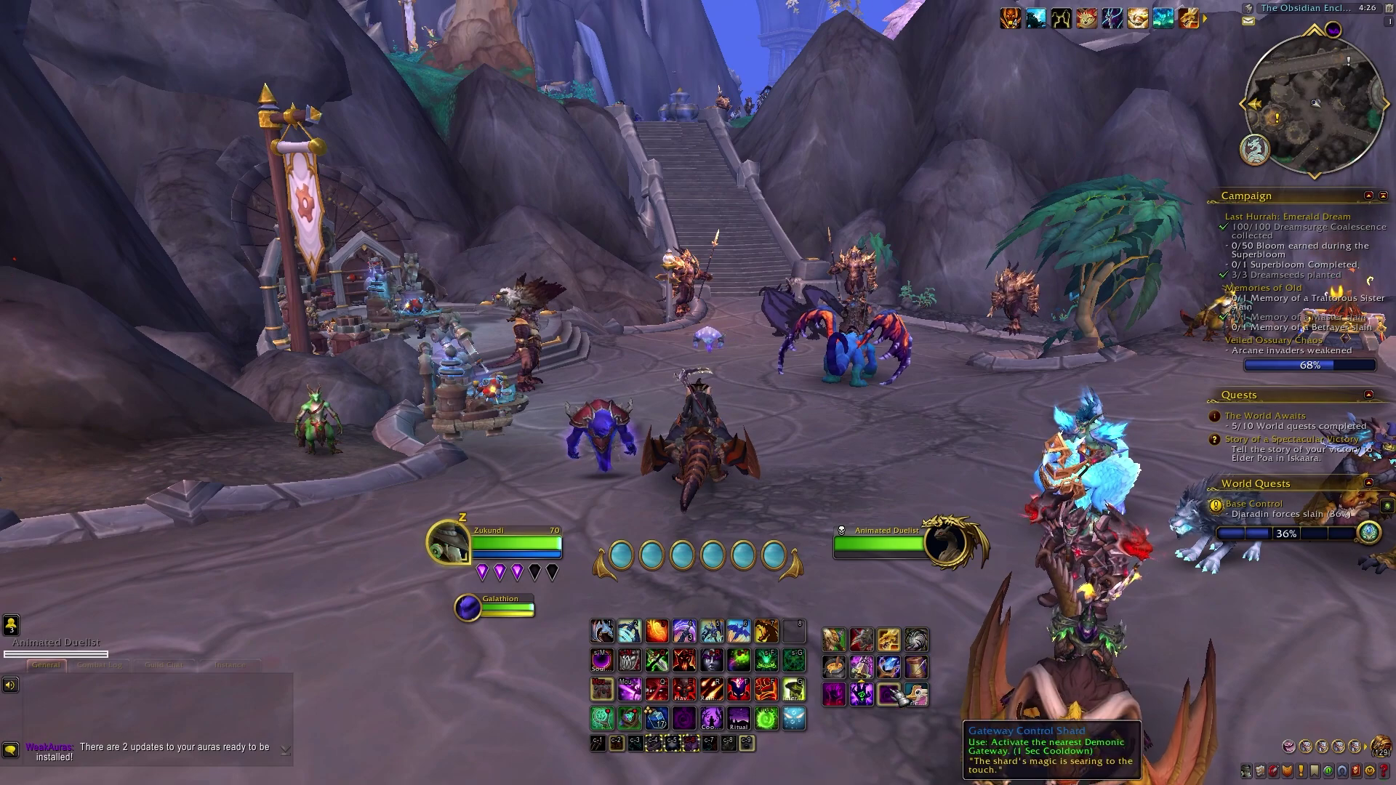
{"action": "left_click", "coordinate": [890, 641]}
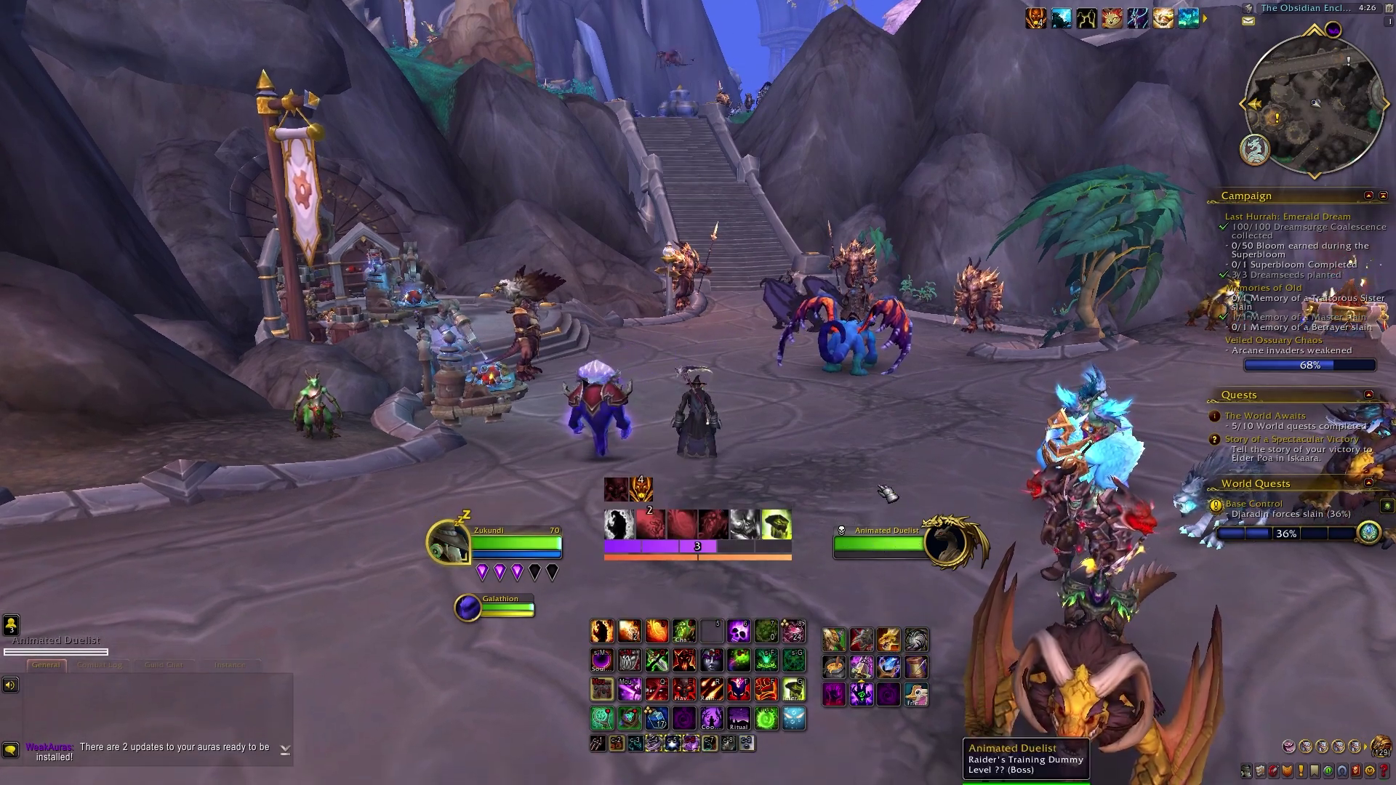
{"action": "key", "text": "w"}
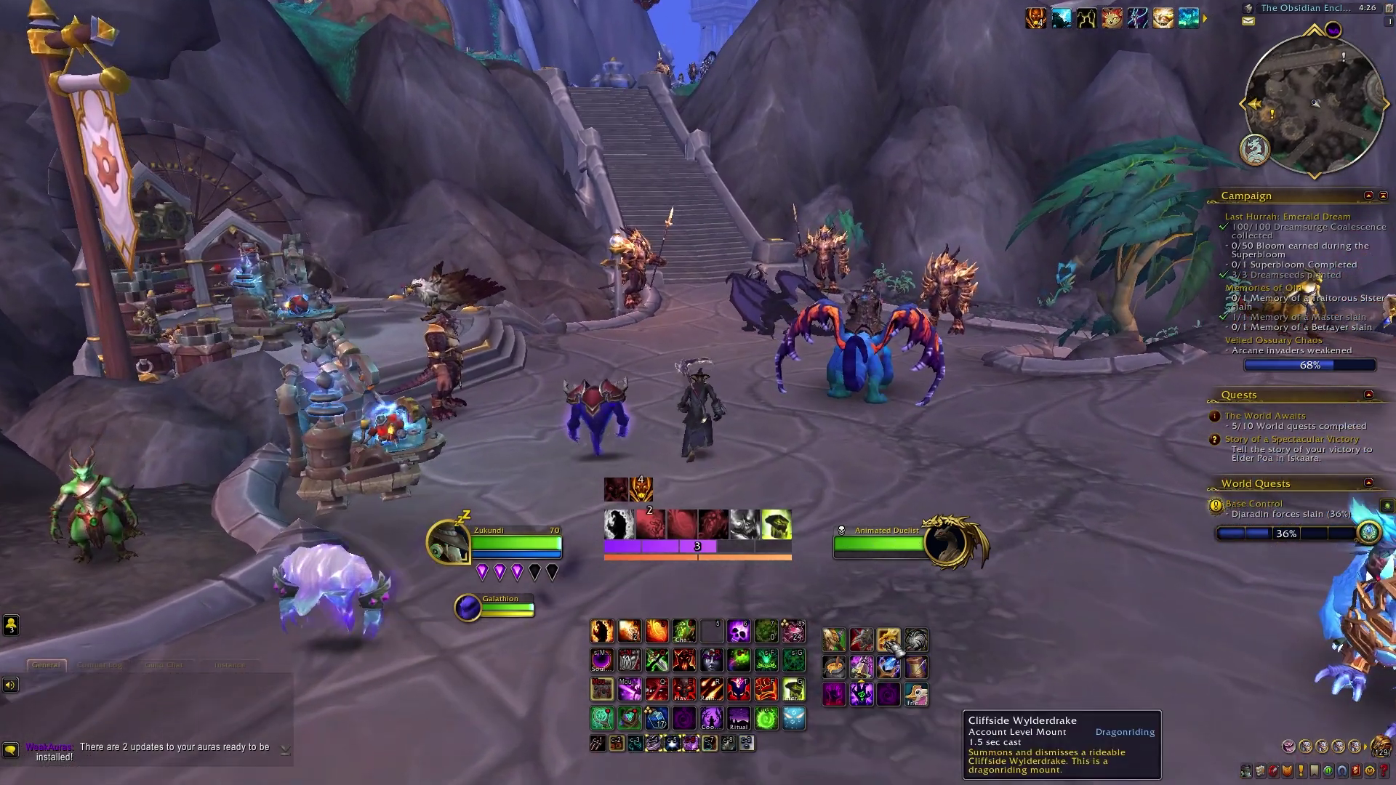
{"action": "left_click", "coordinate": [889, 640]}
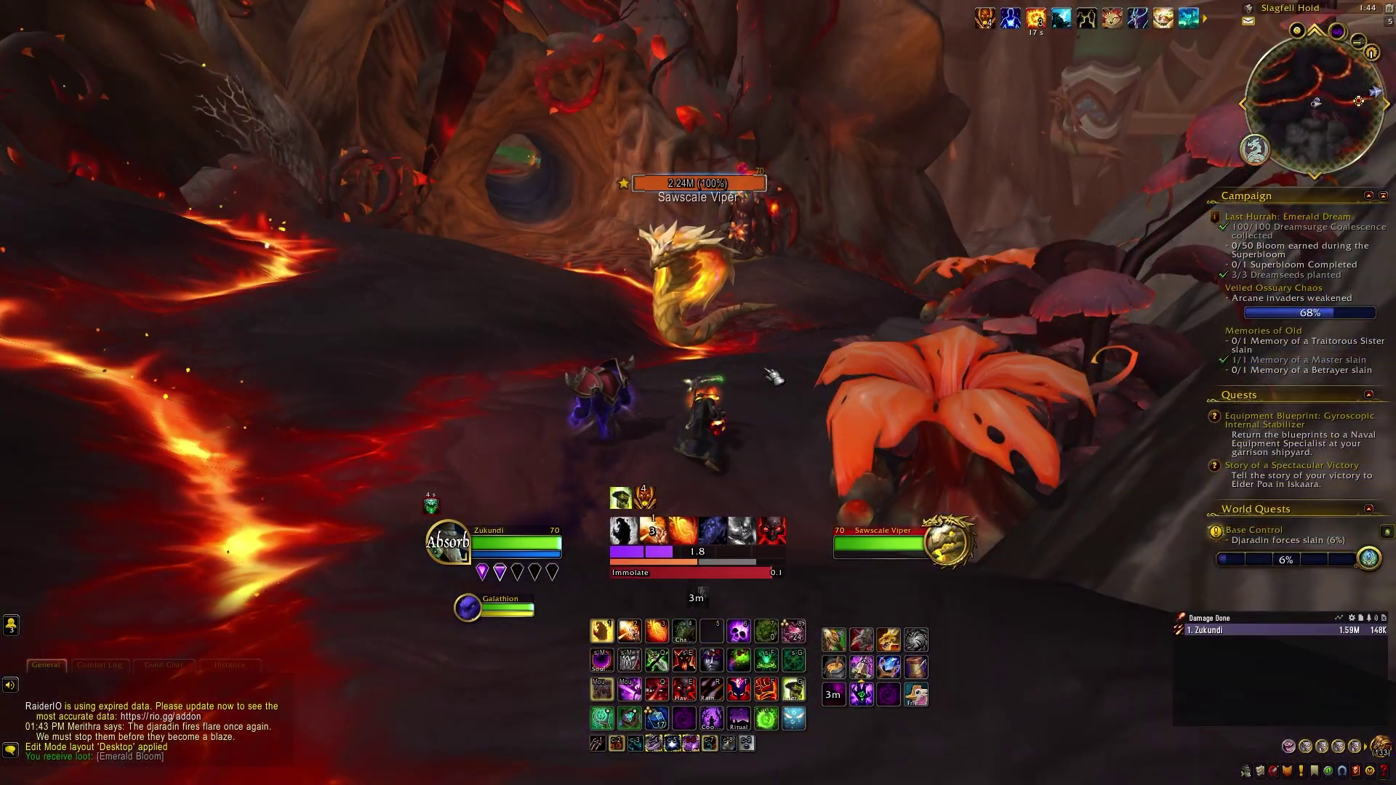
Step: Fight the Sawscale Viper in Slagfell Hold with Warlock spells to demonstrate the customized auras, and move up to its corpse
{"action": "key", "text": "2"}
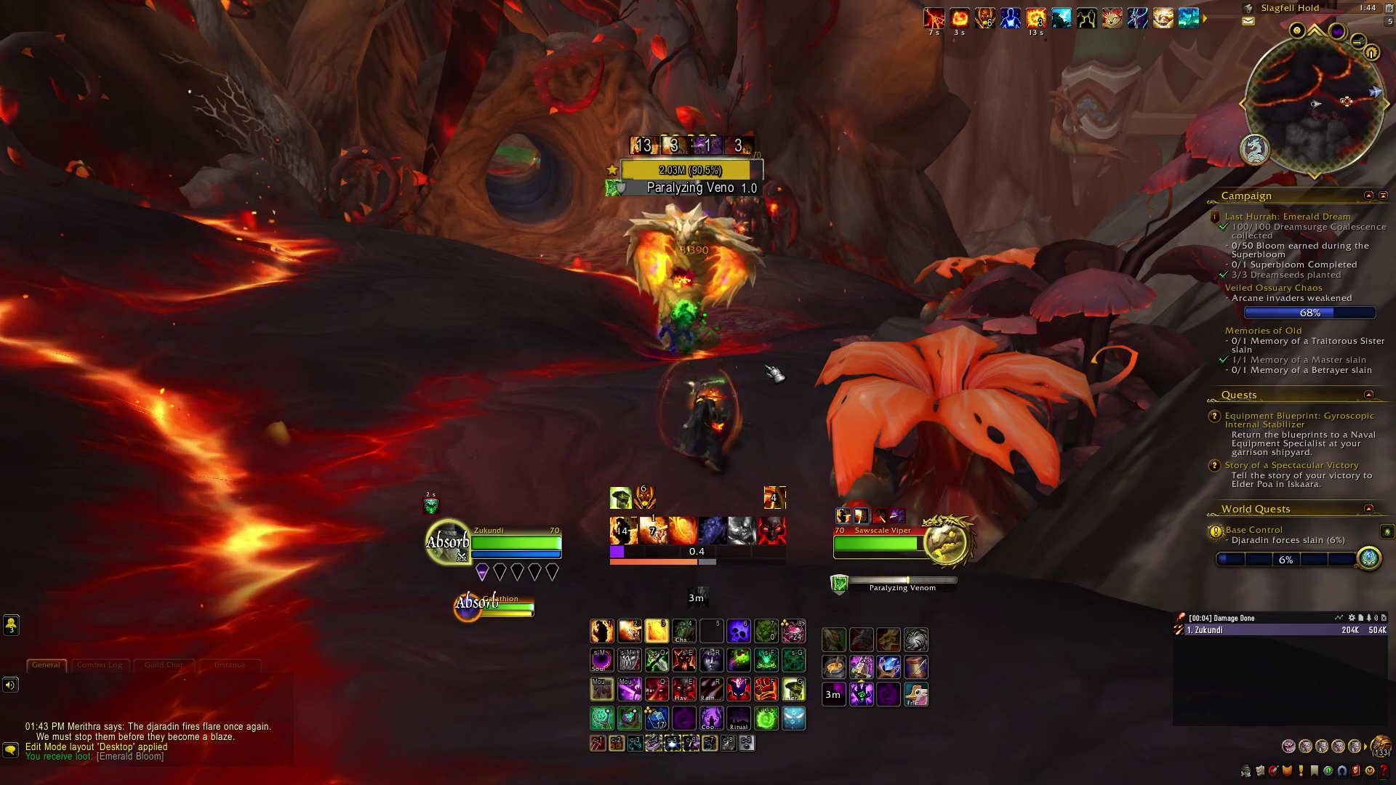
{"action": "key", "text": "1"}
{"action": "key", "text": "1"}
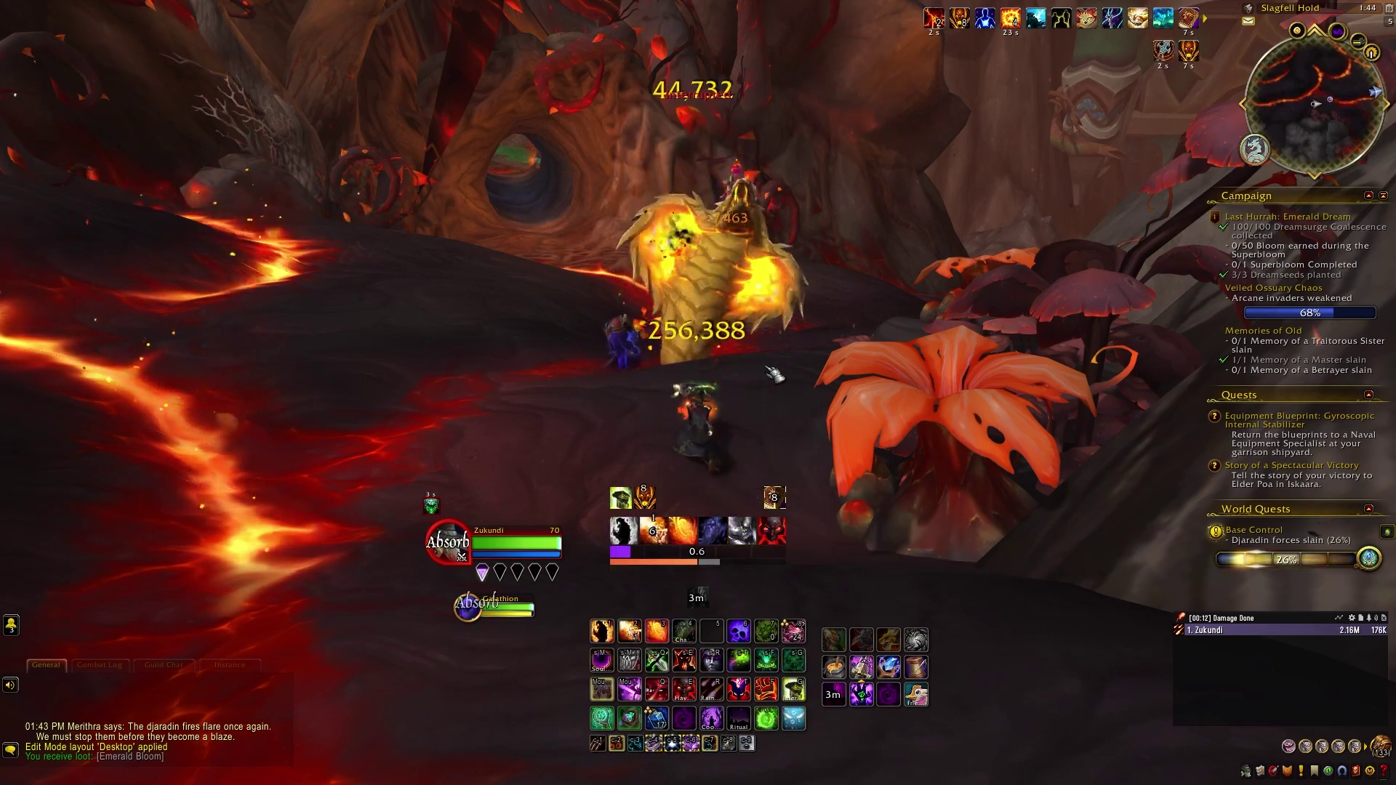
{"action": "key", "text": "w"}
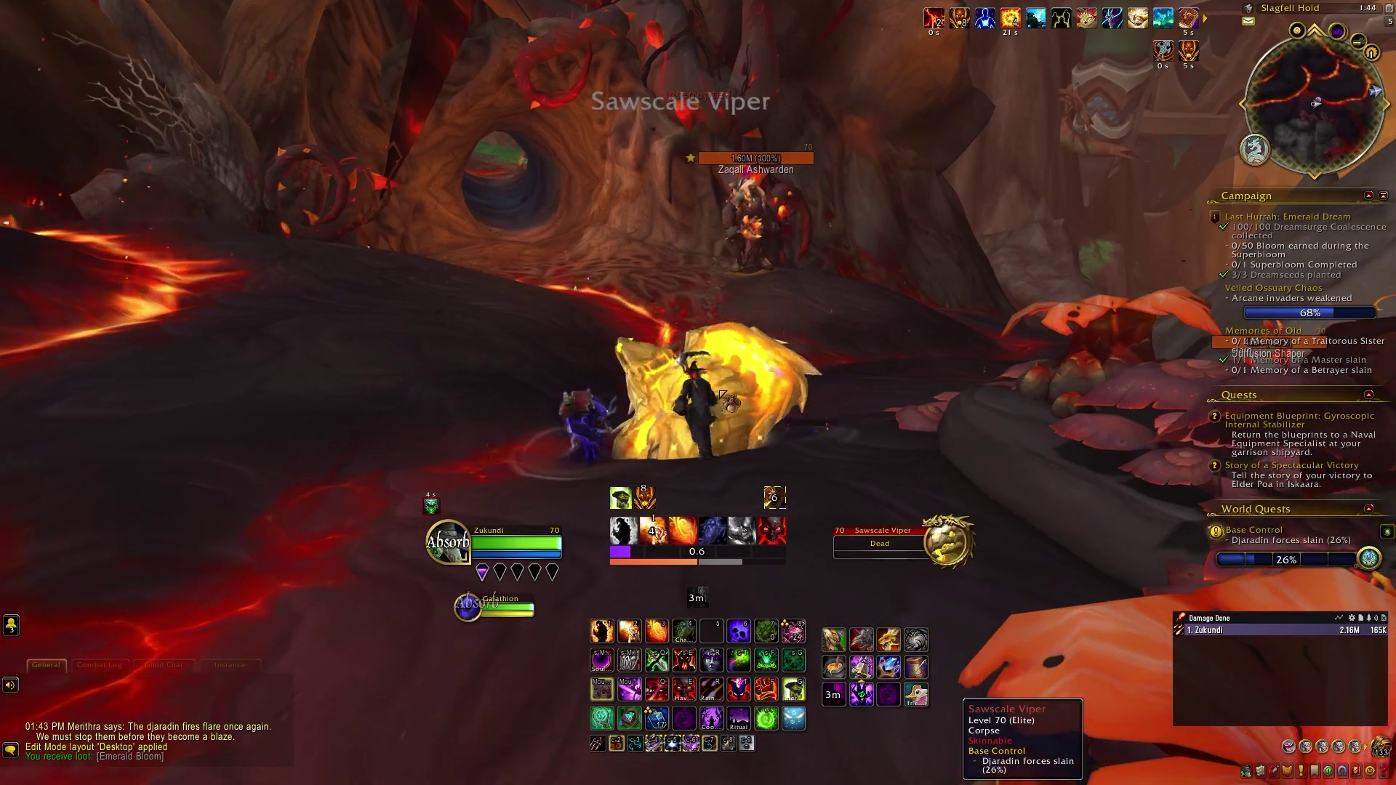